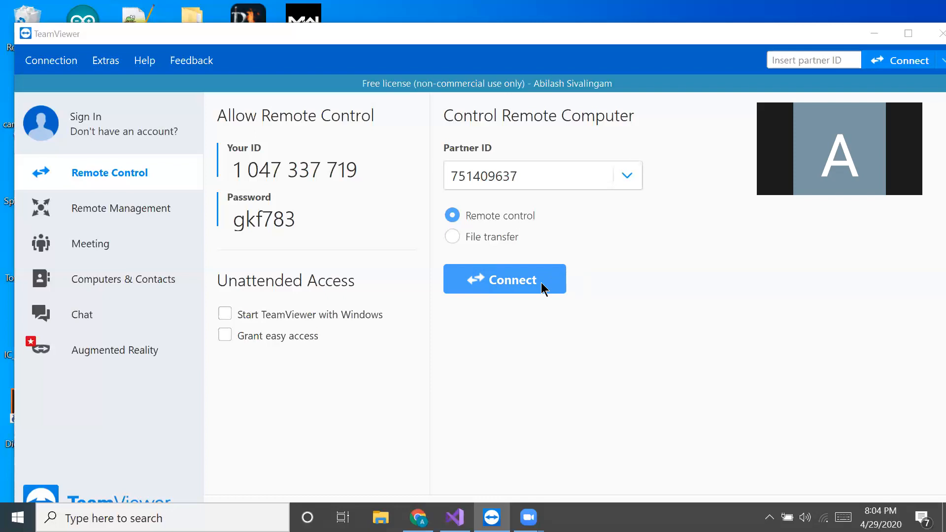
Maximize TeamViewer, enter the partner ID, and connect to the partner computer using its password.
{"action": "left_click", "coordinate": [542, 289]}
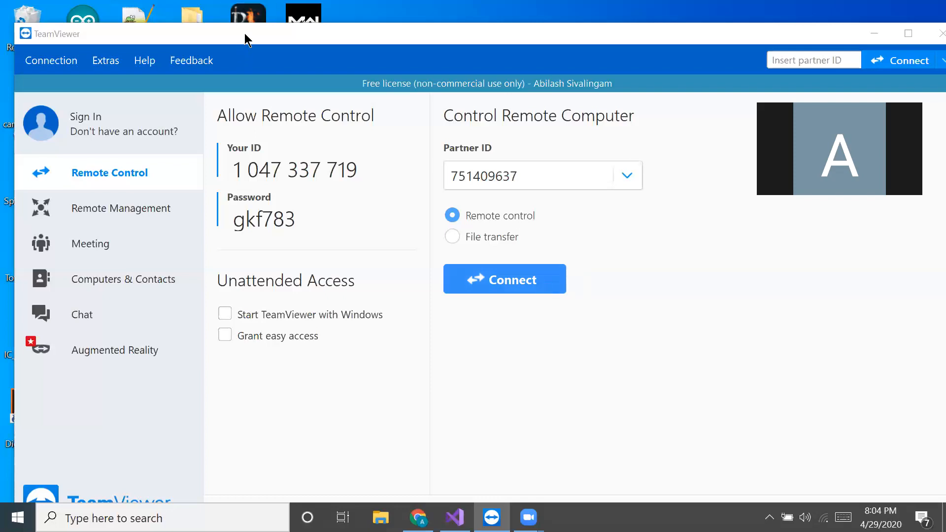
{"action": "left_click_drag", "start_coordinate": [245, 40], "coordinate": [241, 27]}
{"action": "left_click", "coordinate": [904, 22]}
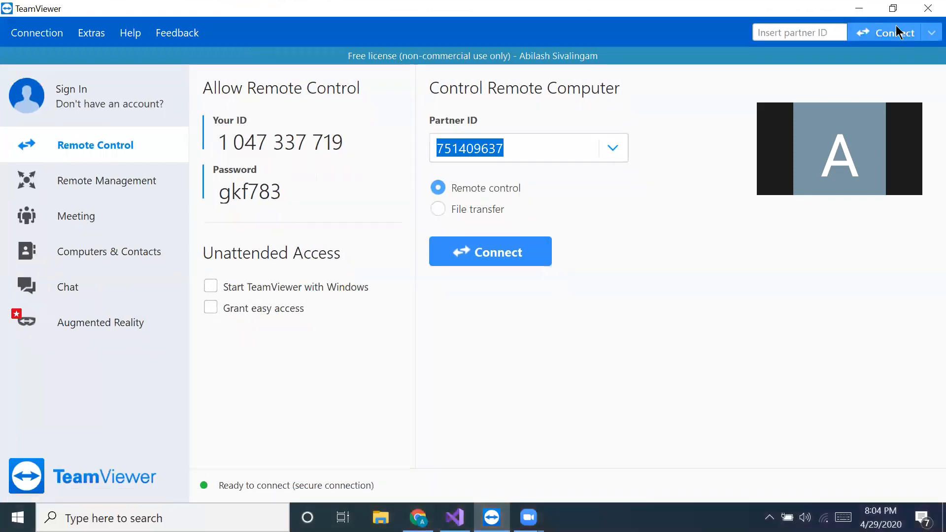
{"action": "left_click", "coordinate": [525, 148]}
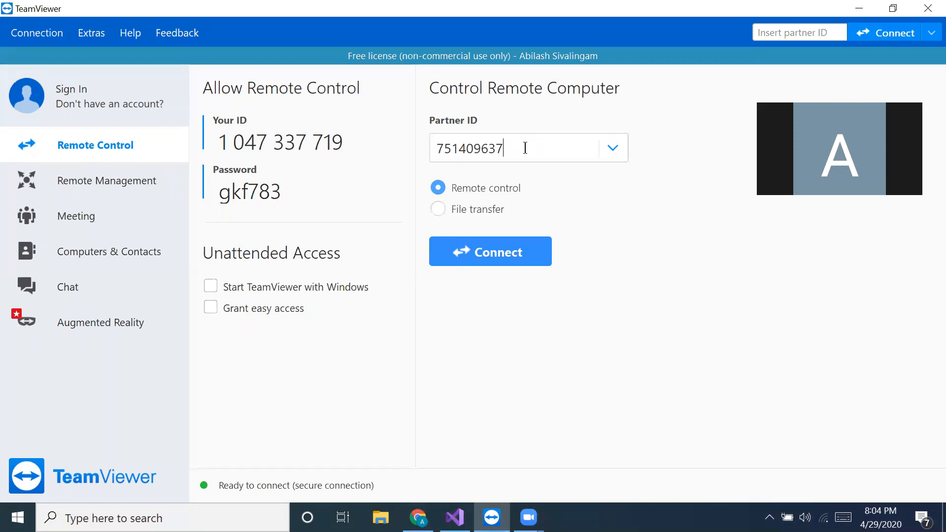
{"action": "left_click_drag", "start_coordinate": [520, 148], "coordinate": [417, 155]}
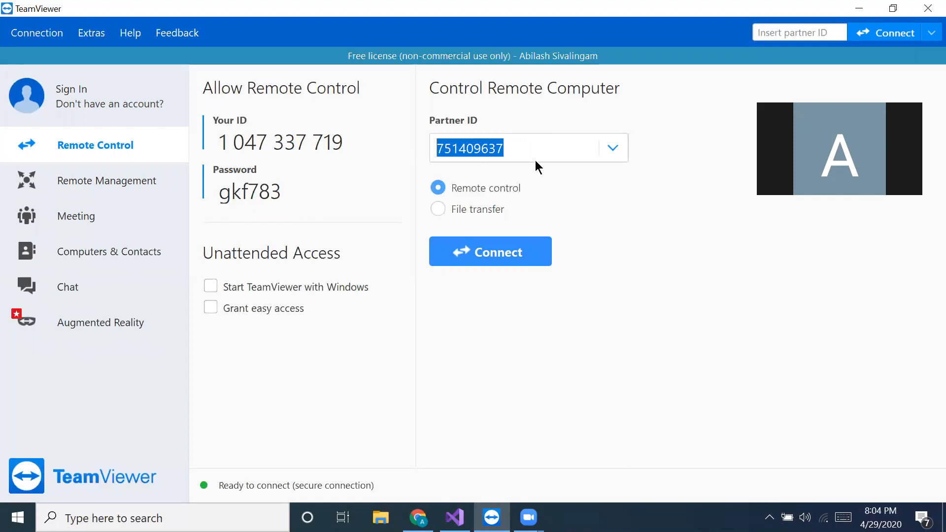
{"action": "left_click", "coordinate": [498, 252]}
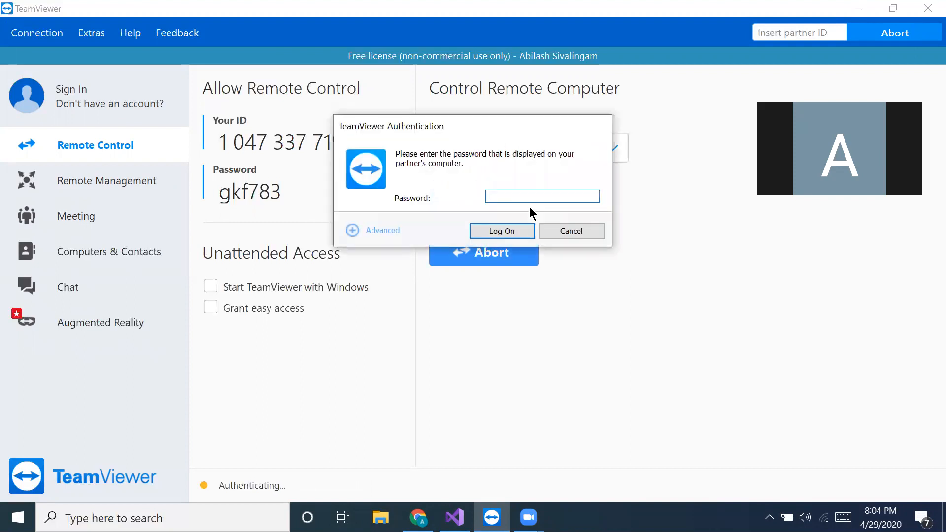
{"action": "type", "text": "••••••••••••••"}
{"action": "left_click", "coordinate": [491, 231]}
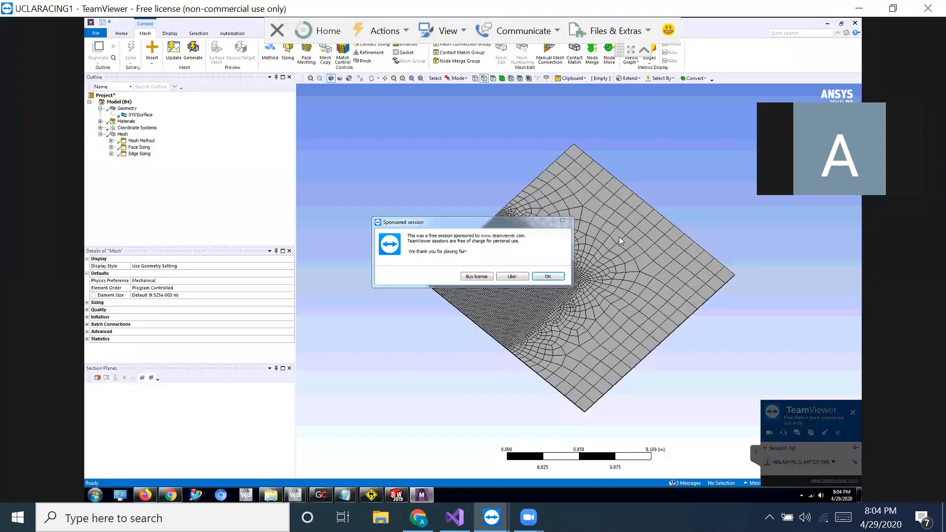
Dismiss the sponsored-session notice and write the password note in a new Notepad window.
{"action": "left_click", "coordinate": [550, 276]}
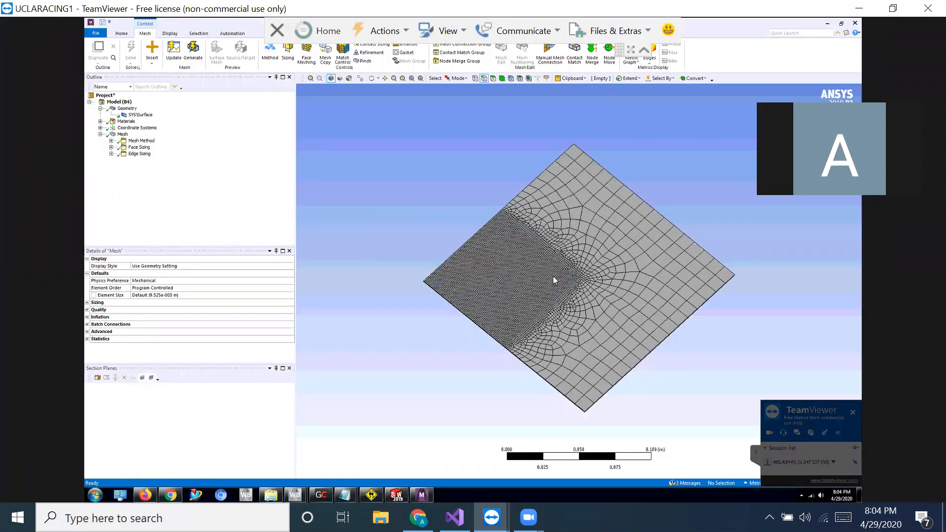
{"action": "key", "text": "super"}
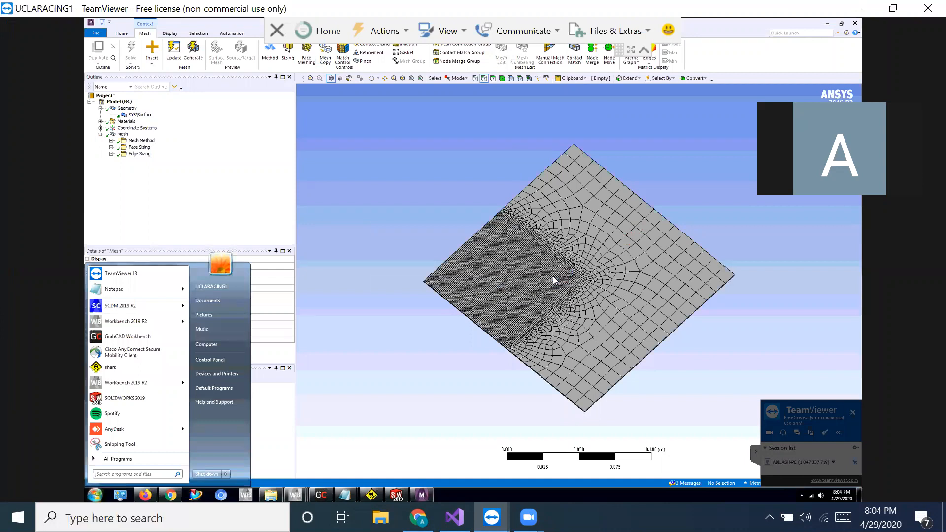
{"action": "left_click", "coordinate": [114, 288]}
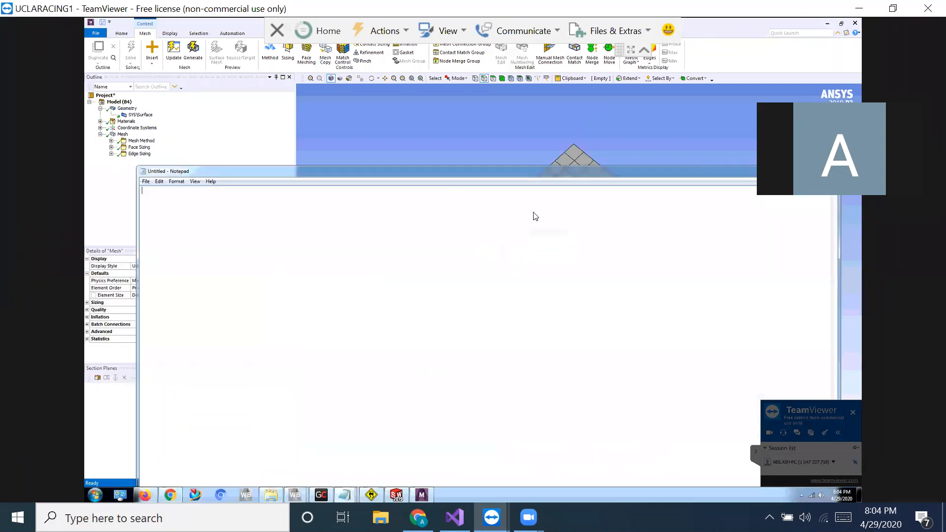
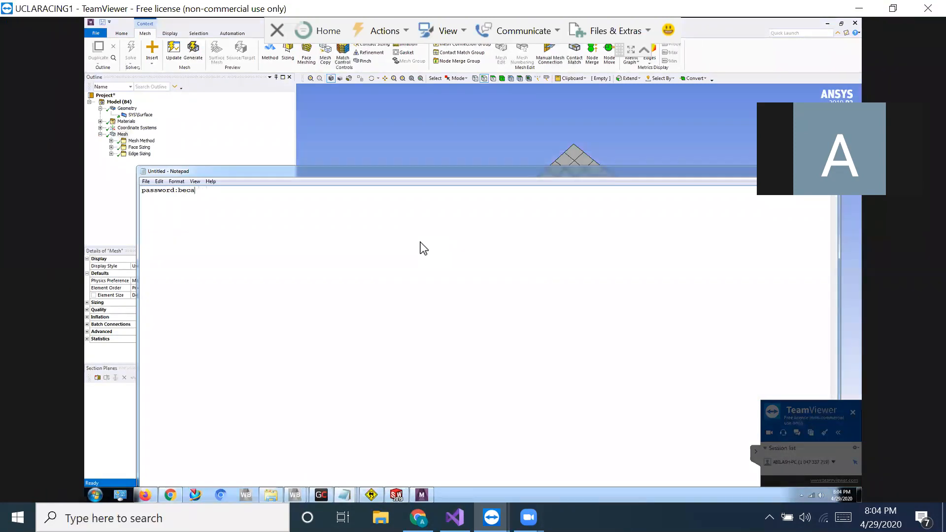
Minimize Notepad and Mechanical to show the Workbench project.
{"action": "left_click_drag", "start_coordinate": [572, 170], "coordinate": [444, 154]}
{"action": "left_click", "coordinate": [670, 152]}
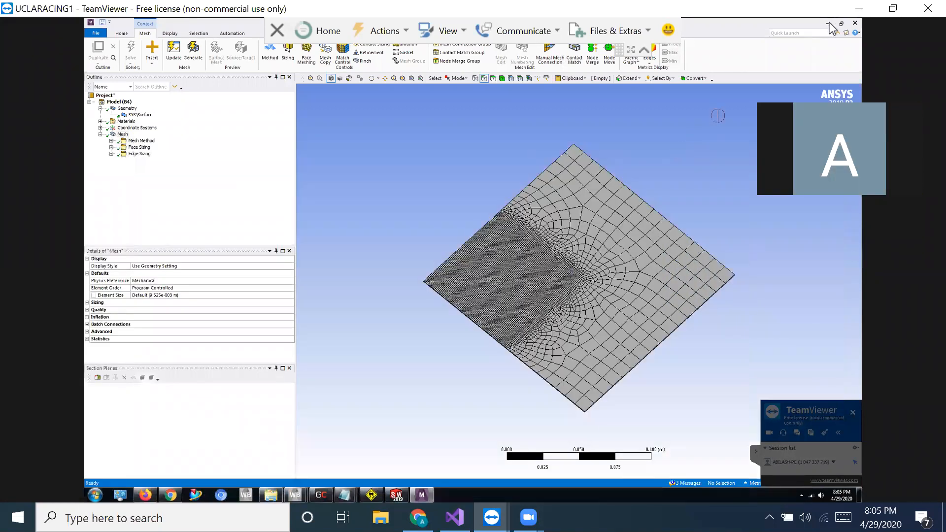
{"action": "left_click", "coordinate": [828, 23]}
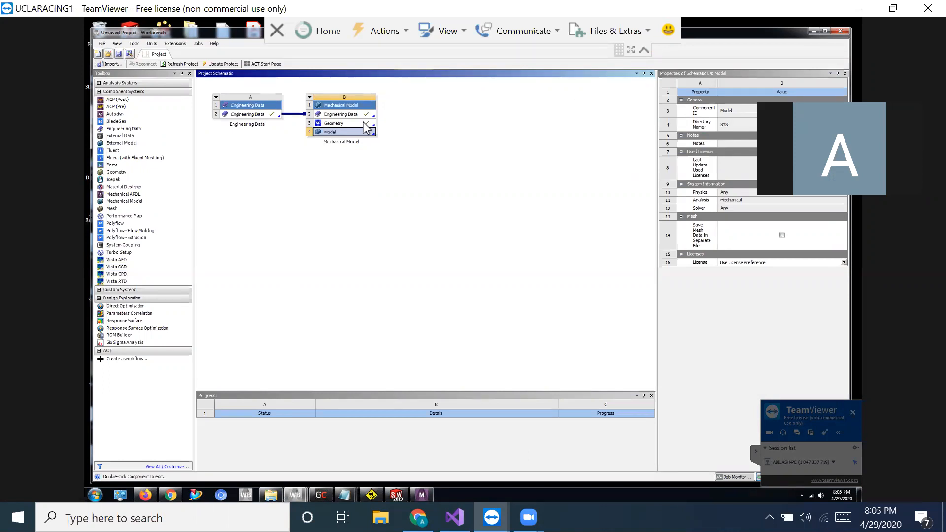
Drag Engineering Data from the Toolbox into the schematic as standalone system C.
{"action": "left_click", "coordinate": [145, 158]}
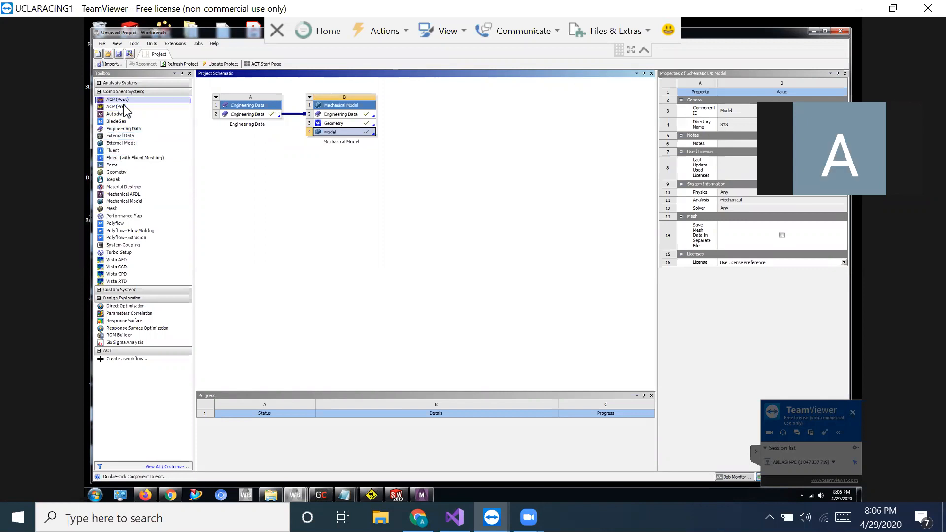
{"action": "left_click_drag", "start_coordinate": [119, 133], "coordinate": [243, 154]}
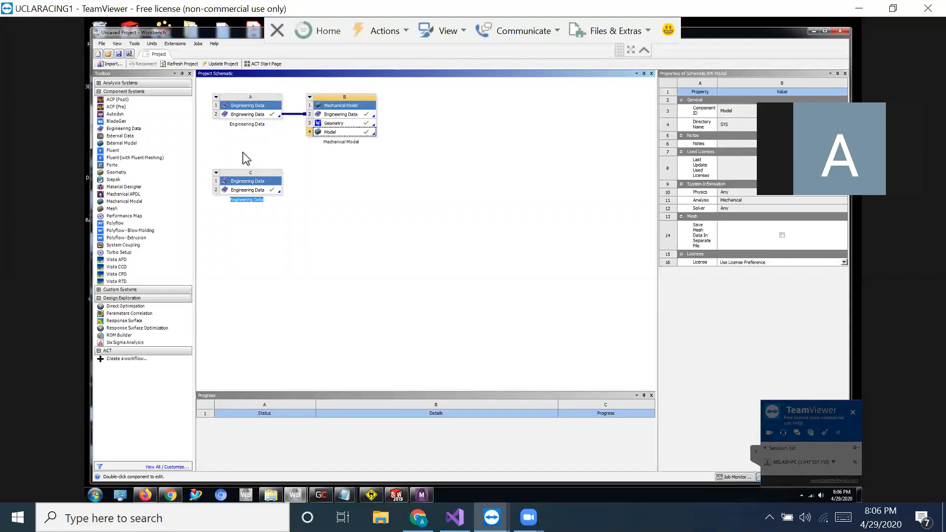
Open system C's Engineering Data, which lists only Structural Steel, and right-click the add-material row.
{"action": "double_click", "coordinate": [250, 191]}
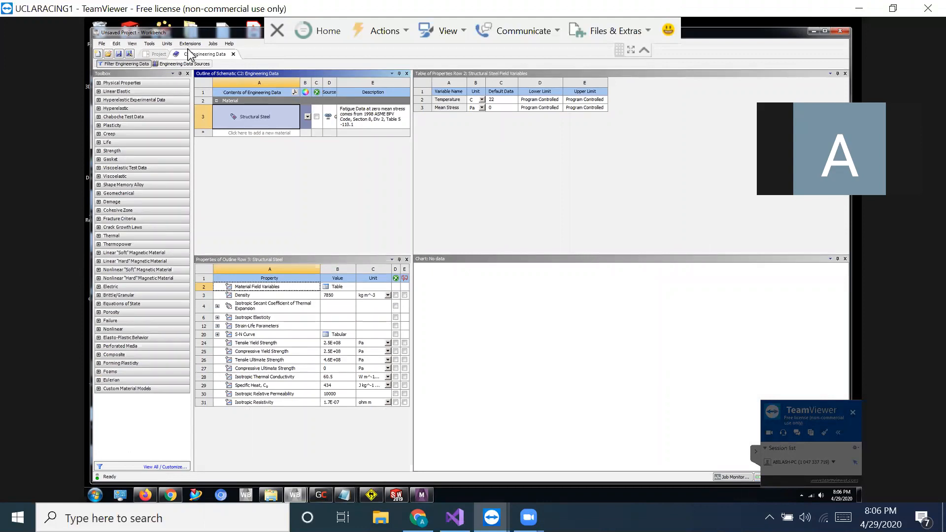
{"action": "left_click", "coordinate": [158, 55]}
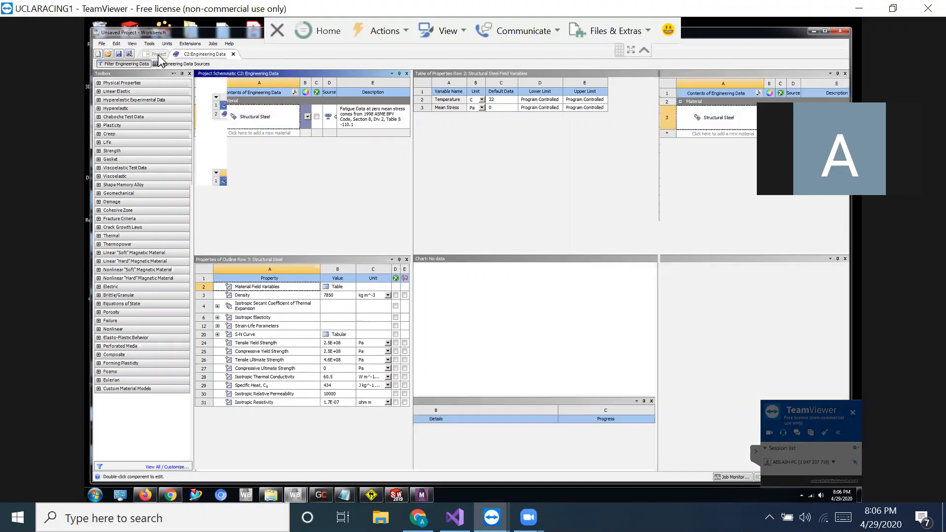
{"action": "left_click", "coordinate": [194, 55]}
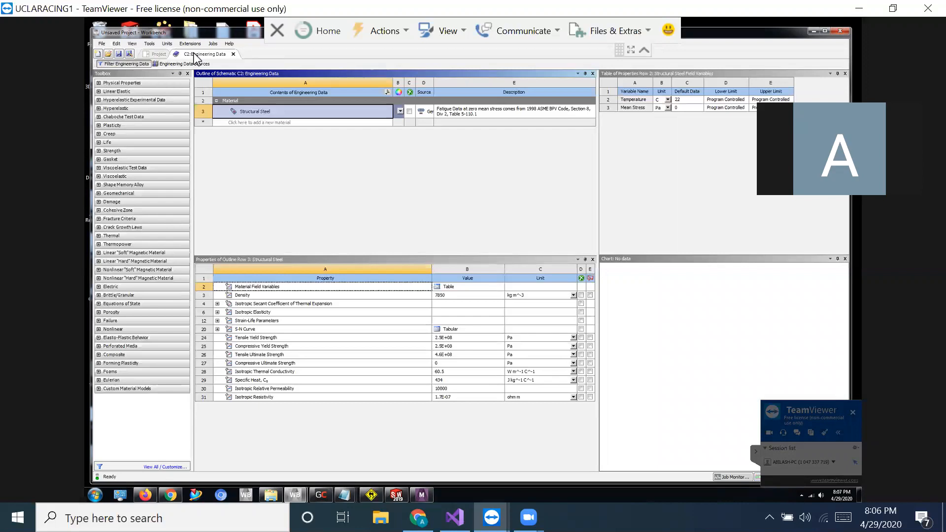
{"action": "right_click", "coordinate": [270, 123]}
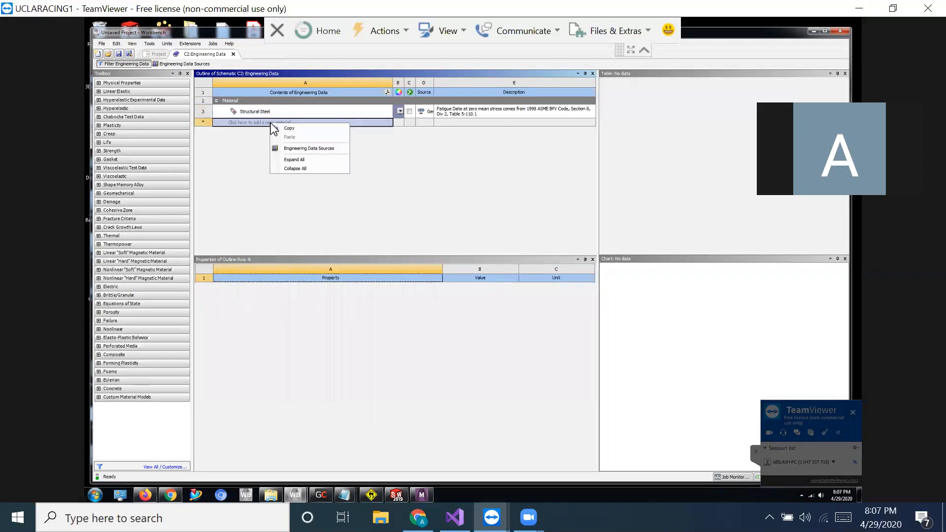
Add Carbon Fiber (290 GPa) from the Composite Materials library to system C.
{"action": "left_click", "coordinate": [183, 64]}
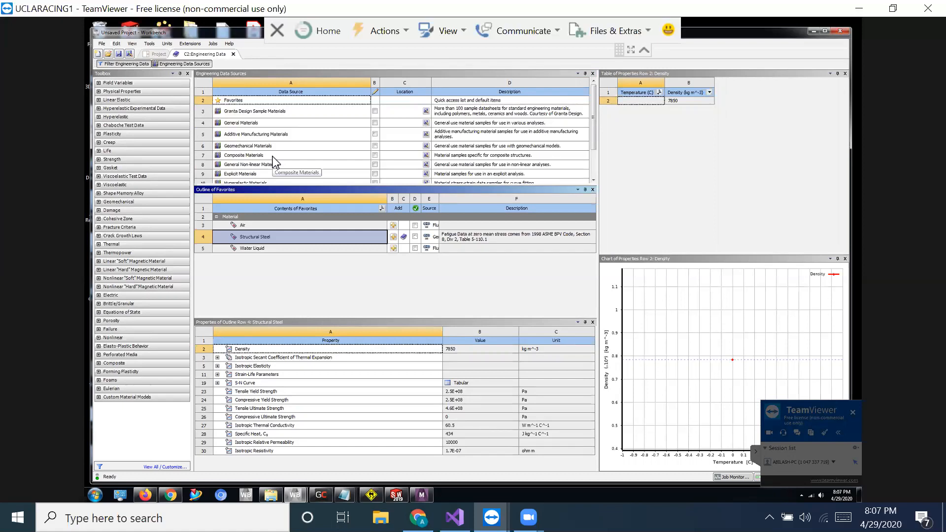
{"action": "left_click", "coordinate": [255, 156]}
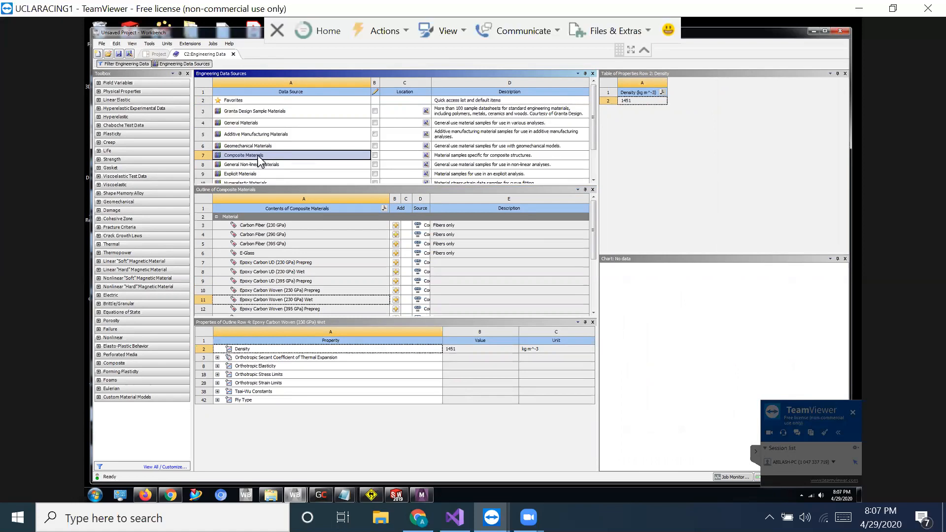
{"action": "left_click", "coordinate": [290, 239]}
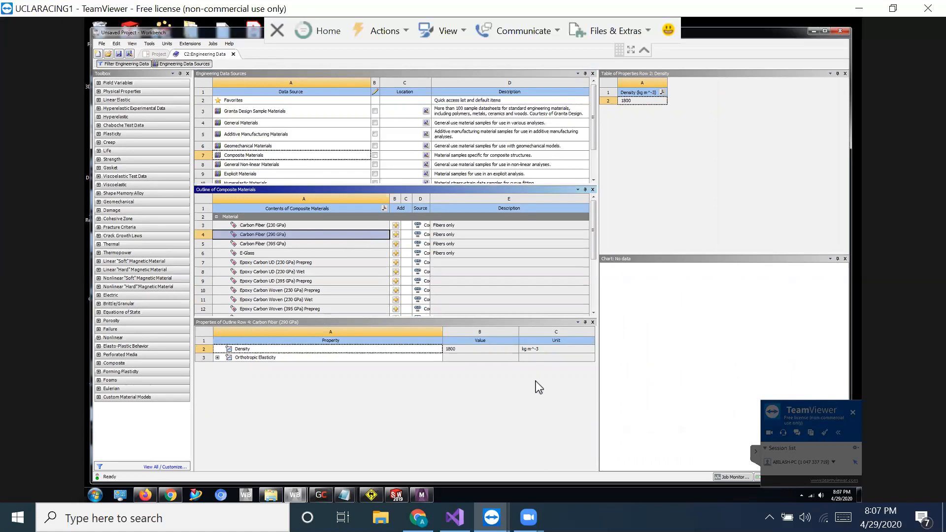
{"action": "left_click", "coordinate": [396, 235]}
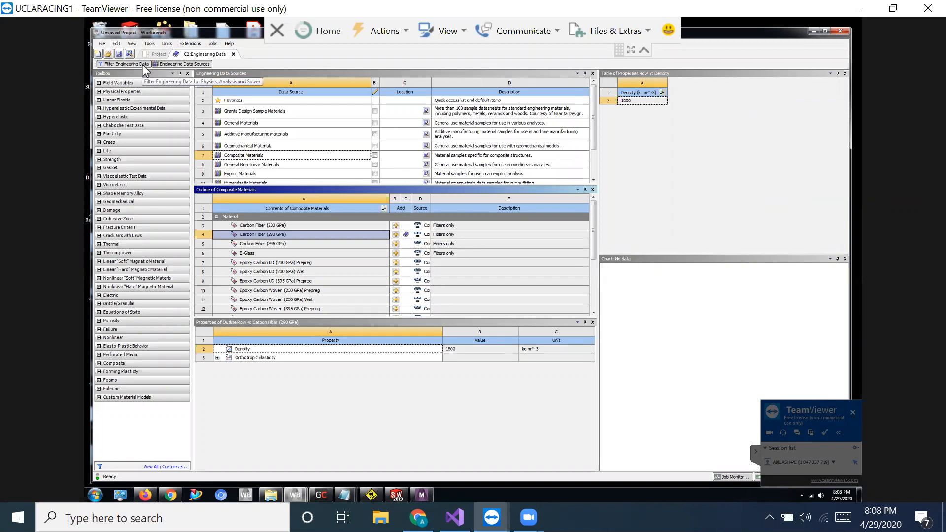
{"action": "left_click", "coordinate": [184, 64]}
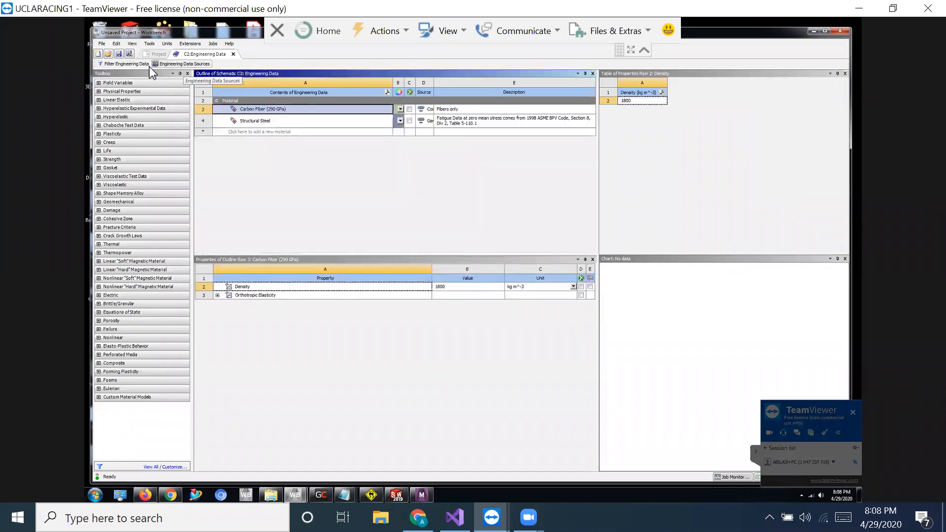
{"action": "left_click", "coordinate": [178, 64]}
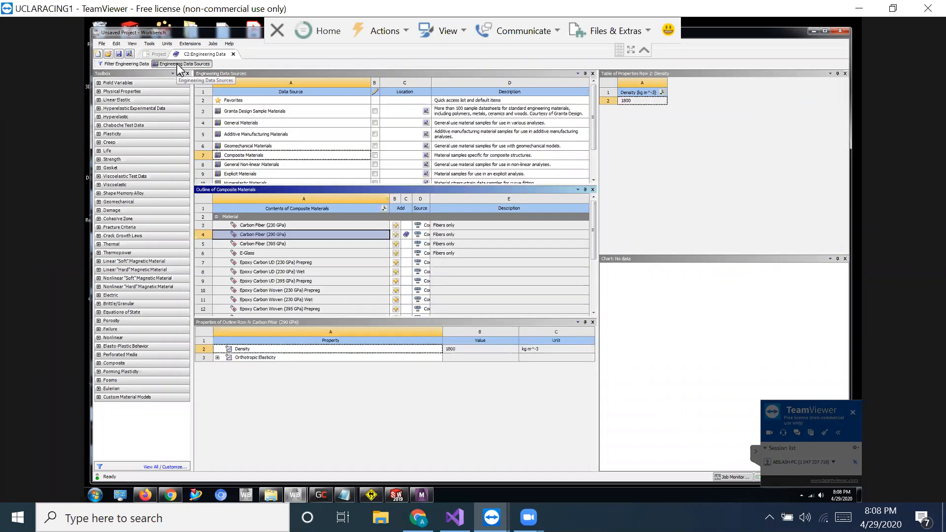
{"action": "left_click", "coordinate": [178, 64]}
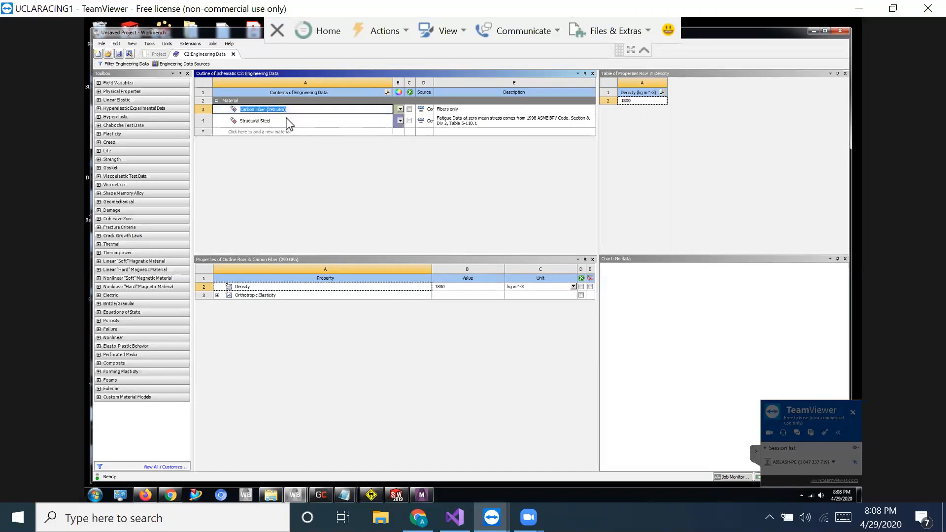
{"action": "left_click", "coordinate": [231, 108]}
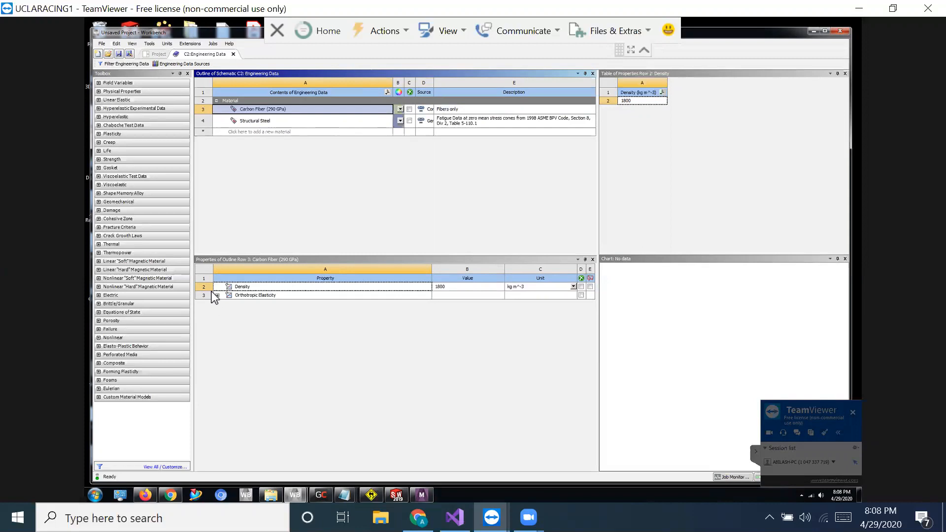
{"action": "left_click", "coordinate": [463, 110]}
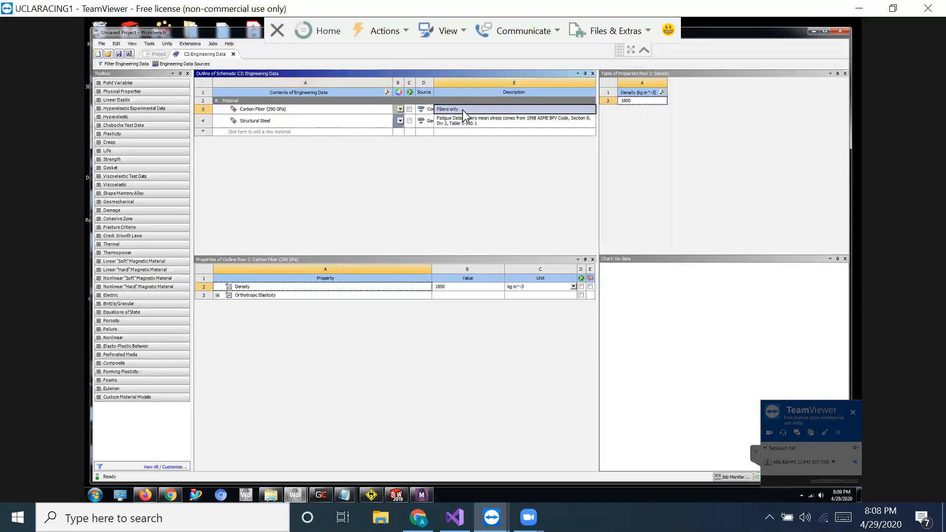
{"action": "left_click", "coordinate": [343, 109]}
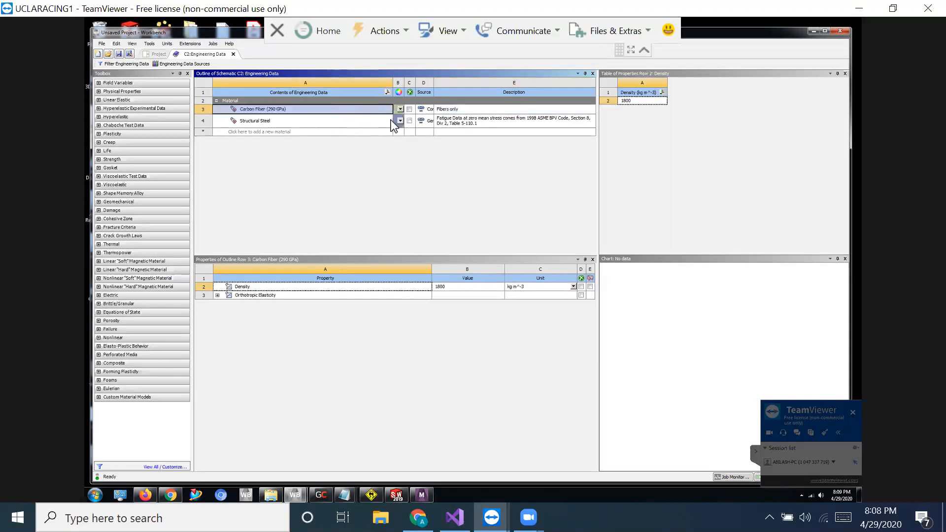
{"action": "left_click", "coordinate": [183, 64]}
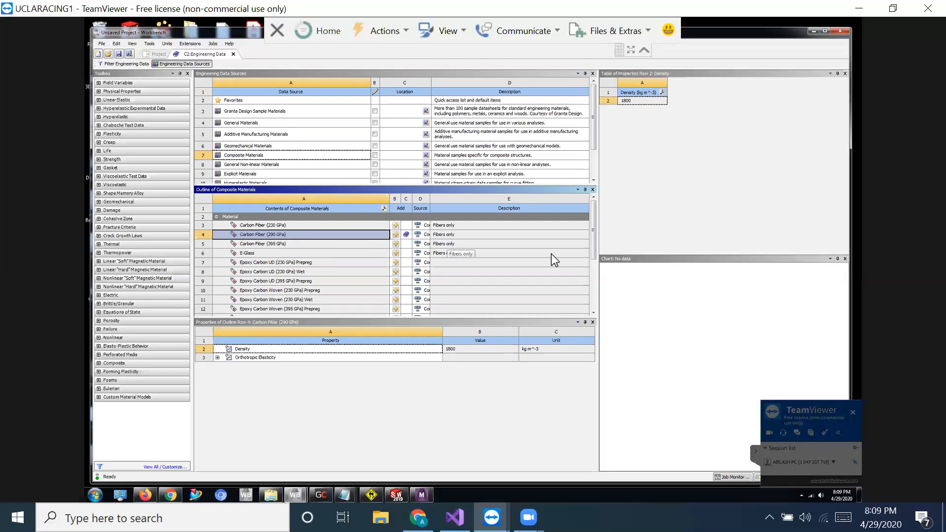
{"action": "left_click_drag", "start_coordinate": [592, 243], "coordinate": [593, 259]}
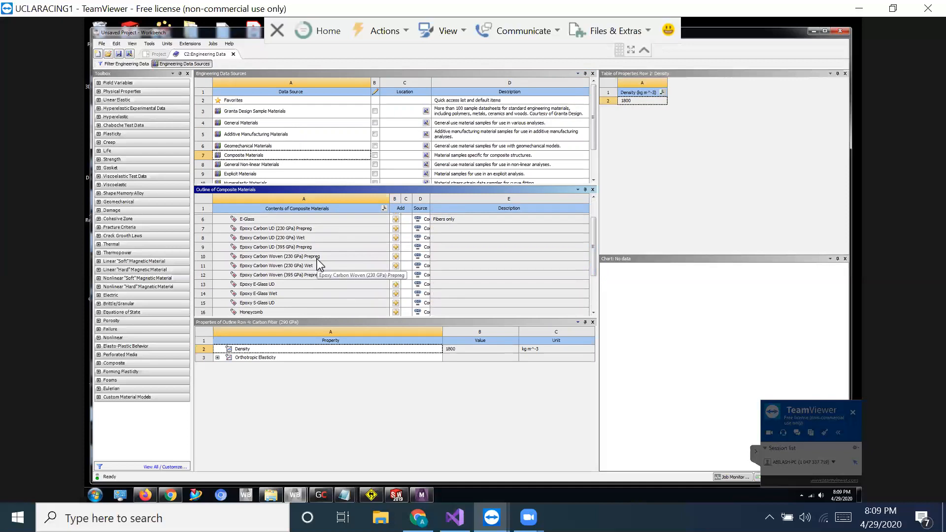
Add Epoxy Carbon Woven (230 GPa) Prepreg from Composite Materials and close Engineering Data Sources.
{"action": "left_click", "coordinate": [396, 256]}
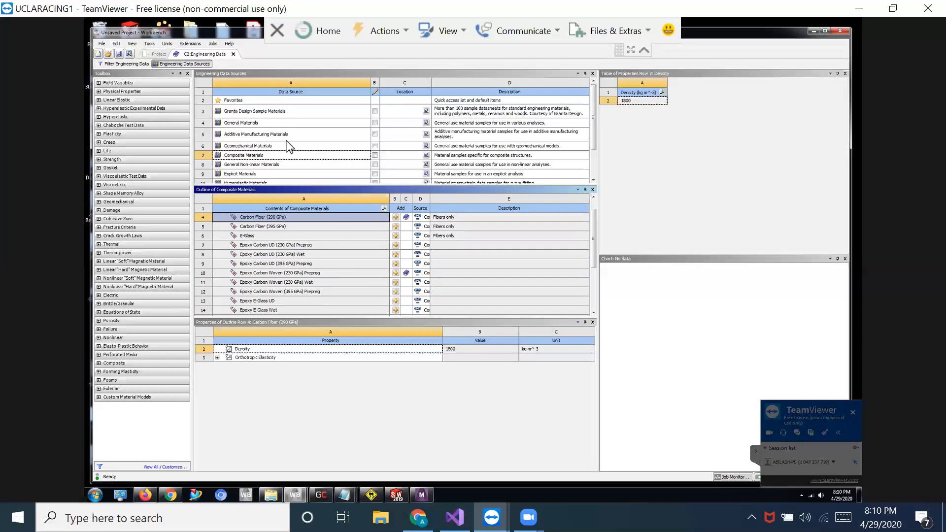
{"action": "left_click", "coordinate": [168, 64]}
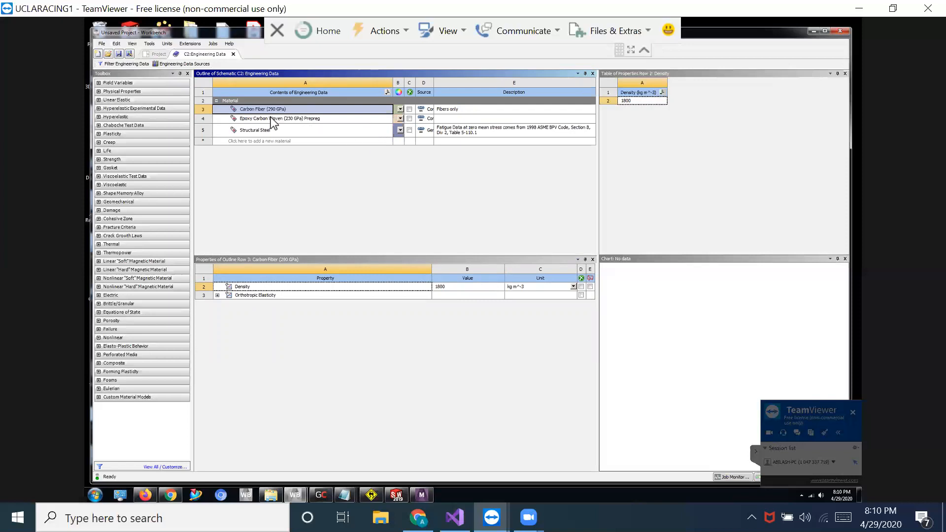
Delete Carbon Fiber (290 GPa) and start editing the prepreg's Density value.
{"action": "left_click", "coordinate": [293, 117]}
{"action": "right_click", "coordinate": [292, 111]}
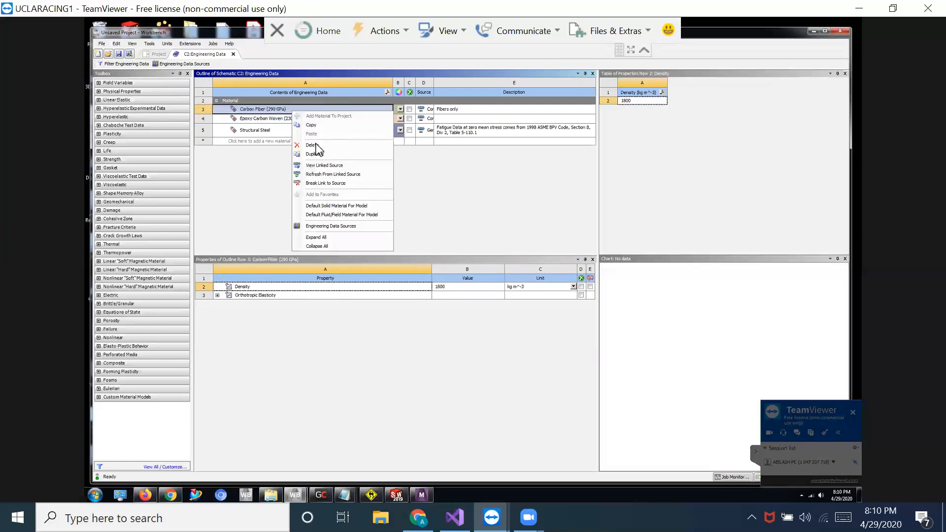
{"action": "left_click", "coordinate": [296, 133]}
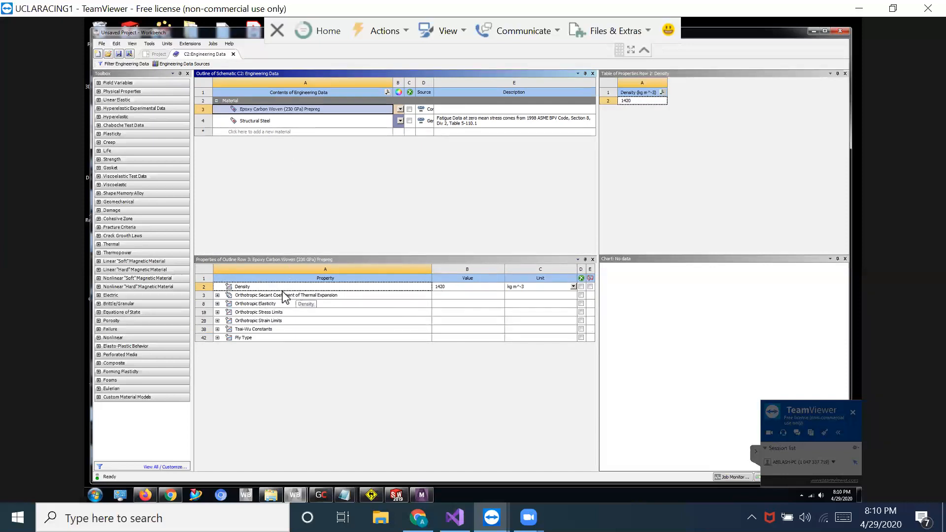
{"action": "double_click", "coordinate": [468, 289]}
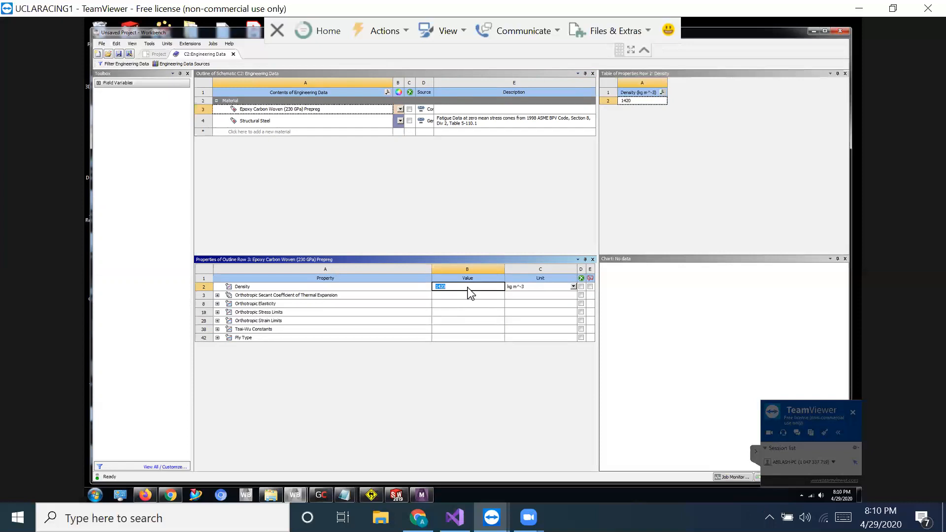
Bring up the Toray 2510 datasheet in Chrome and find the P707AG-15 laminate mechanical properties table.
{"action": "left_click", "coordinate": [173, 496]}
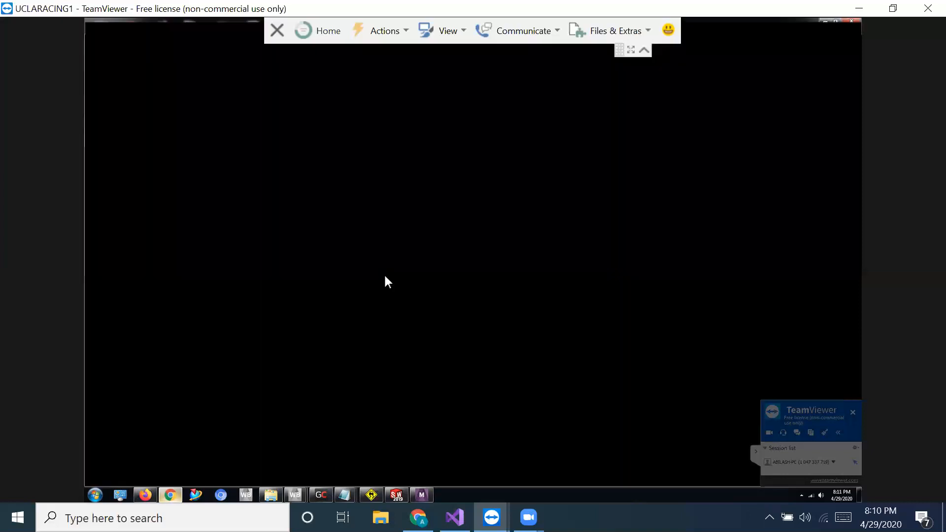
{"action": "scroll", "coordinate": [392, 253], "scroll_direction": "up", "scroll_amount": 15}
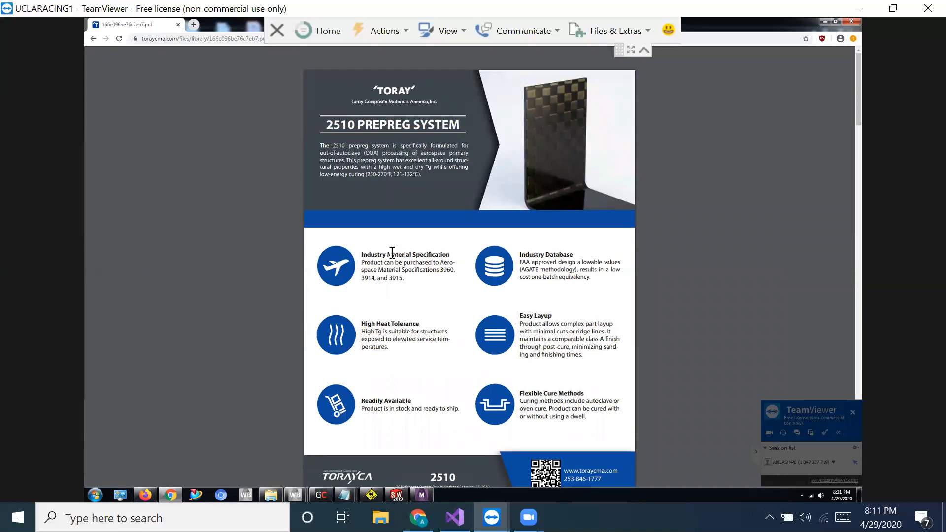
{"action": "scroll", "coordinate": [391, 253], "scroll_direction": "down", "scroll_amount": 3}
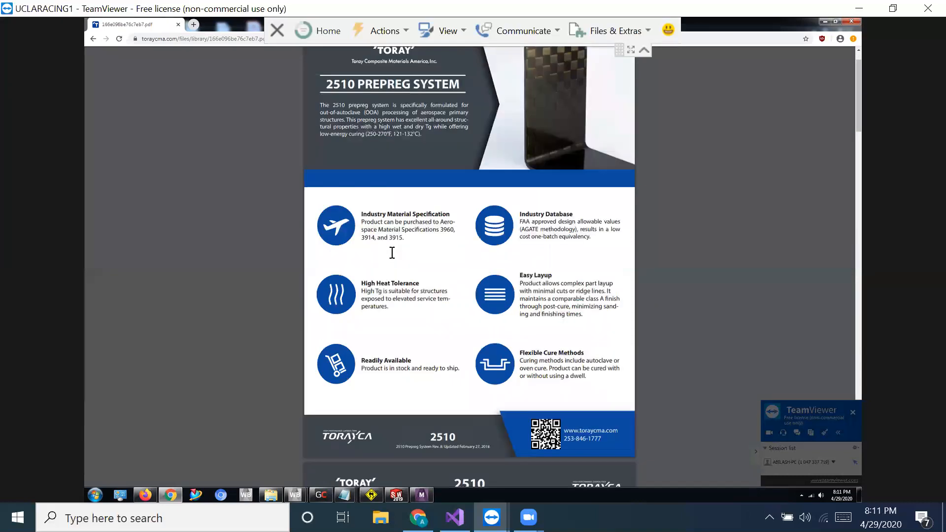
{"action": "scroll", "coordinate": [392, 253], "scroll_direction": "down", "scroll_amount": 6}
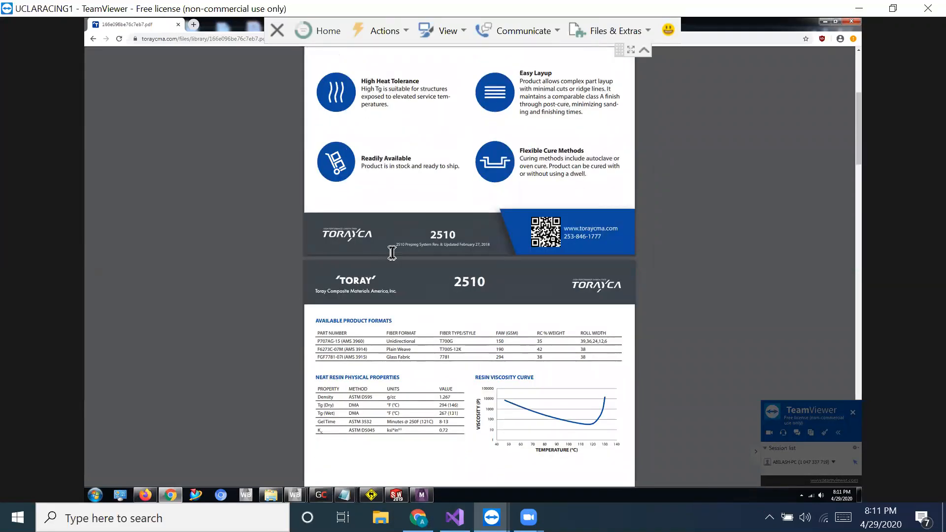
{"action": "scroll", "coordinate": [391, 253], "scroll_direction": "down", "scroll_amount": 3}
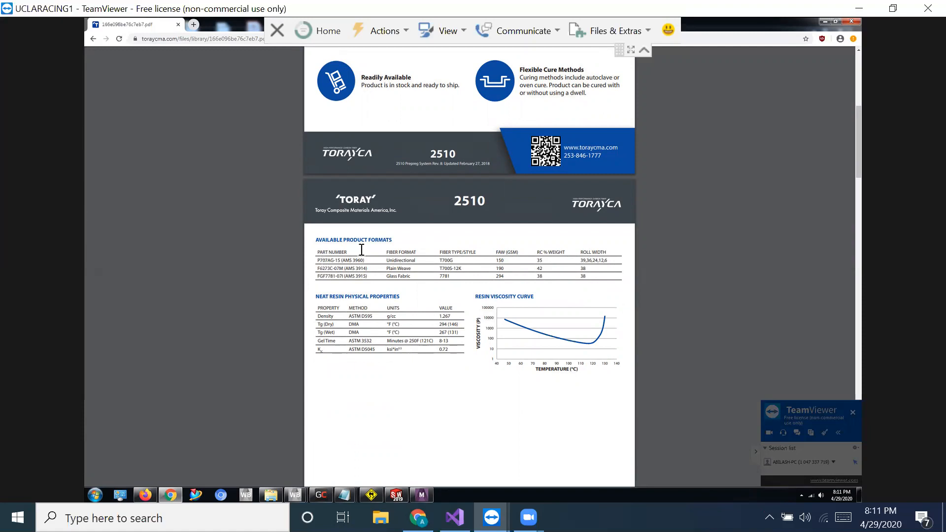
{"action": "left_click_drag", "start_coordinate": [321, 261], "coordinate": [450, 263]}
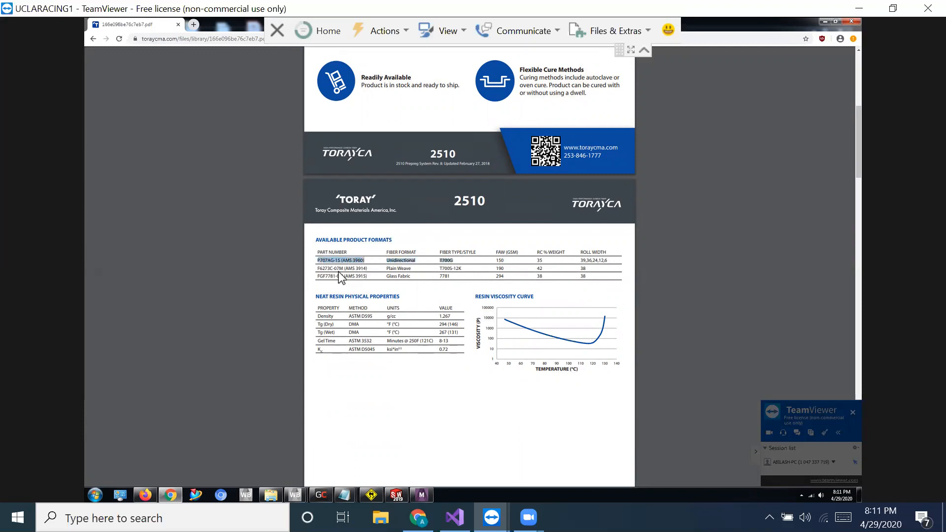
{"action": "left_click", "coordinate": [403, 270]}
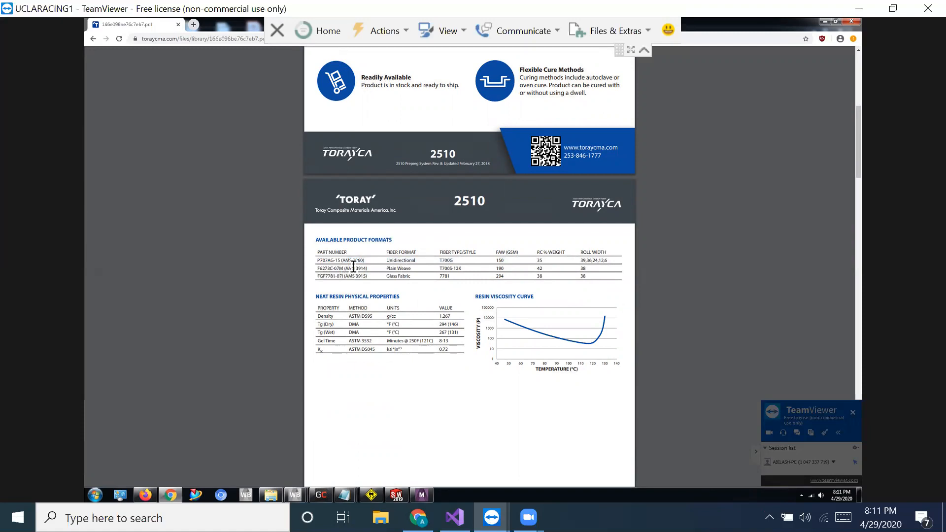
{"action": "scroll", "coordinate": [370, 299], "scroll_direction": "down", "scroll_amount": 10}
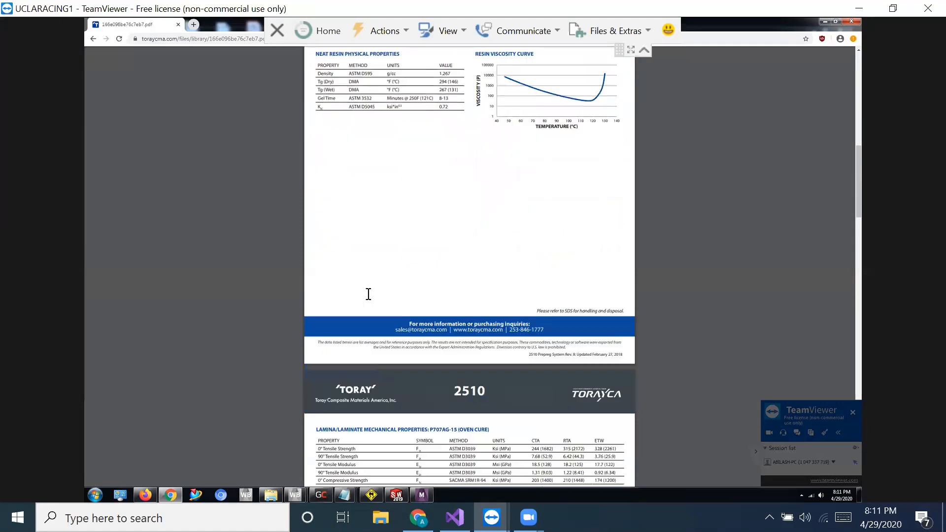
{"action": "scroll", "coordinate": [369, 294], "scroll_direction": "down", "scroll_amount": 6}
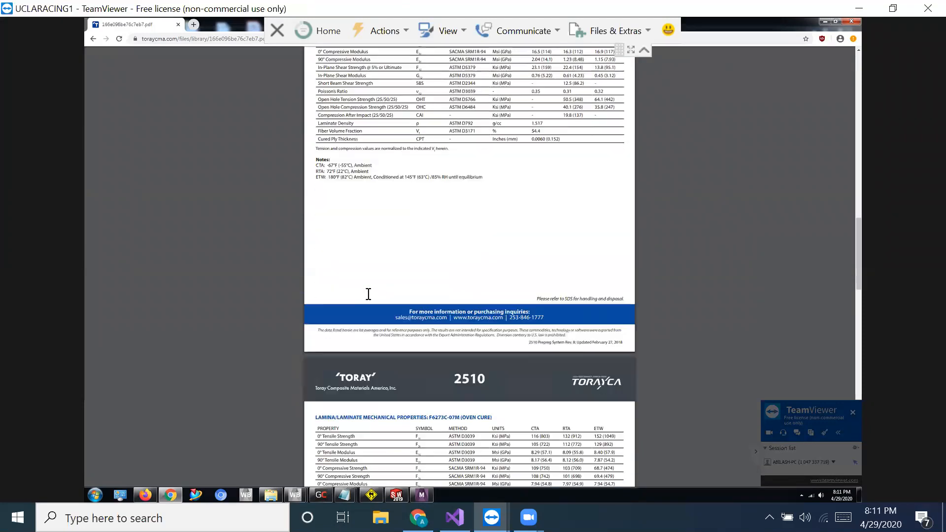
{"action": "scroll", "coordinate": [367, 293], "scroll_direction": "down", "scroll_amount": 1}
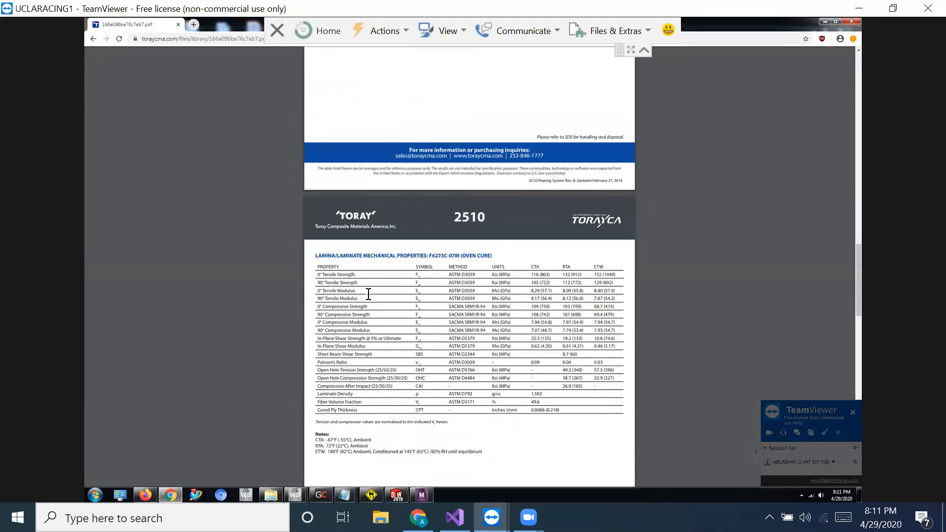
{"action": "scroll", "coordinate": [441, 291], "scroll_direction": "up", "scroll_amount": 4}
{"action": "scroll", "coordinate": [442, 290], "scroll_direction": "up", "scroll_amount": 14}
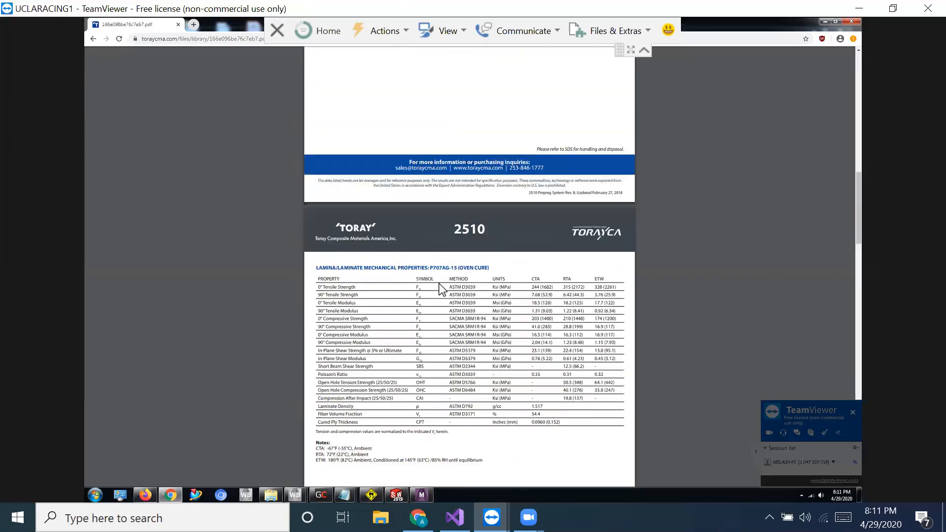
{"action": "scroll", "coordinate": [374, 327], "scroll_direction": "up", "scroll_amount": 3}
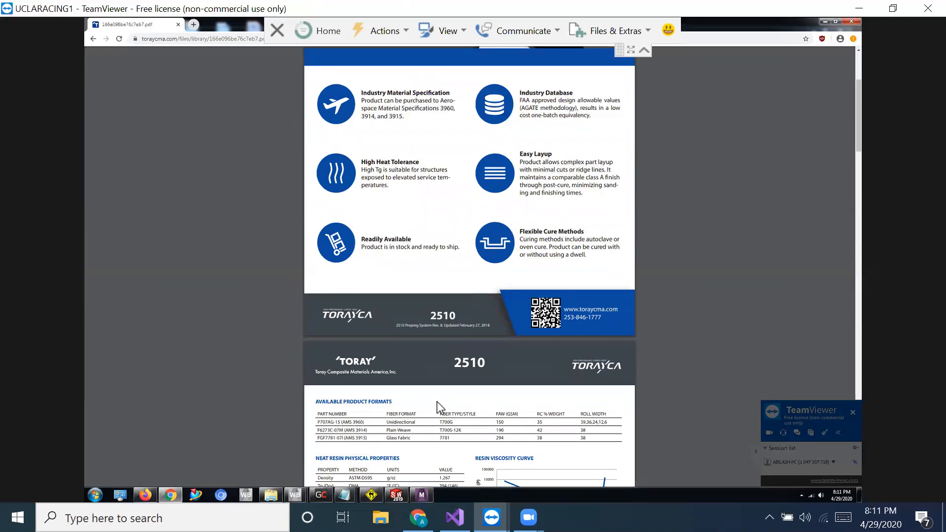
{"action": "scroll", "coordinate": [440, 407], "scroll_direction": "down", "scroll_amount": 15}
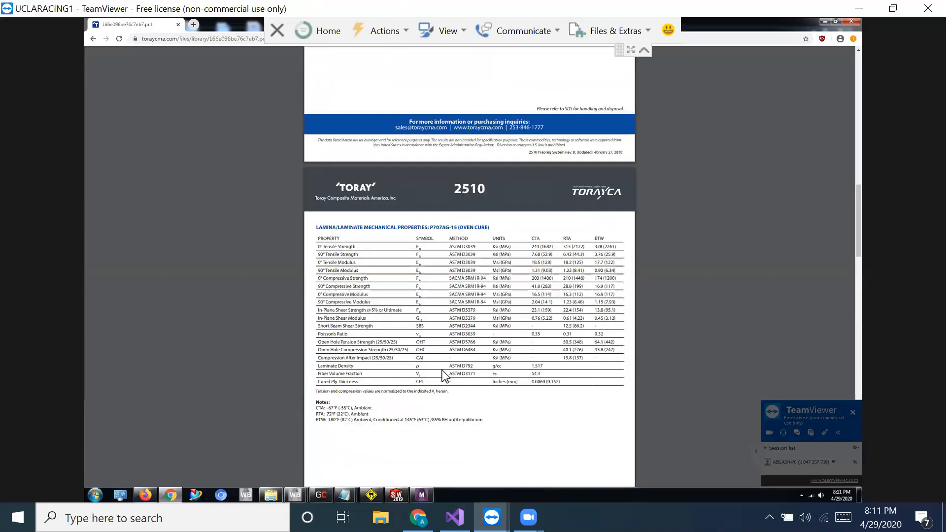
{"action": "scroll", "coordinate": [409, 217], "scroll_direction": "down", "scroll_amount": 5}
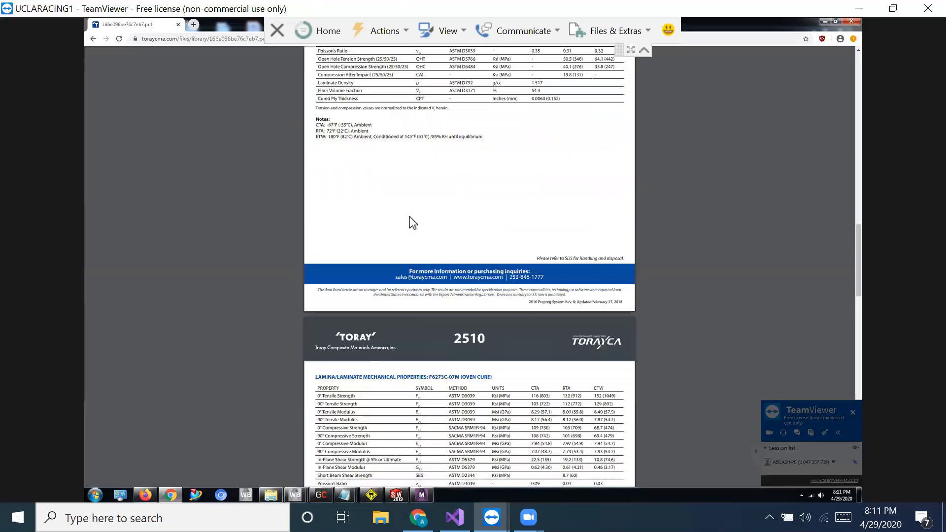
{"action": "scroll", "coordinate": [413, 222], "scroll_direction": "up", "scroll_amount": 5}
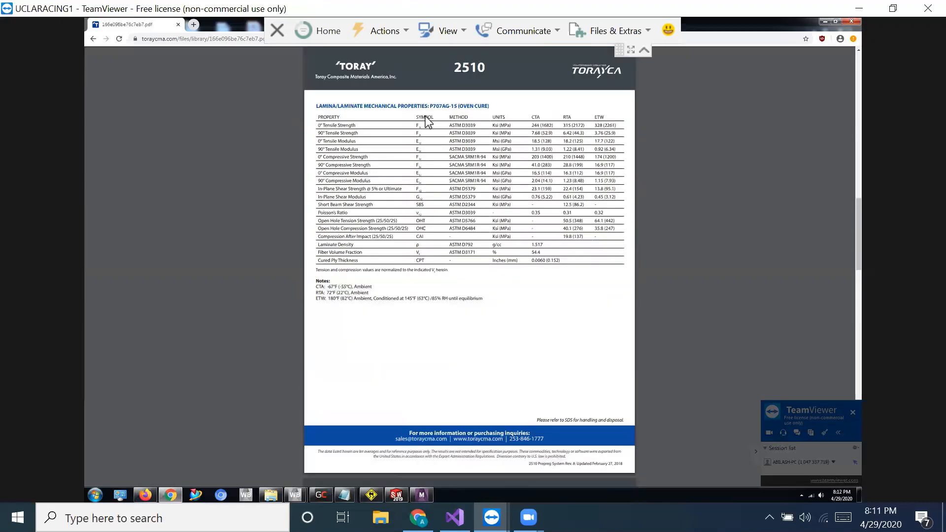
{"action": "scroll", "coordinate": [417, 171], "scroll_direction": "down", "scroll_amount": 7}
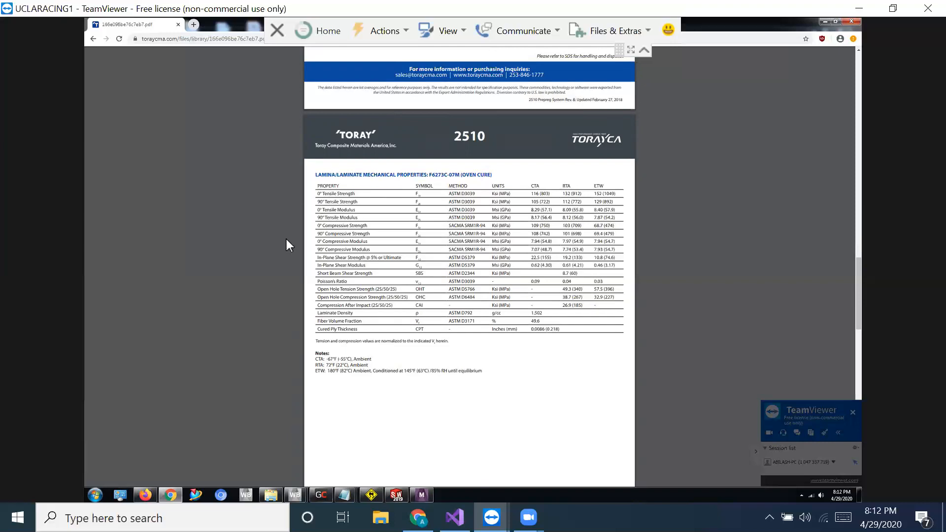
{"action": "double_click", "coordinate": [536, 226]}
{"action": "left_click", "coordinate": [552, 229]}
{"action": "double_click", "coordinate": [567, 185]}
{"action": "left_click_drag", "start_coordinate": [563, 226], "coordinate": [570, 225]}
{"action": "left_click_drag", "start_coordinate": [562, 193], "coordinate": [570, 193]}
Set the prepreg's Young's Modulus X direction to 1.01E+11 Pa, then return to the datasheet.
{"action": "left_click", "coordinate": [823, 22]}
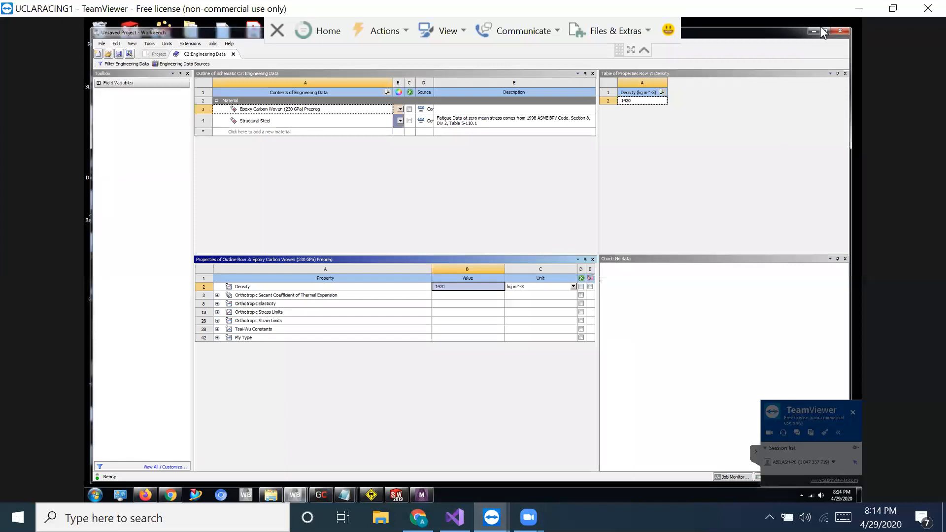
{"action": "left_click", "coordinate": [217, 304]}
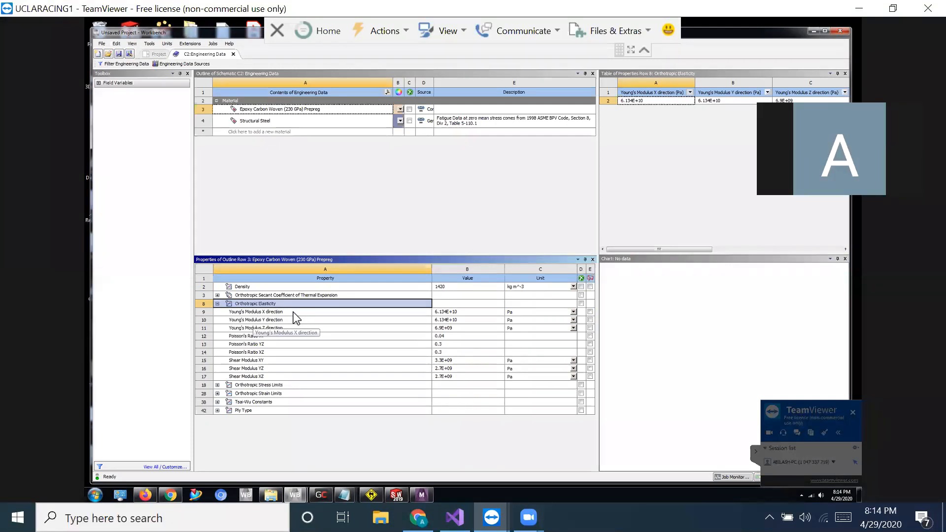
{"action": "left_click", "coordinate": [574, 312]}
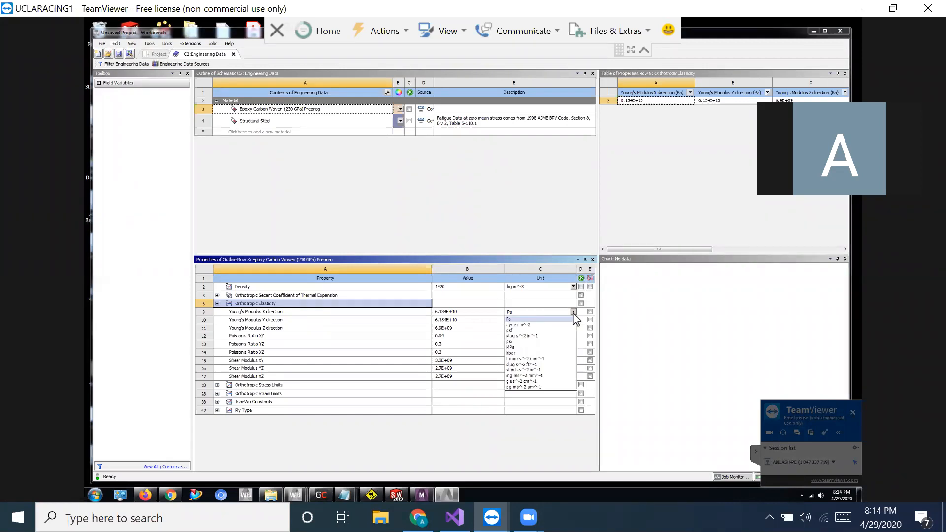
{"action": "left_click", "coordinate": [574, 318]}
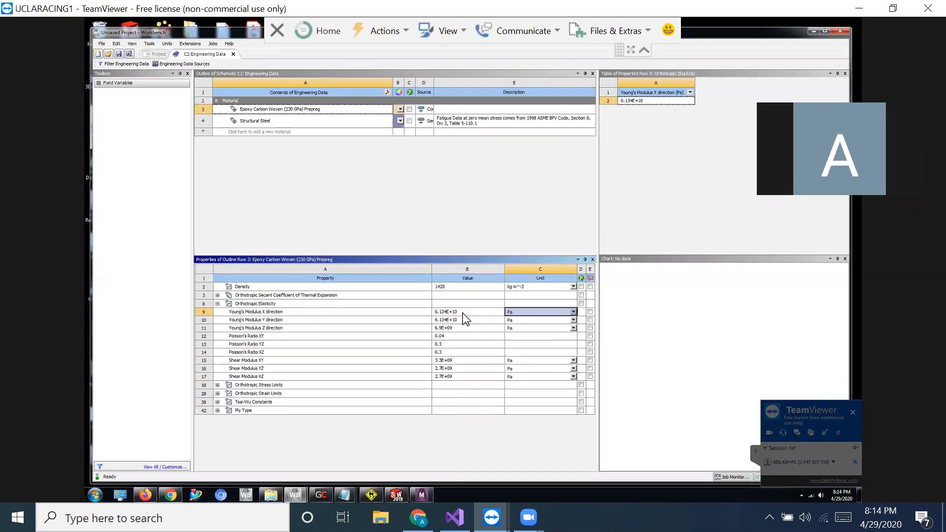
{"action": "left_click", "coordinate": [449, 314]}
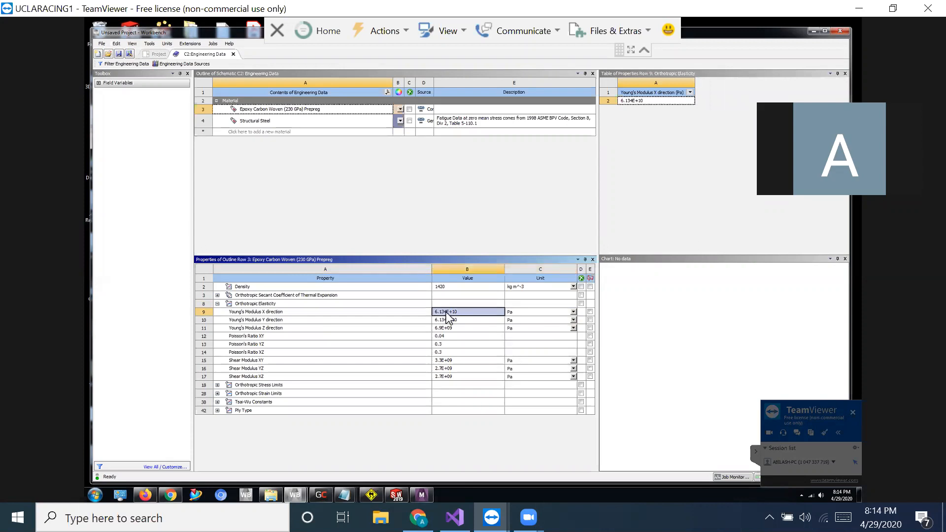
{"action": "left_click", "coordinate": [446, 312]}
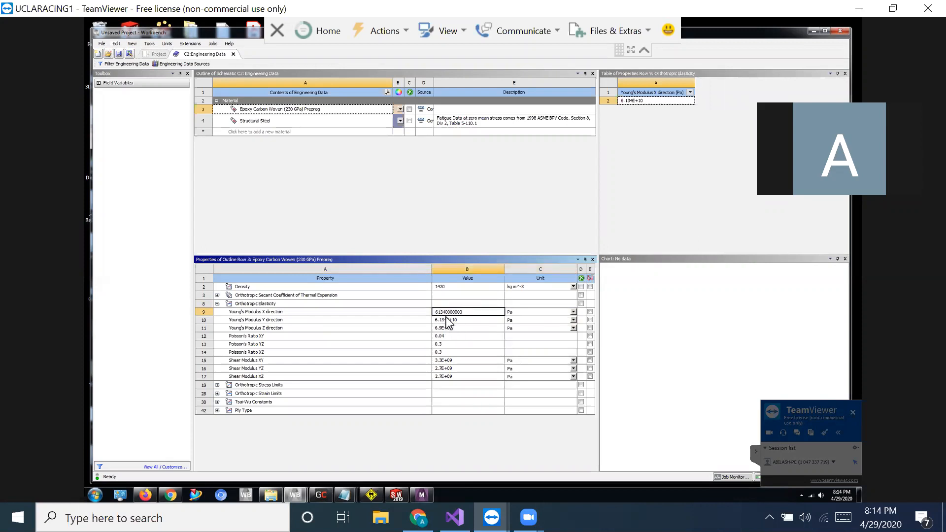
{"action": "left_click_drag", "start_coordinate": [472, 312], "coordinate": [445, 314]}
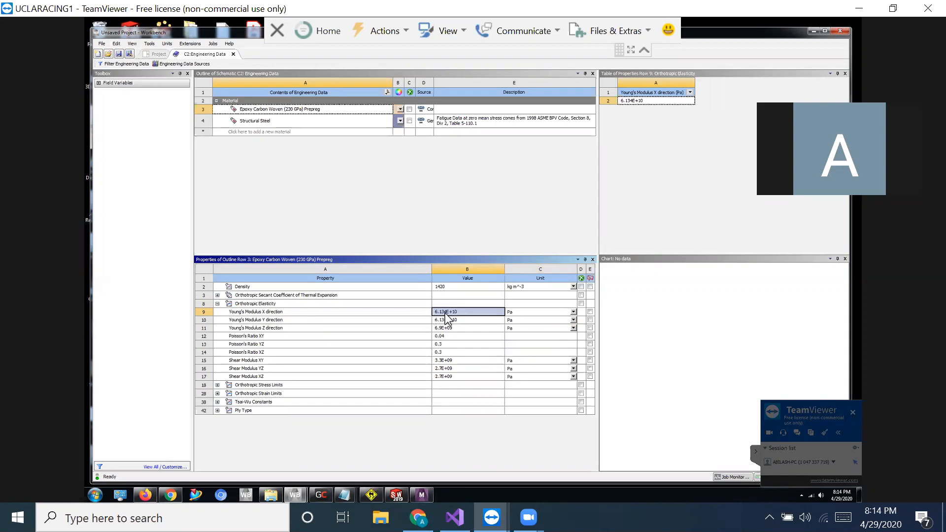
{"action": "left_click", "coordinate": [446, 312]}
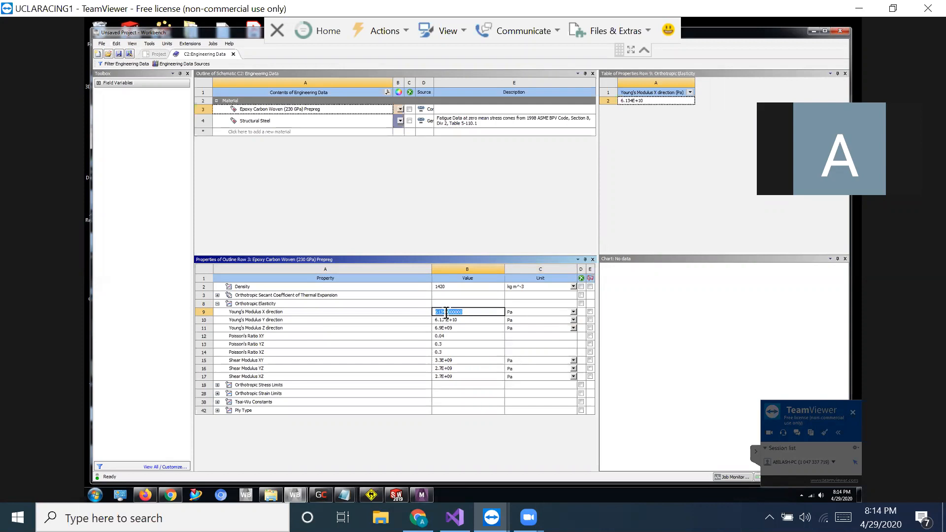
{"action": "type", "text": "101"}
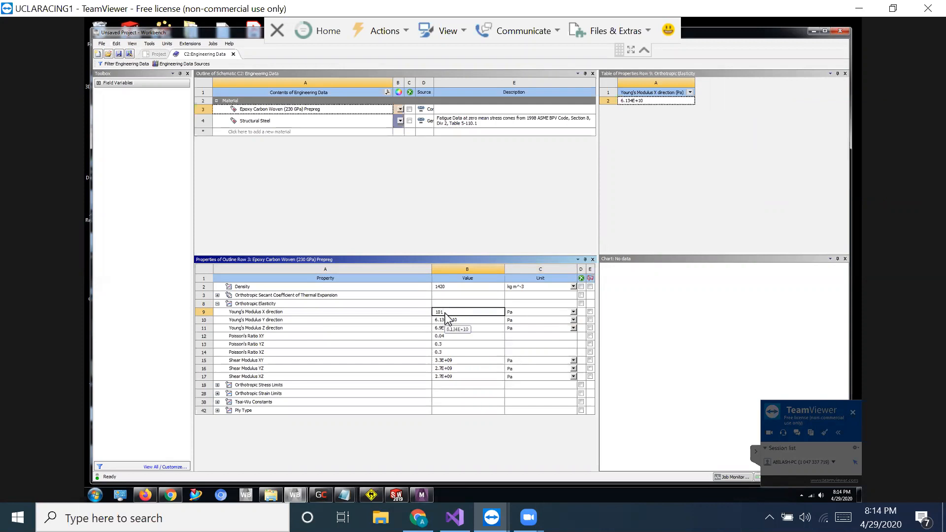
{"action": "type", "text": "000000000"}
{"action": "left_click", "coordinate": [446, 319]}
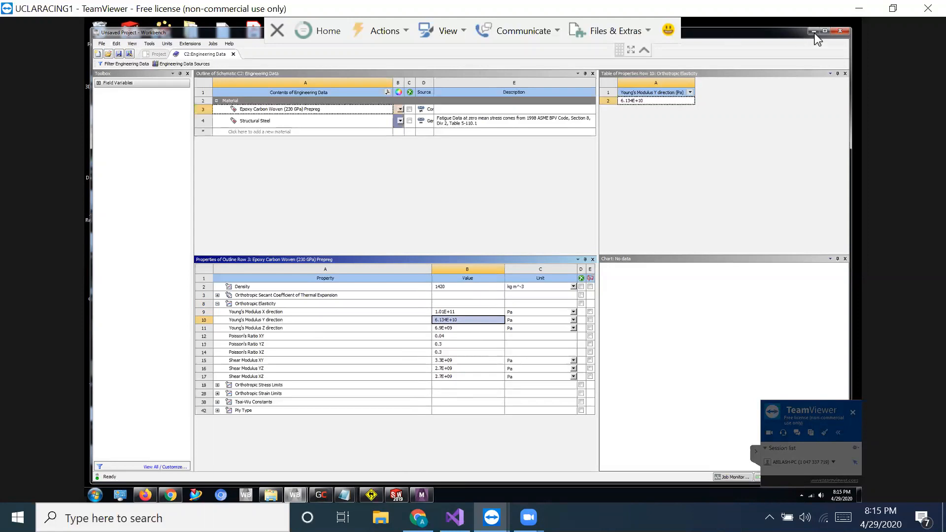
{"action": "left_click", "coordinate": [170, 494]}
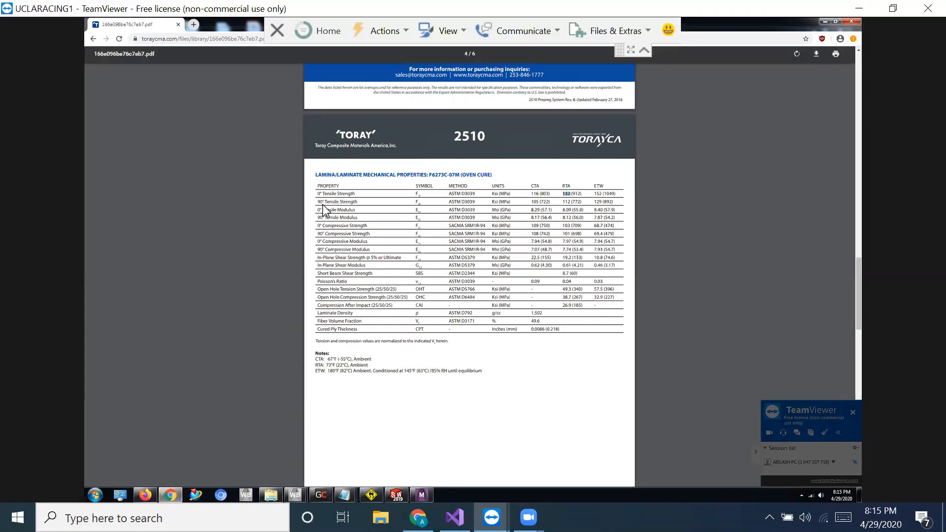
Highlight the 0° Tensile Modulus row and its RTA value 8.09 Msi (55.8 GPa).
{"action": "left_click_drag", "start_coordinate": [318, 209], "coordinate": [419, 214]}
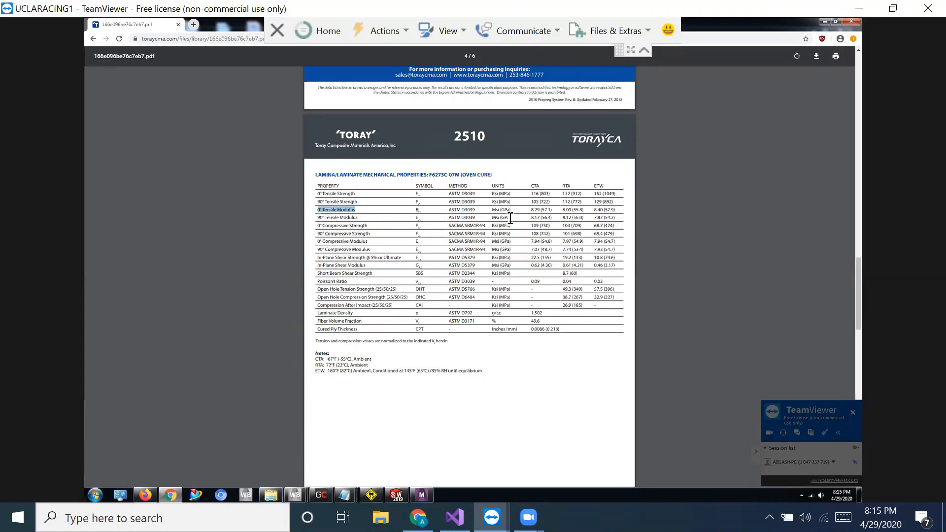
{"action": "left_click", "coordinate": [358, 205]}
{"action": "mouse_move", "coordinate": [562, 209]}
{"action": "left_mouse_down"}
{"action": "mouse_move", "coordinate": [585, 209]}
{"action": "mouse_move", "coordinate": [571, 210]}
{"action": "left_mouse_up"}
Enter 8.09E+09 Pa as the prepreg's Young's Modulus in both the Y and X directions.
{"action": "left_click", "coordinate": [170, 496]}
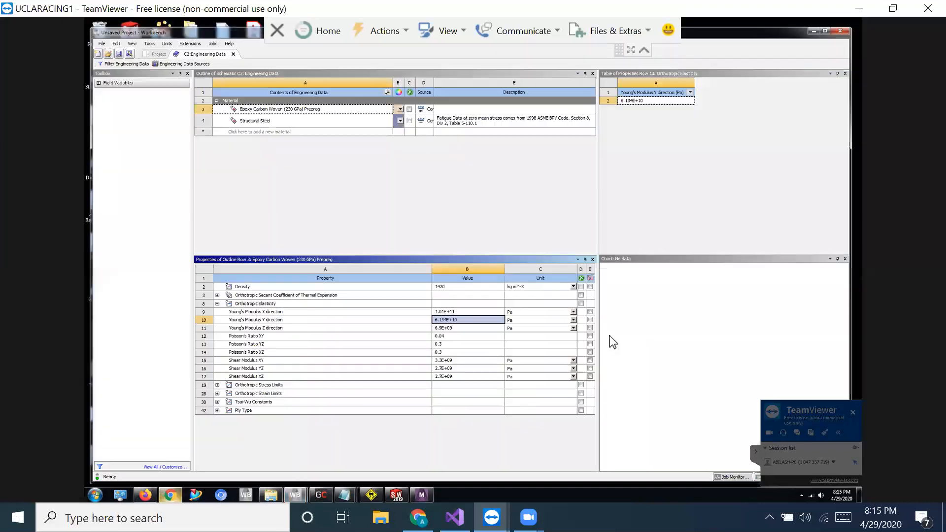
{"action": "double_click", "coordinate": [463, 321]}
{"action": "type", "text": "8"}
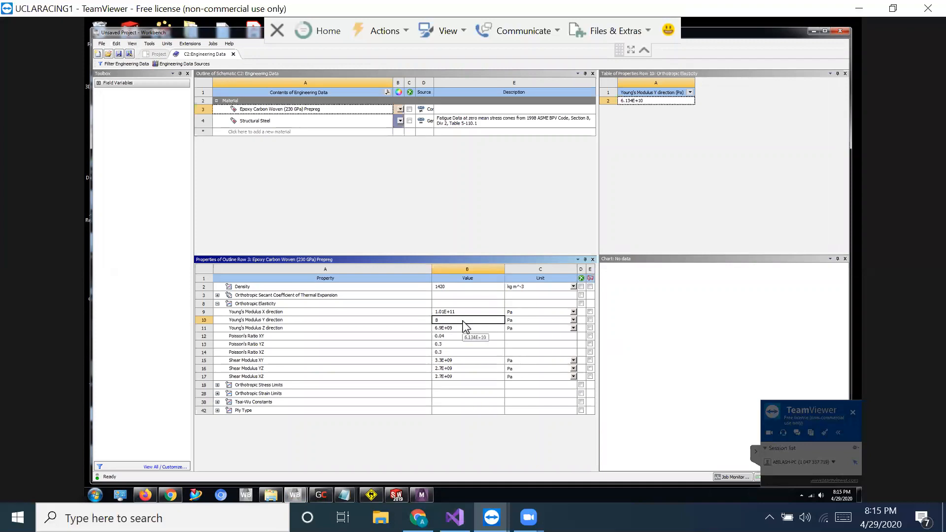
{"action": "type", "text": "096"}
{"action": "type", "text": "09"}
{"action": "type", "text": "000"}
{"action": "key", "text": "Return"}
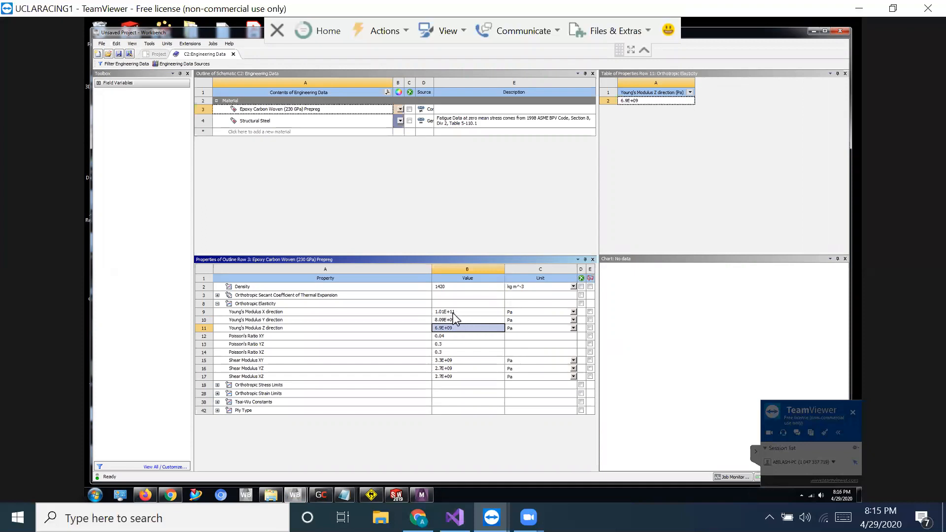
{"action": "left_click", "coordinate": [452, 312]}
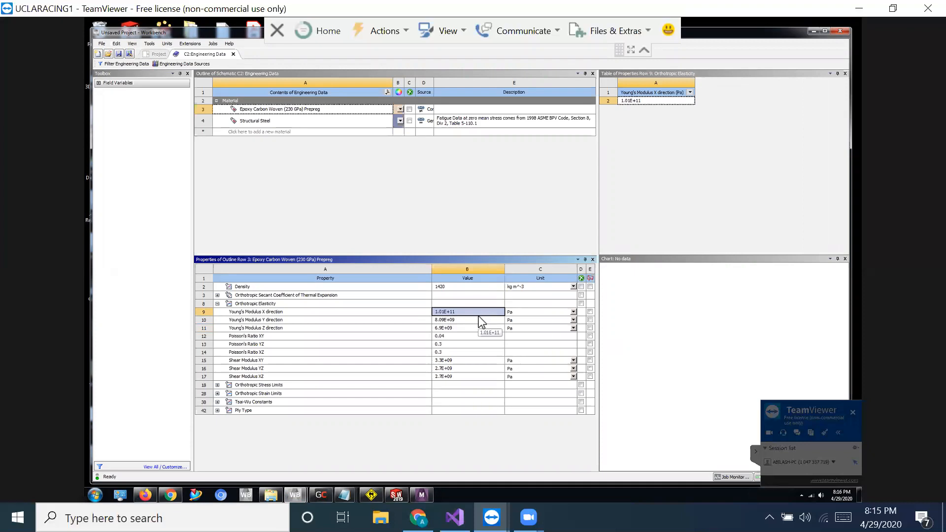
{"action": "type", "text": "8.09"}
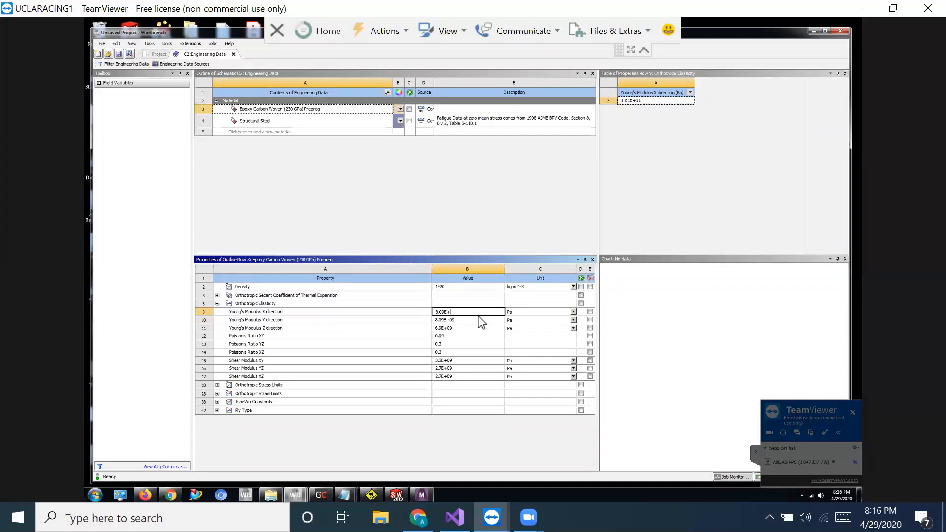
{"action": "type", "text": "E+09"}
{"action": "key", "text": "Return"}
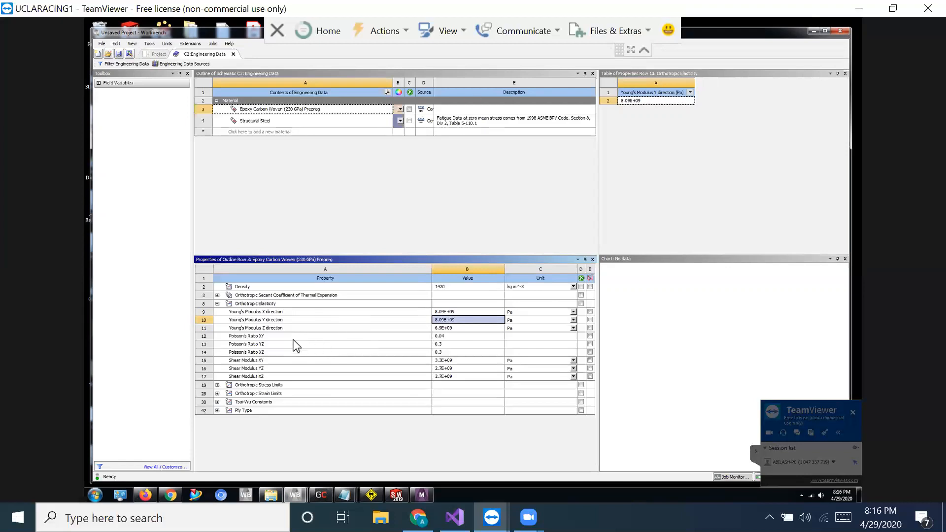
{"action": "left_click", "coordinate": [175, 495]}
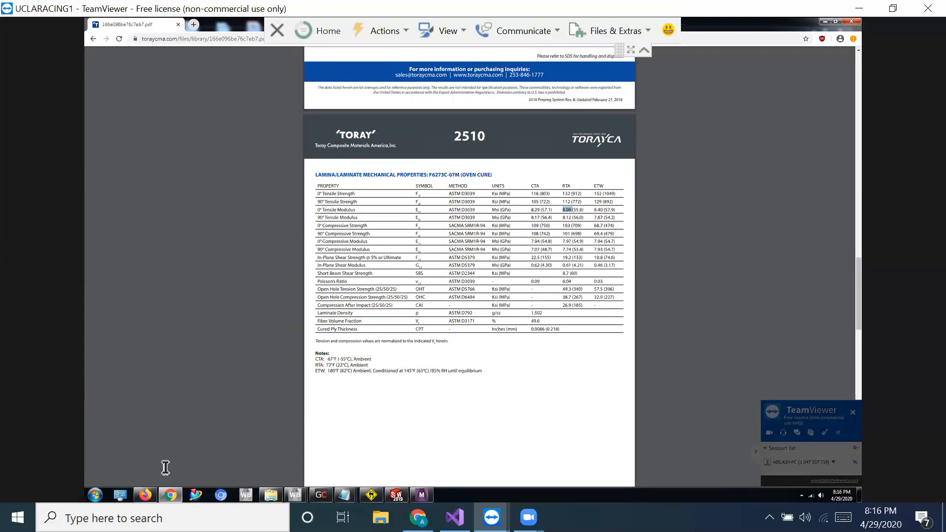
{"action": "left_click", "coordinate": [165, 496]}
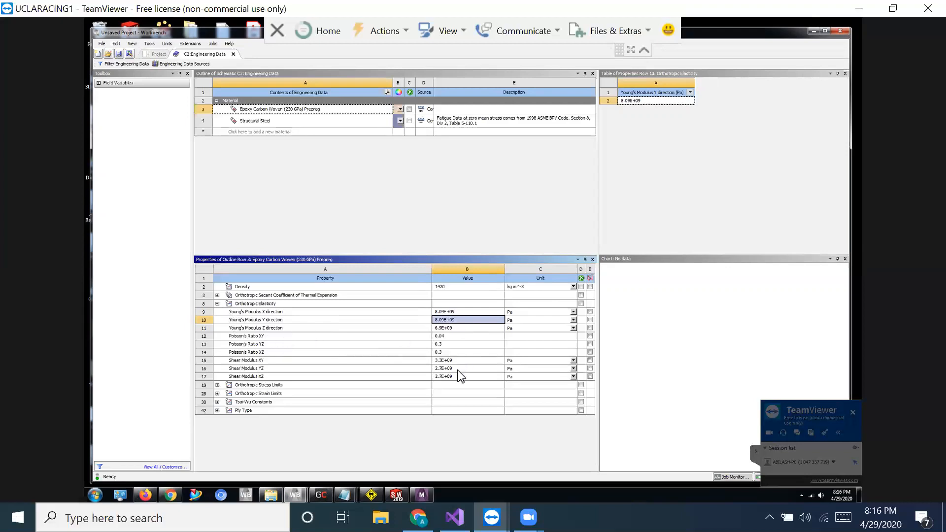
Collapse Orthotropic Elasticity, expand Orthotropic Stress Limits, and bring the Toray datasheet back to the front.
{"action": "left_click", "coordinate": [217, 304]}
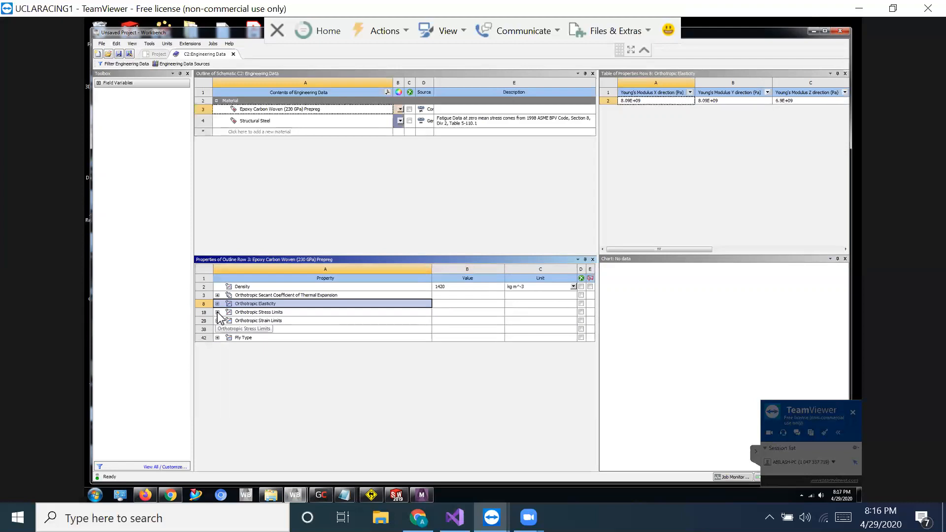
{"action": "left_click", "coordinate": [217, 312]}
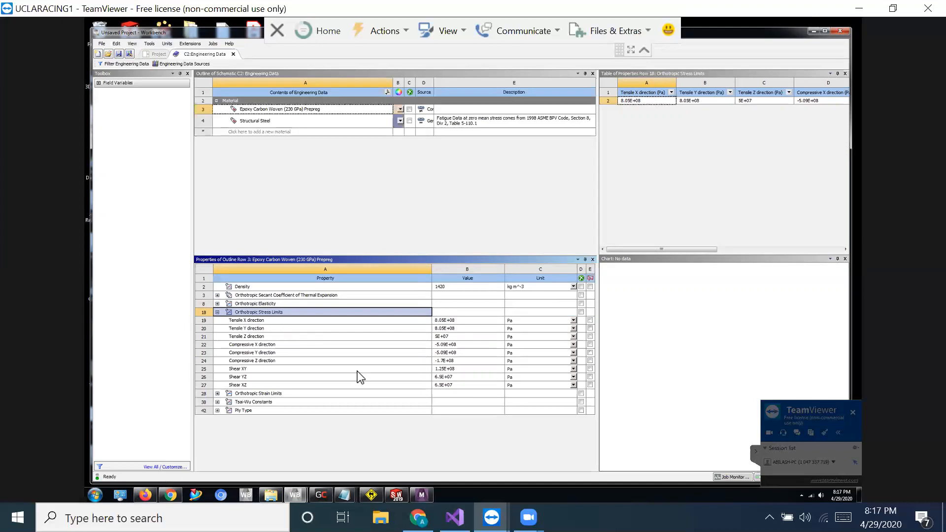
{"action": "left_click", "coordinate": [170, 495]}
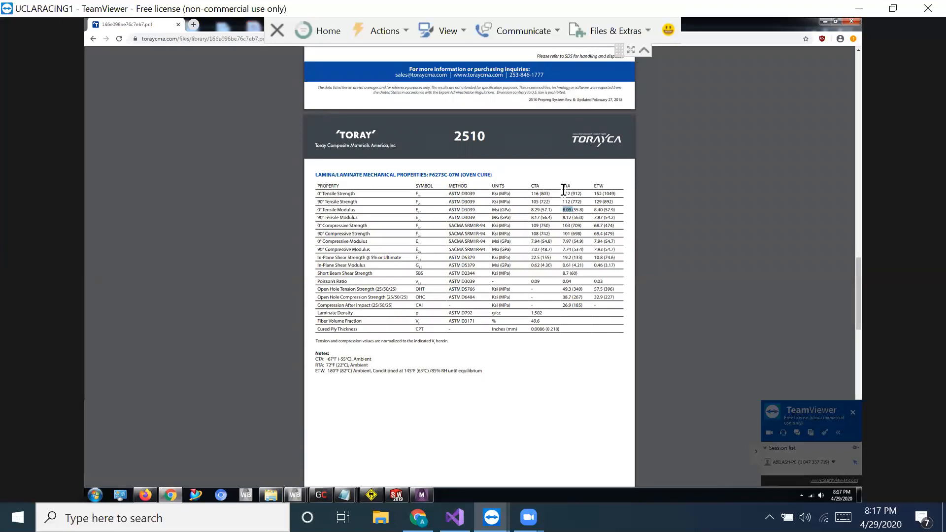
Highlight the 132 ksi RTA 0° tensile strength value in the Toray 2510 datasheet.
{"action": "left_click_drag", "start_coordinate": [562, 193], "coordinate": [582, 194]}
Return to the Project Schematic, update the whole project, and bring up system C's options.
{"action": "mouse_move", "coordinate": [288, 492]}
{"action": "left_click", "coordinate": [325, 459]}
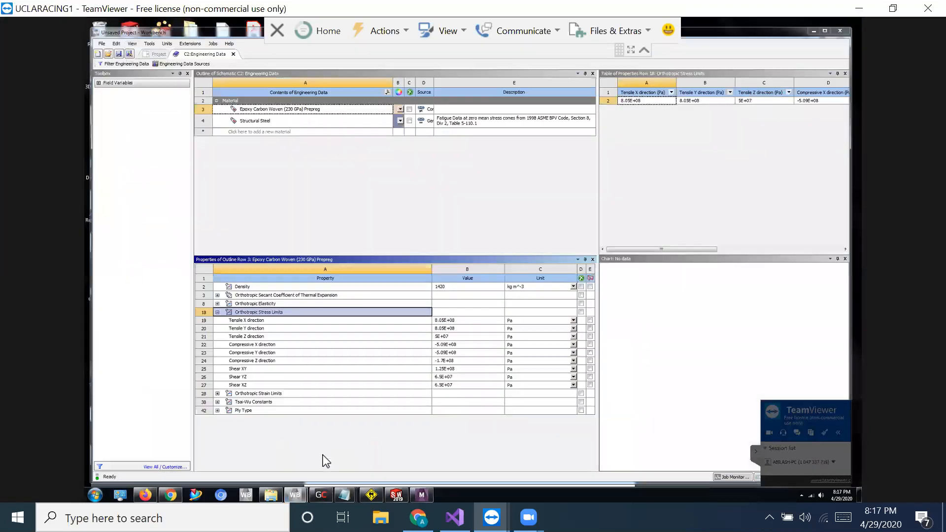
{"action": "left_click", "coordinate": [233, 54]}
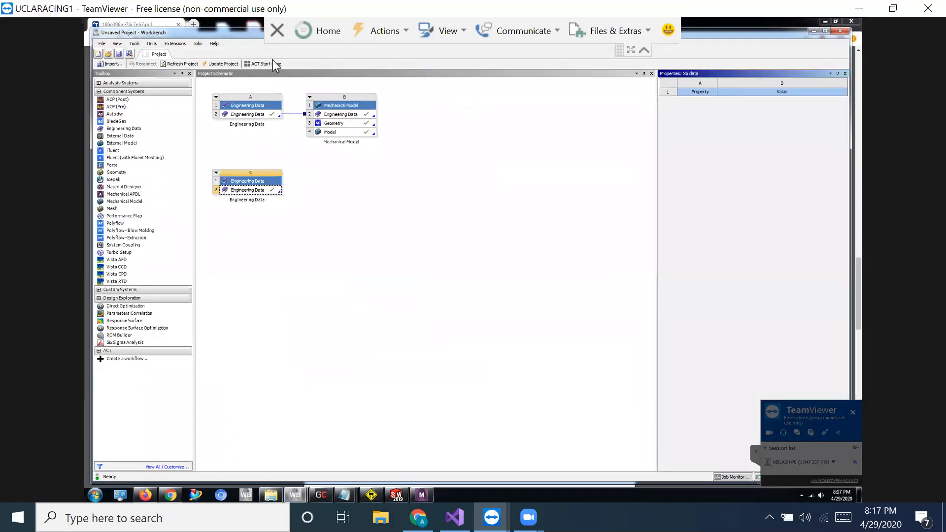
{"action": "left_click", "coordinate": [211, 65]}
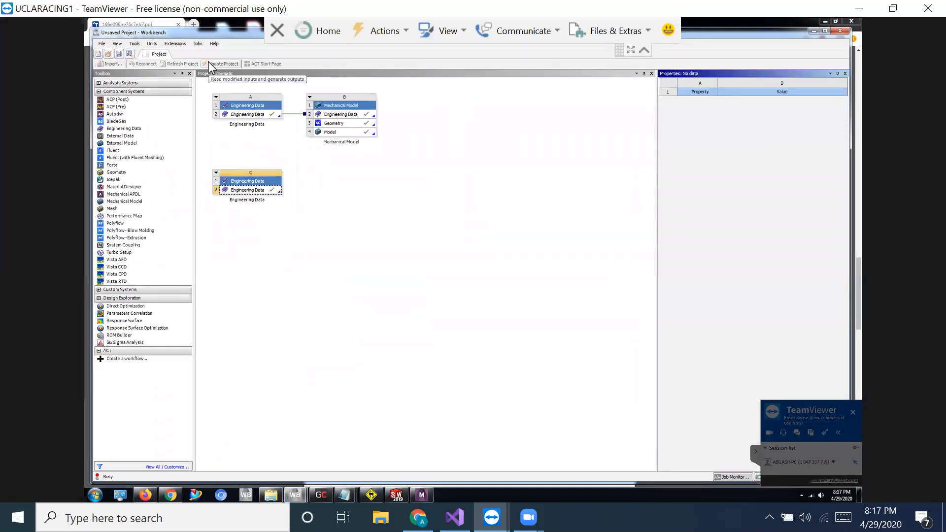
{"action": "left_click", "coordinate": [510, 270]}
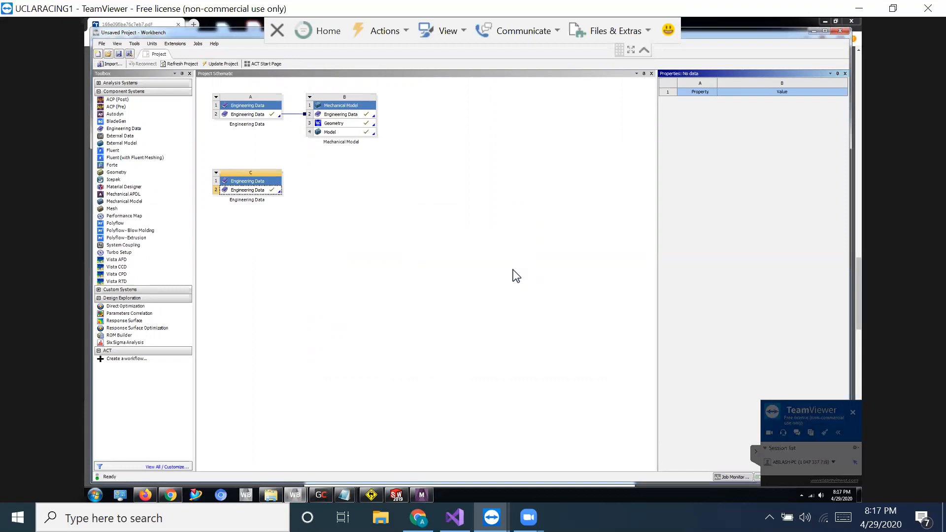
{"action": "left_click", "coordinate": [216, 173]}
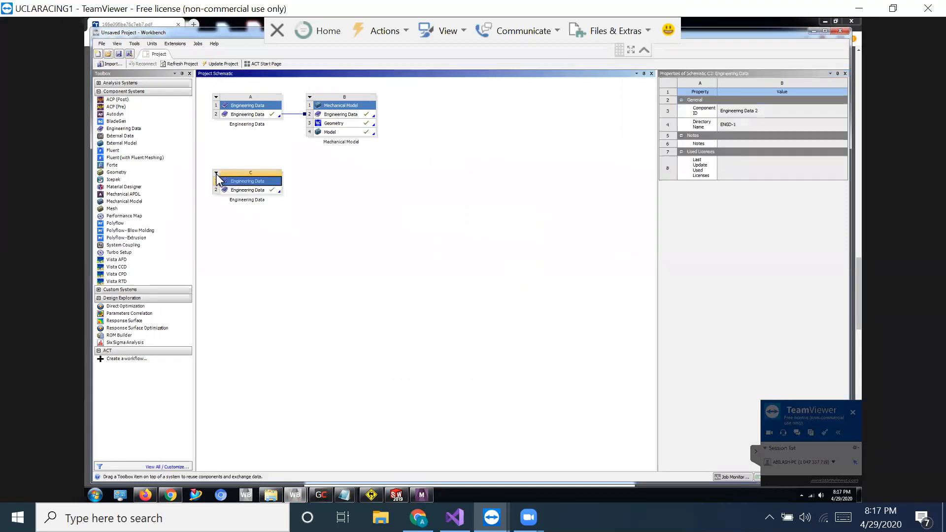
Delete Engineering Data system C and confirm the removal.
{"action": "left_click", "coordinate": [232, 231]}
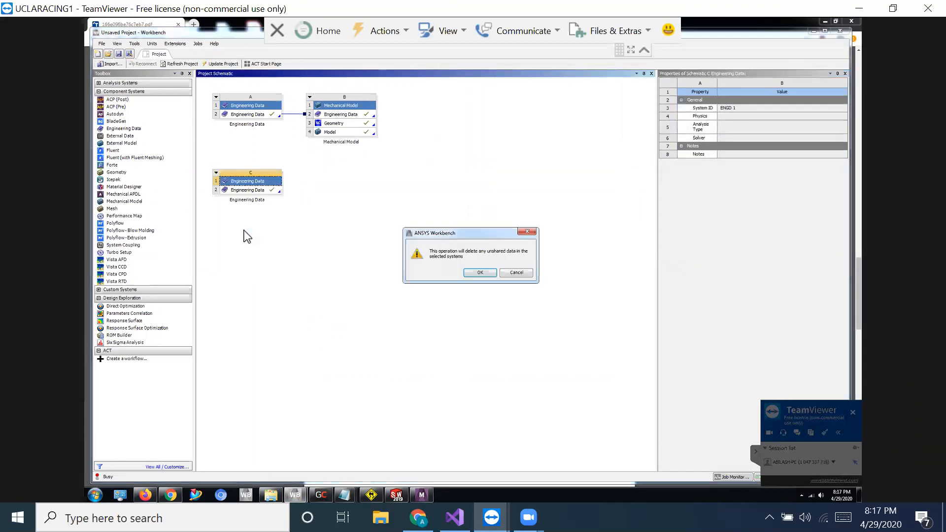
{"action": "left_click", "coordinate": [481, 273]}
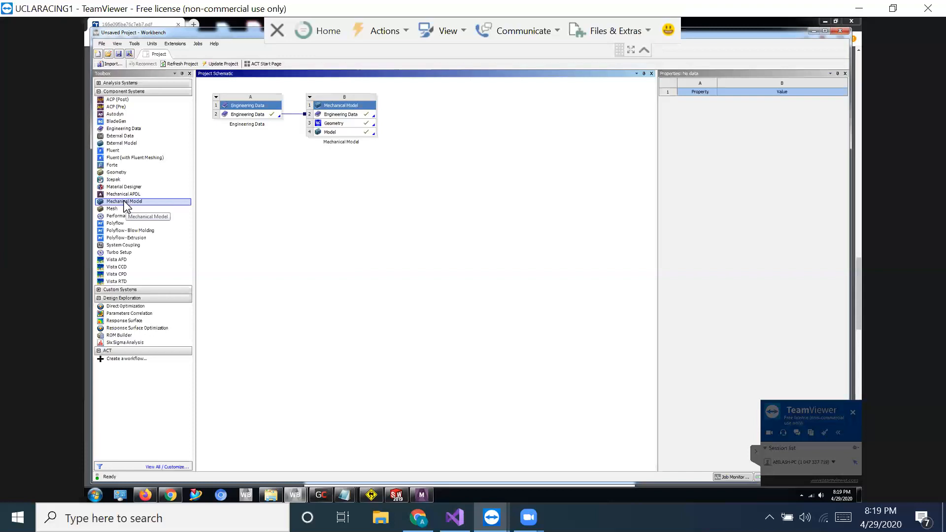
Drop a new Mechanical Model system onto cell A2 so it shares system A's Engineering Data.
{"action": "left_click_drag", "start_coordinate": [124, 204], "coordinate": [332, 156]}
{"action": "left_click_drag", "start_coordinate": [331, 156], "coordinate": [260, 117]}
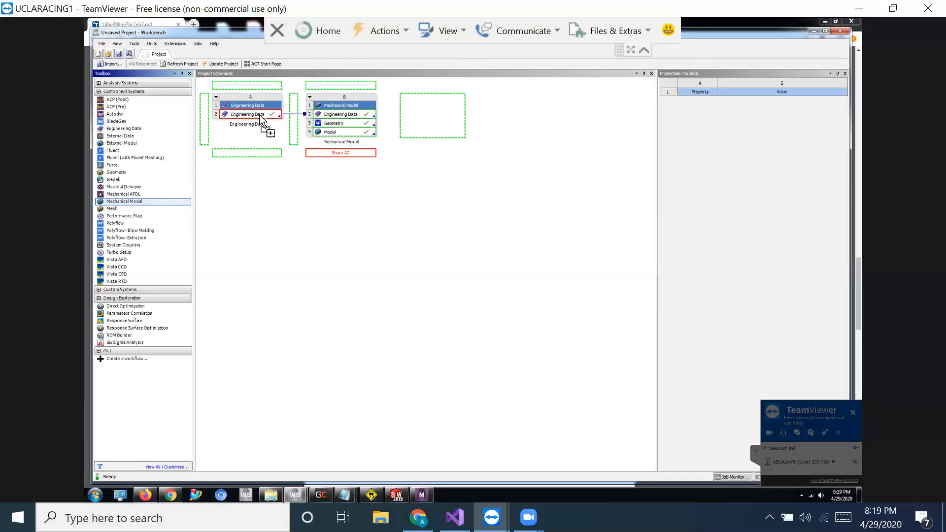
{"action": "left_click_drag", "start_coordinate": [261, 120], "coordinate": [261, 119]}
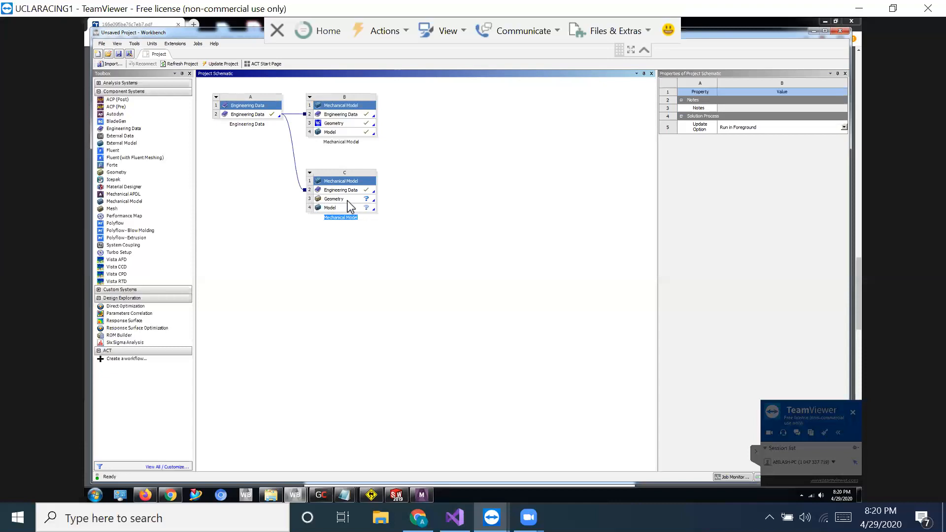
Import Flat Panel.SLDPRT as the geometry of Mechanical Model system C.
{"action": "right_click", "coordinate": [348, 200]}
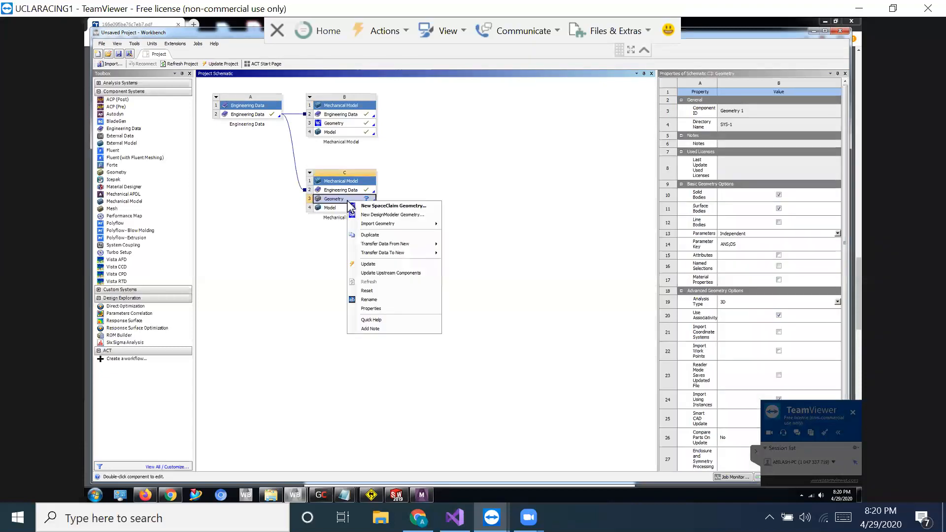
{"action": "mouse_move", "coordinate": [377, 227]}
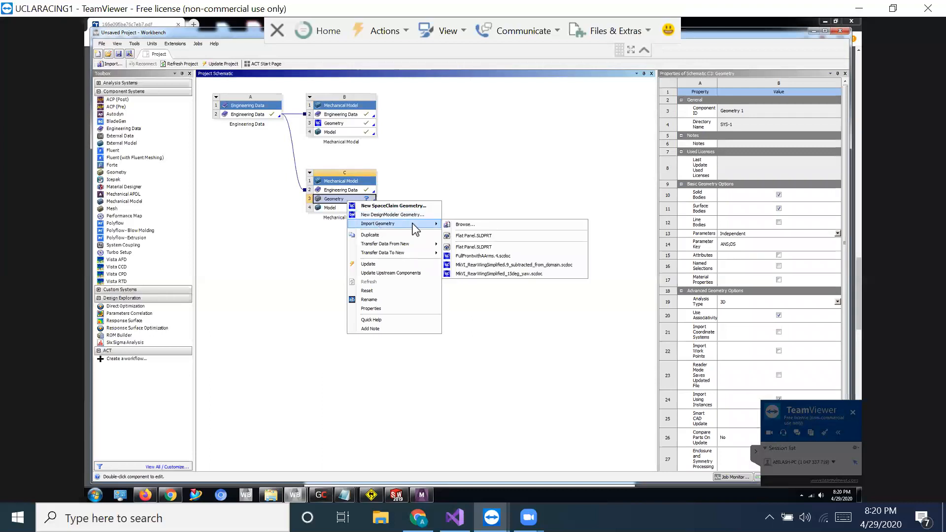
{"action": "left_click", "coordinate": [459, 225]}
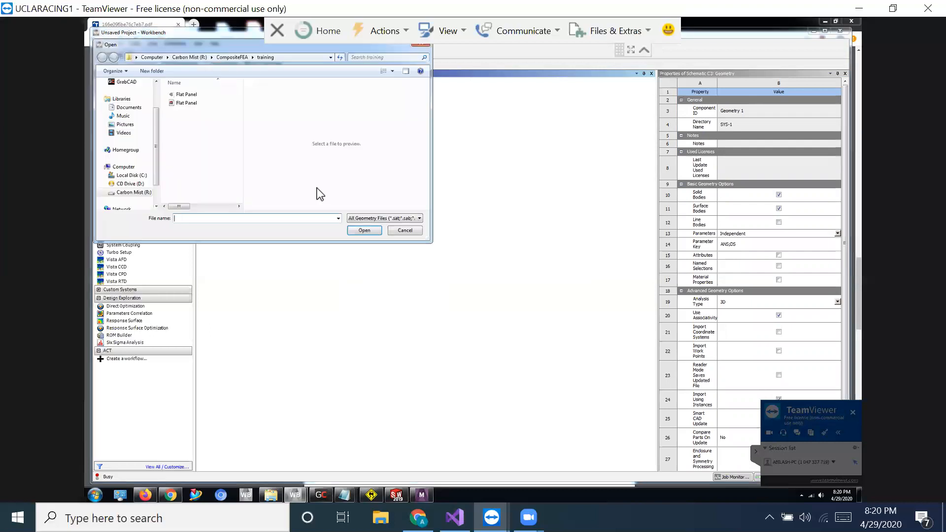
{"action": "left_click", "coordinate": [194, 95]}
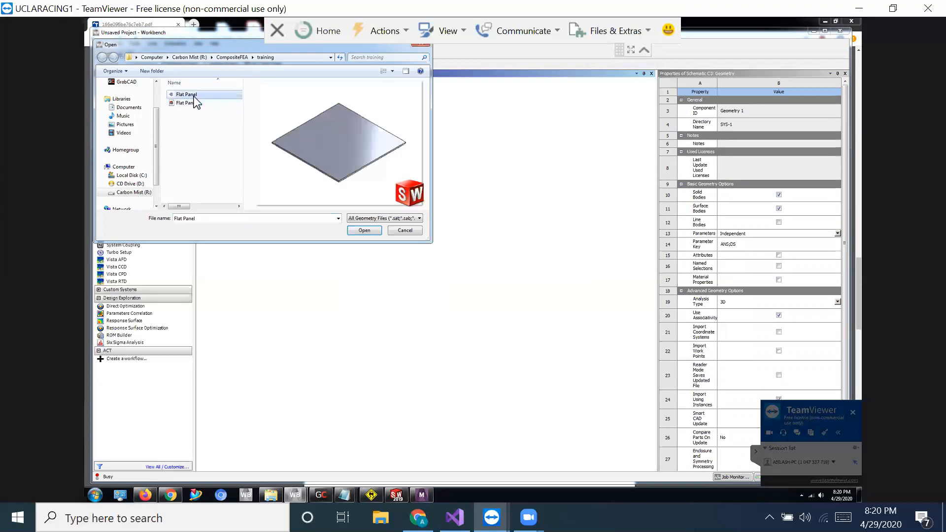
{"action": "left_click", "coordinate": [364, 230]}
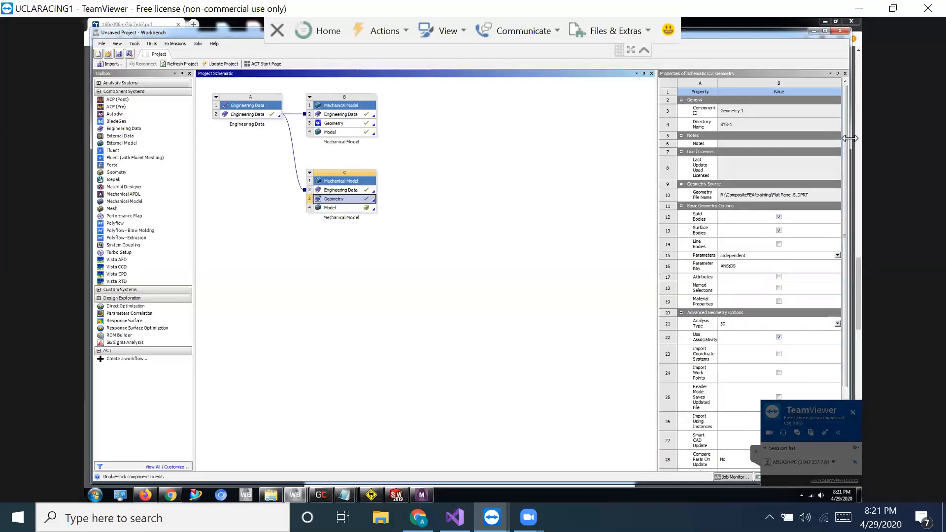
Bring the TeamViewer remote session with the Workbench schematic back in front.
{"action": "mouse_move", "coordinate": [529, 516]}
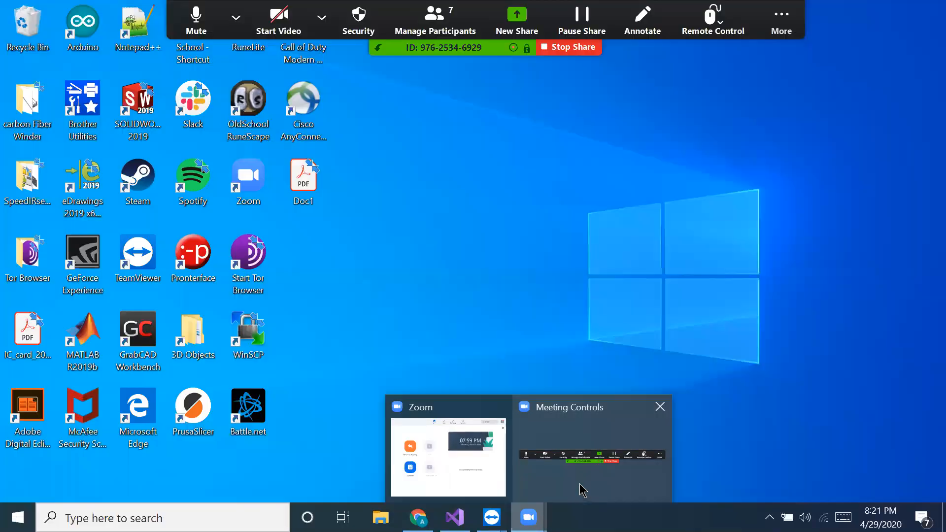
{"action": "left_click", "coordinate": [575, 484]}
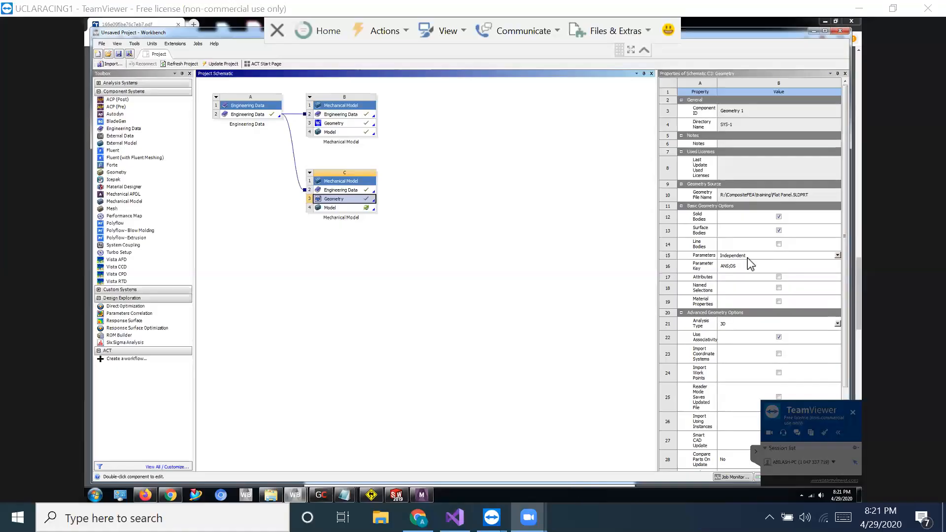
{"action": "mouse_move", "coordinate": [491, 517]}
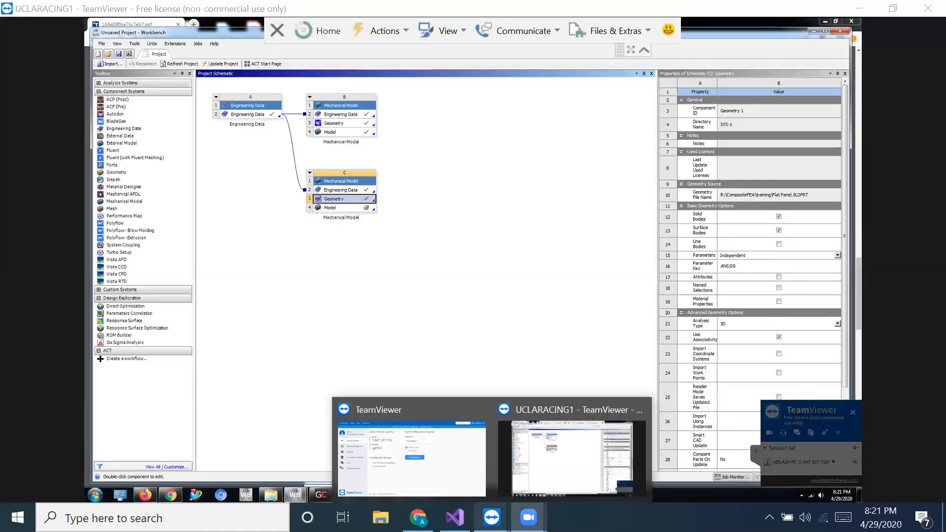
{"action": "left_click", "coordinate": [571, 458]}
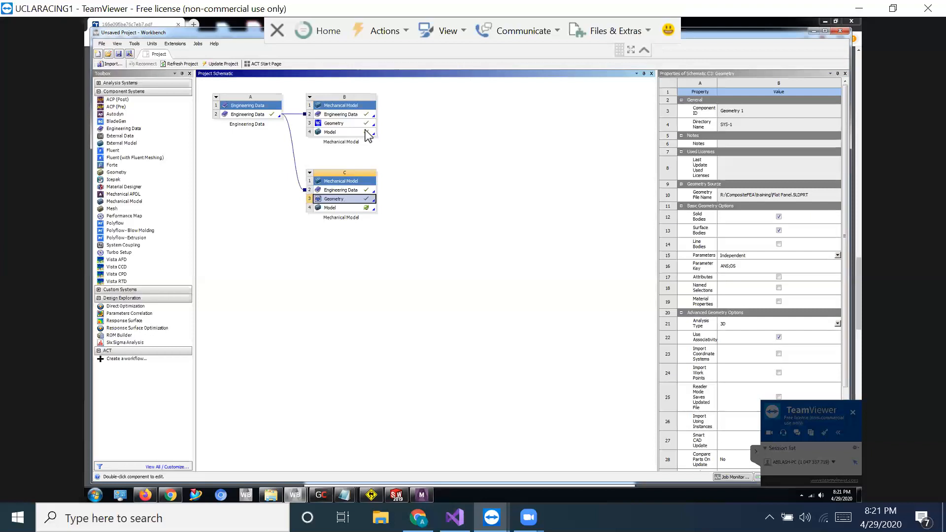
Open system C's Flat Panel geometry for editing in SpaceClaim.
{"action": "right_click", "coordinate": [338, 198]}
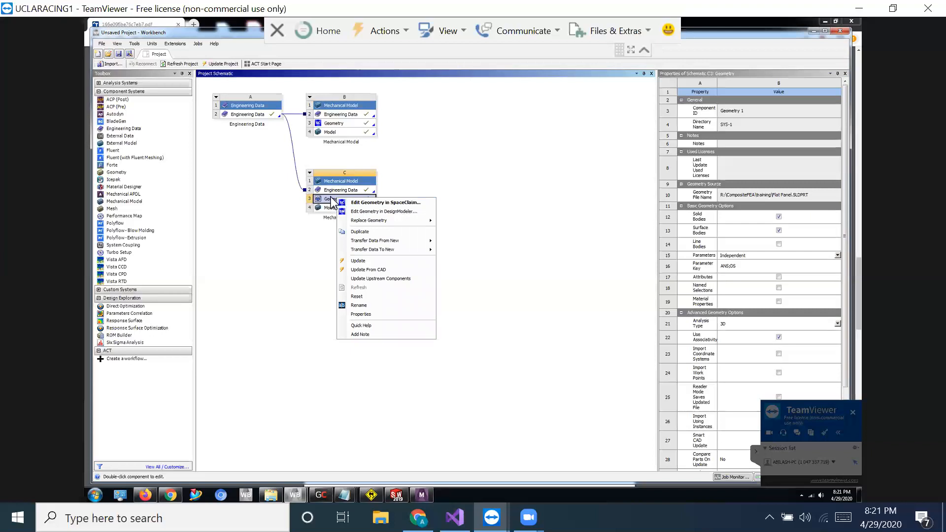
{"action": "left_click", "coordinate": [370, 202]}
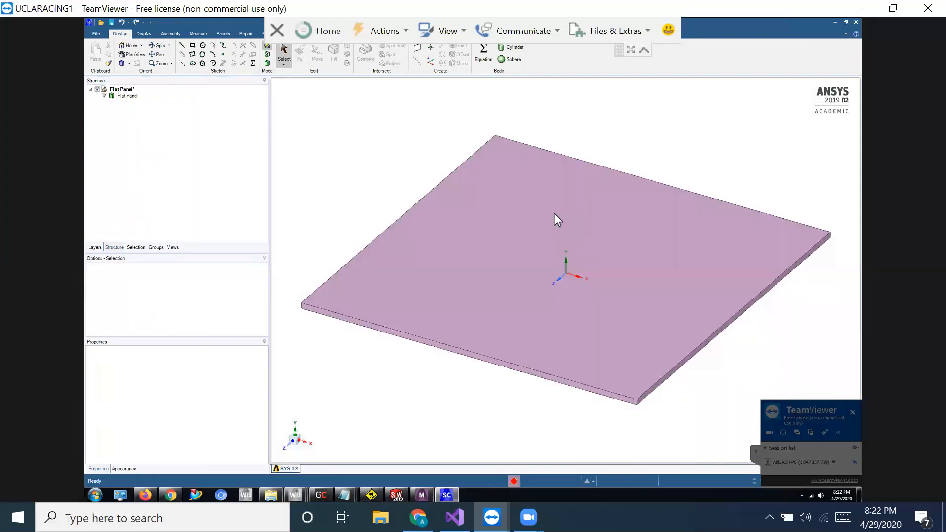
Select the plate's top face and copy-paste it as a separate Surface body.
{"action": "left_click", "coordinate": [543, 204]}
{"action": "left_click", "coordinate": [344, 234]}
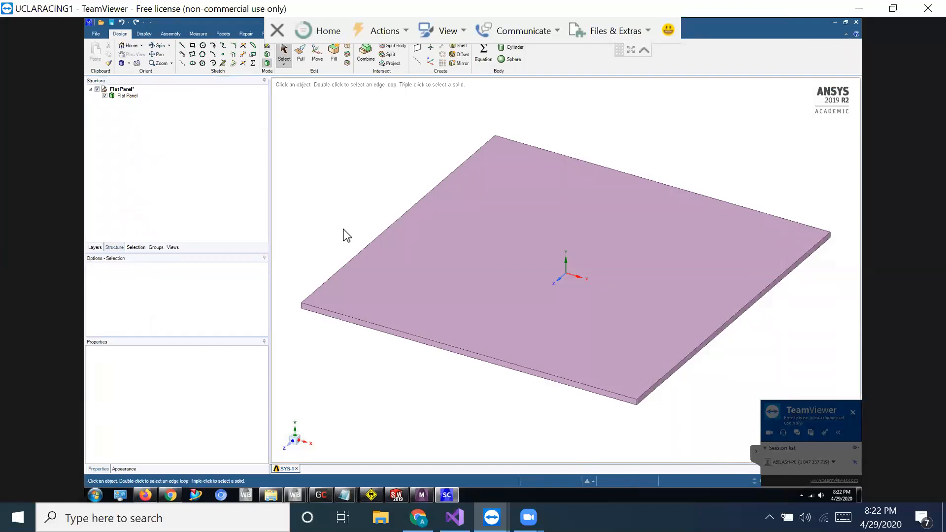
{"action": "left_click", "coordinate": [421, 247]}
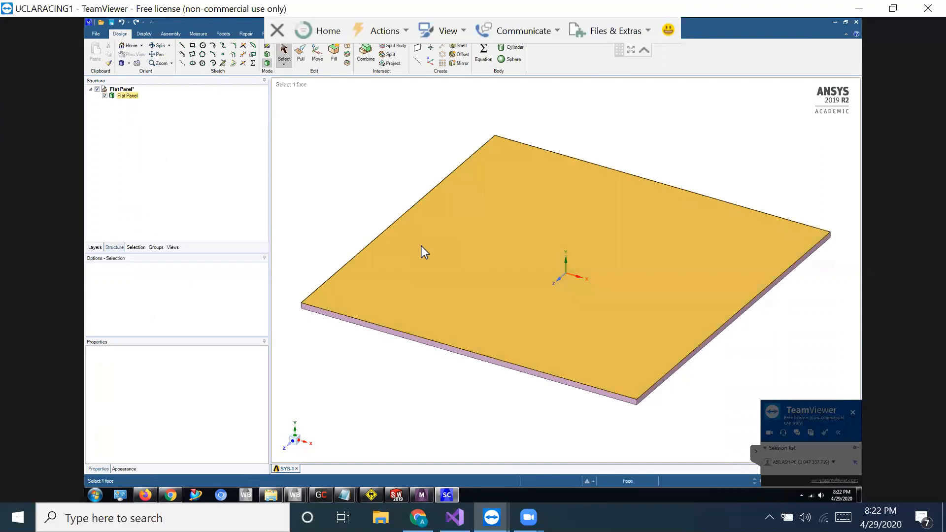
{"action": "left_click", "coordinate": [359, 207]}
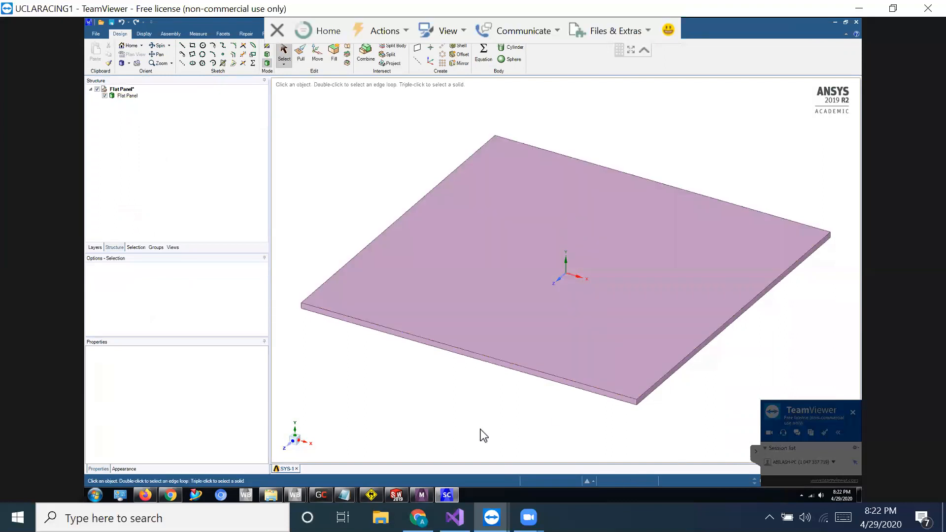
{"action": "left_click", "coordinate": [641, 400]}
{"action": "left_click", "coordinate": [533, 238]}
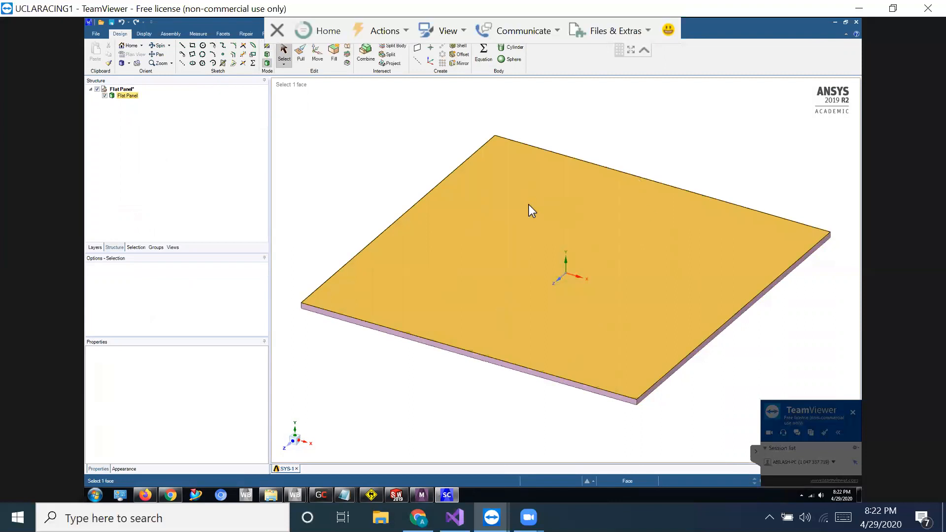
{"action": "left_click", "coordinate": [335, 228]}
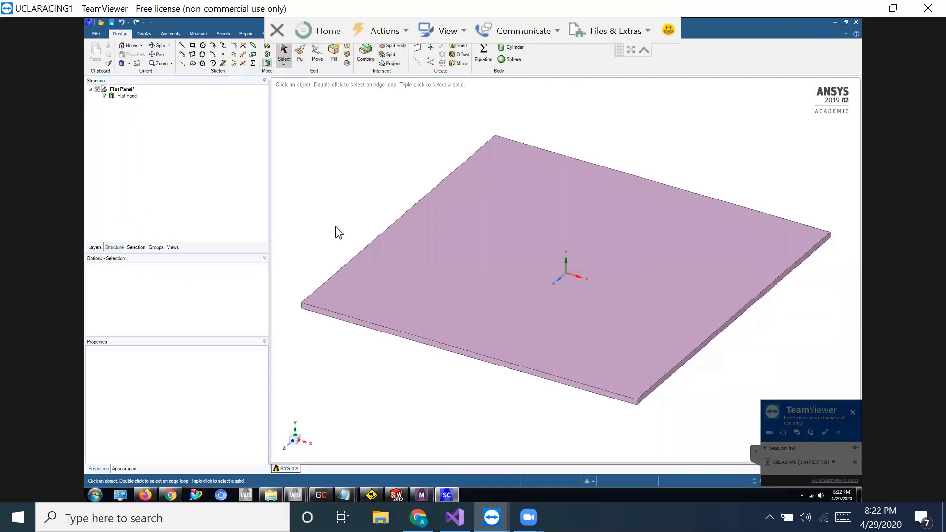
{"action": "left_click", "coordinate": [512, 309]}
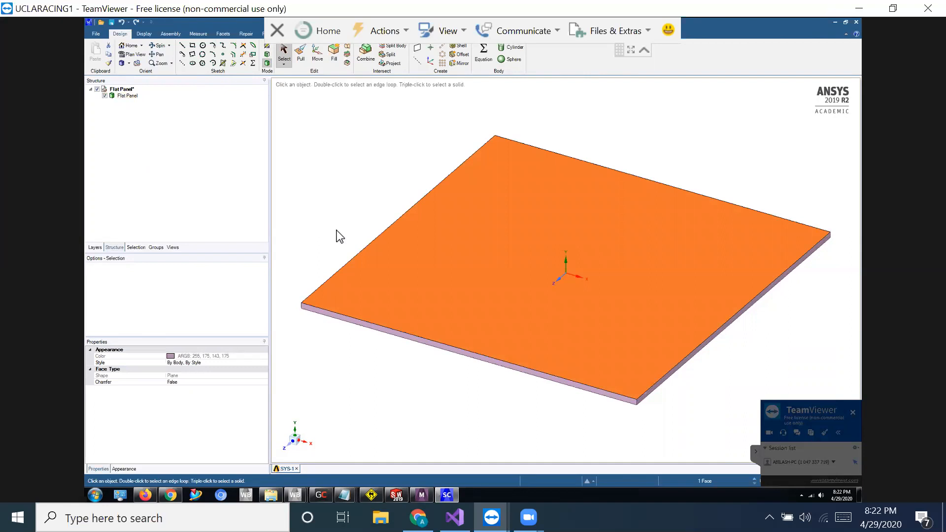
{"action": "key", "text": "ctrl+c"}
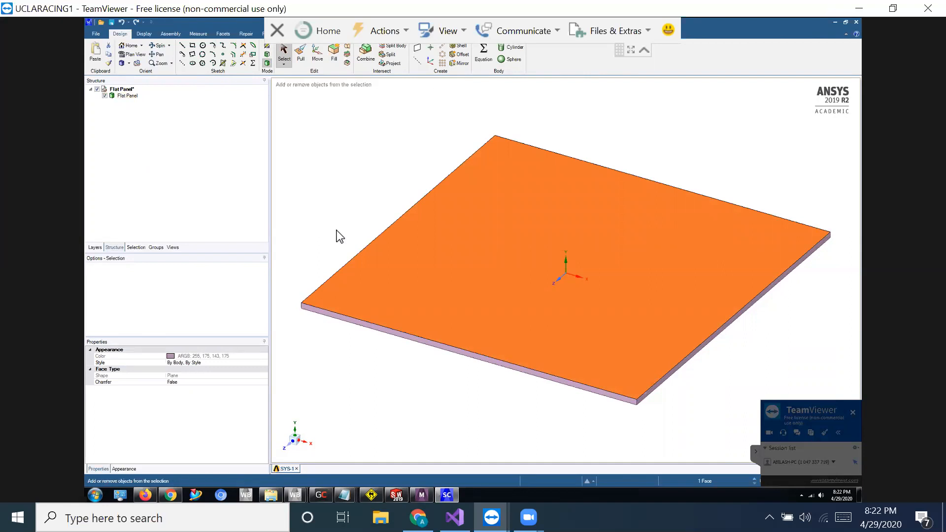
{"action": "key", "text": "ctrl+v"}
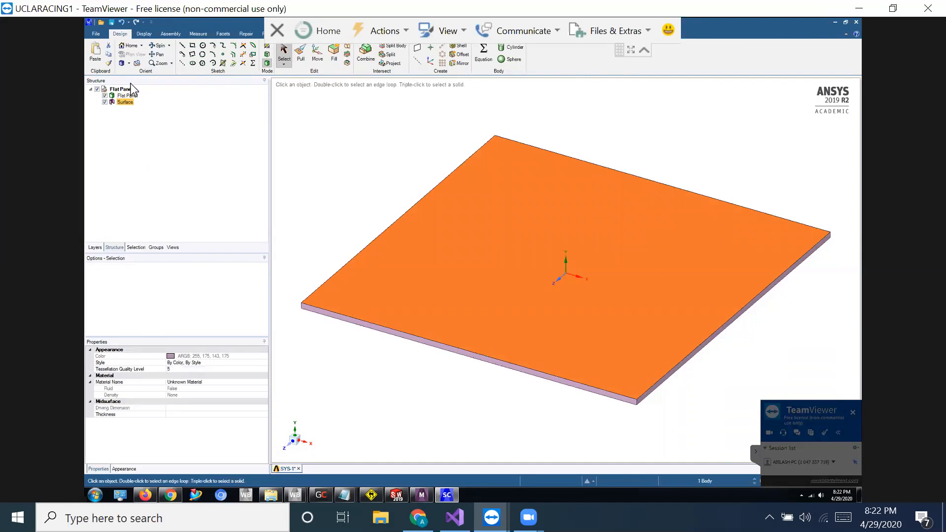
Delete the Flat Panel solid body from the Structure tree, keeping only the Surface body.
{"action": "left_click", "coordinate": [112, 96], "text": "ctrl"}
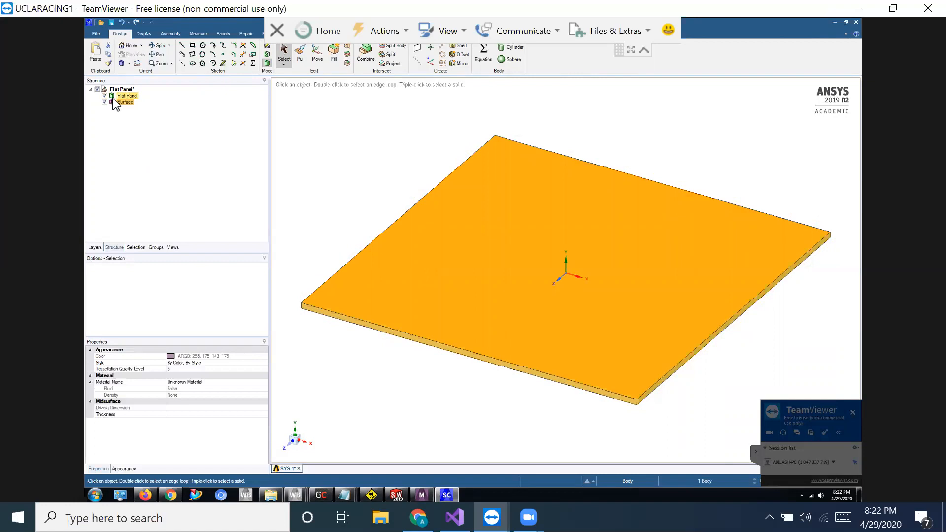
{"action": "left_click", "coordinate": [116, 107]}
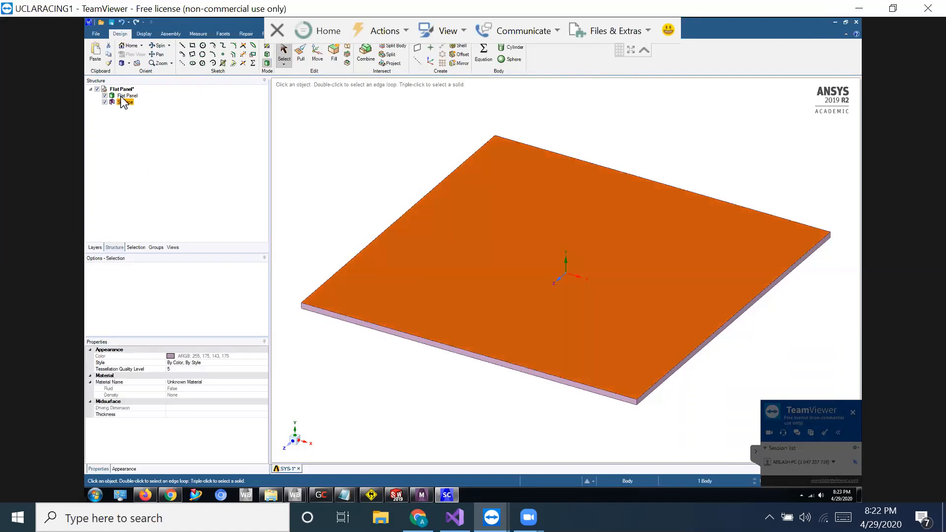
{"action": "right_click", "coordinate": [122, 95]}
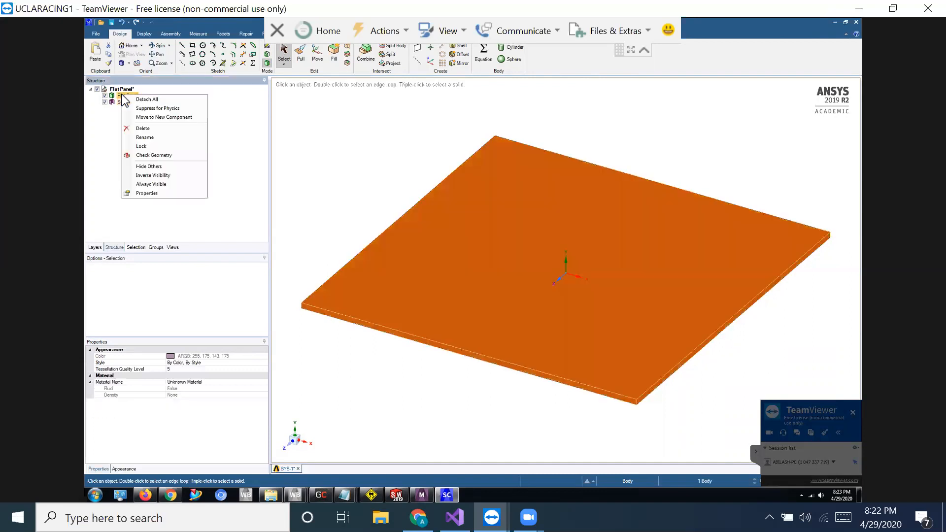
{"action": "left_click", "coordinate": [142, 129]}
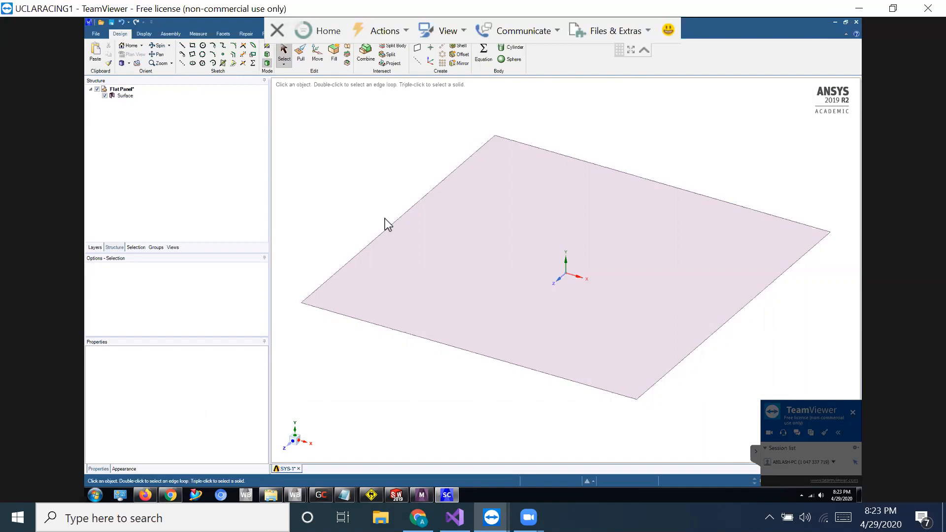
{"action": "left_click", "coordinate": [468, 317]}
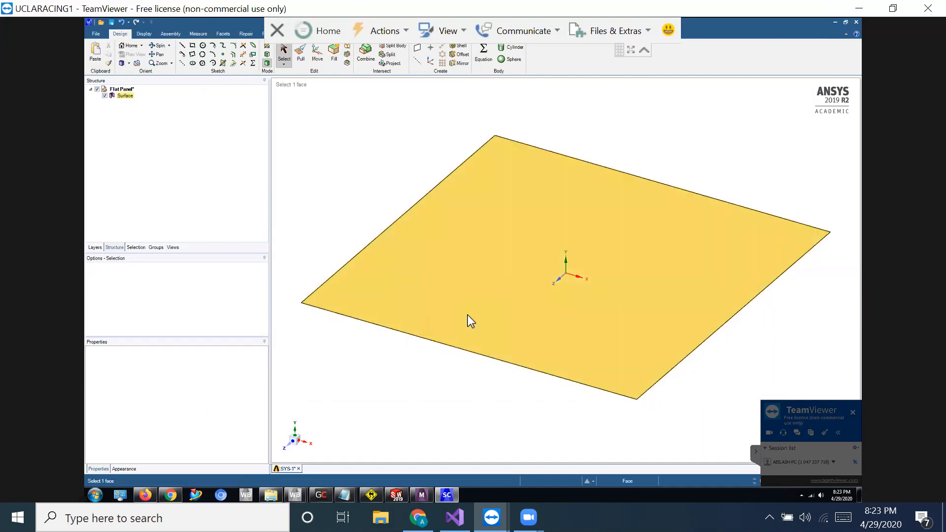
{"action": "left_click", "coordinate": [401, 162]}
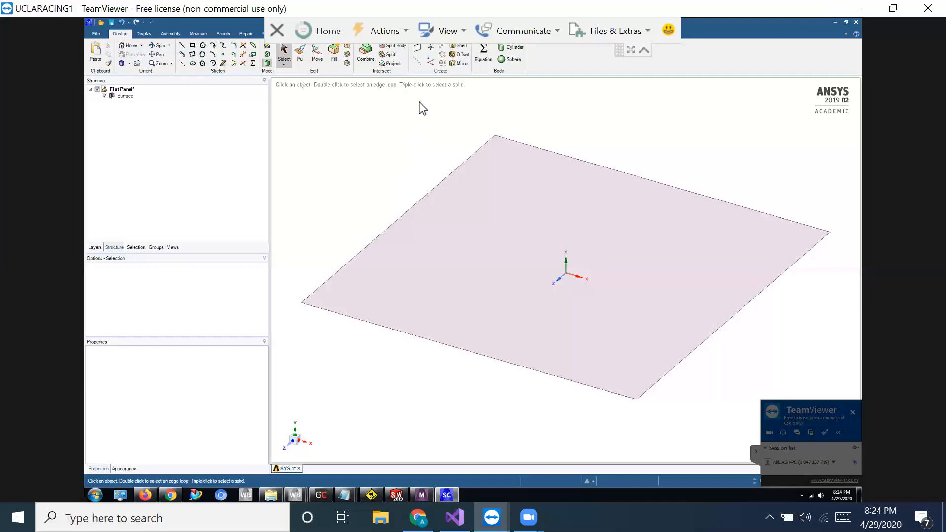
Split the square Surface panel face with a split line placed at 20 percent along an edge.
{"action": "left_click", "coordinate": [392, 57]}
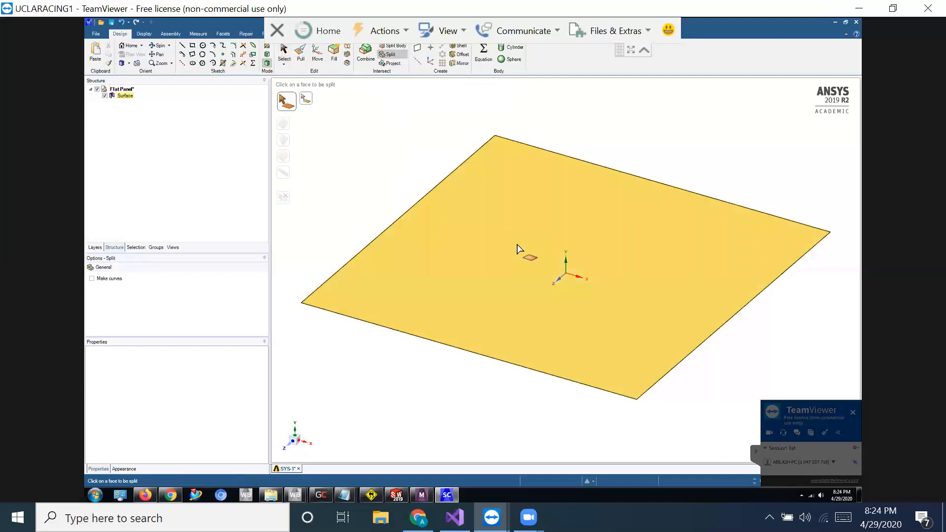
{"action": "left_click", "coordinate": [517, 245]}
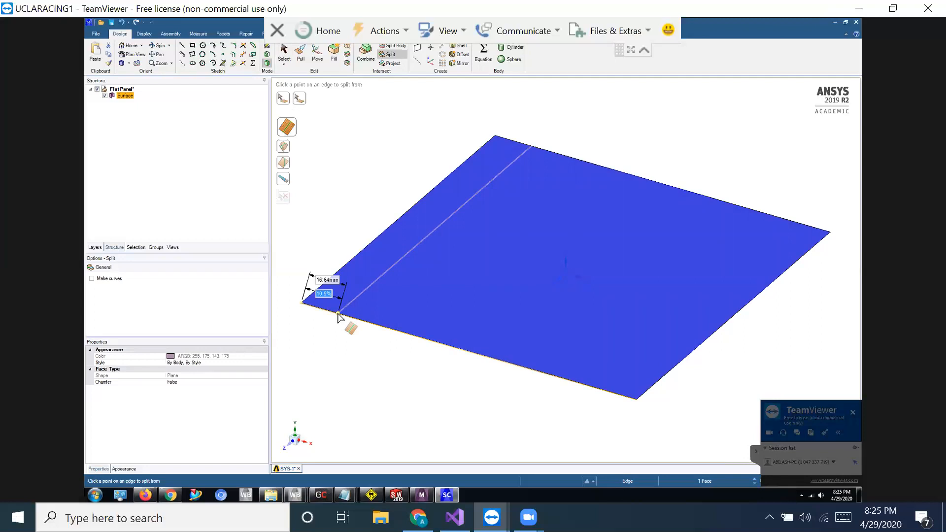
{"action": "left_click", "coordinate": [338, 318]}
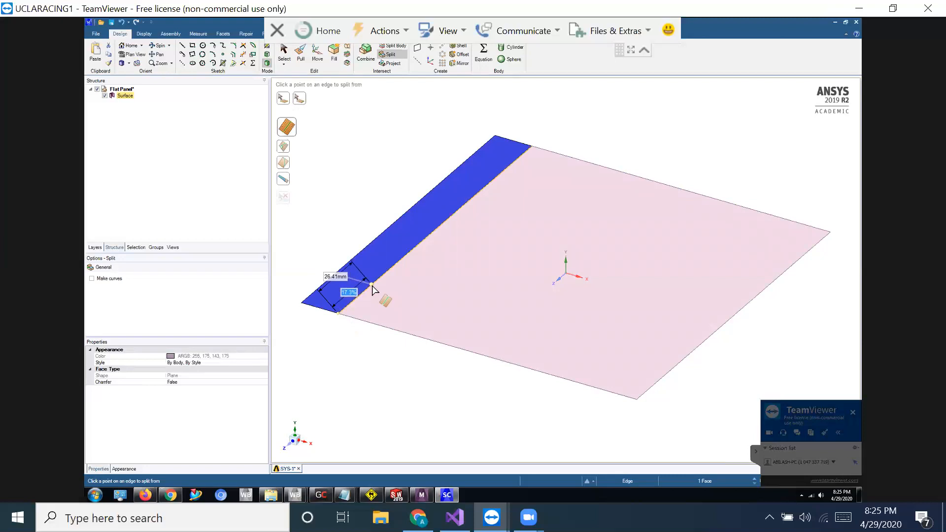
{"action": "type", "text": "20"}
{"action": "key", "text": "Return"}
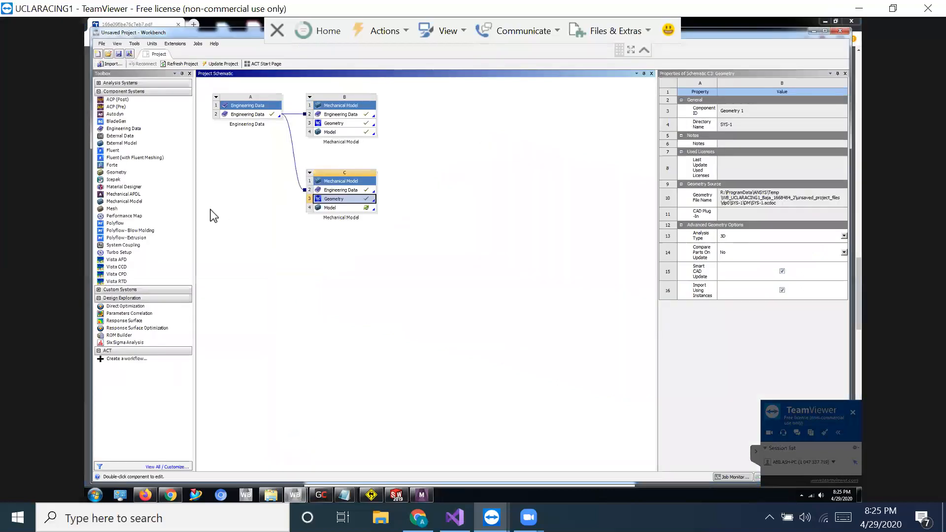
Update the project so system C references the edited SpaceClaim geometry.
{"action": "left_click", "coordinate": [229, 66]}
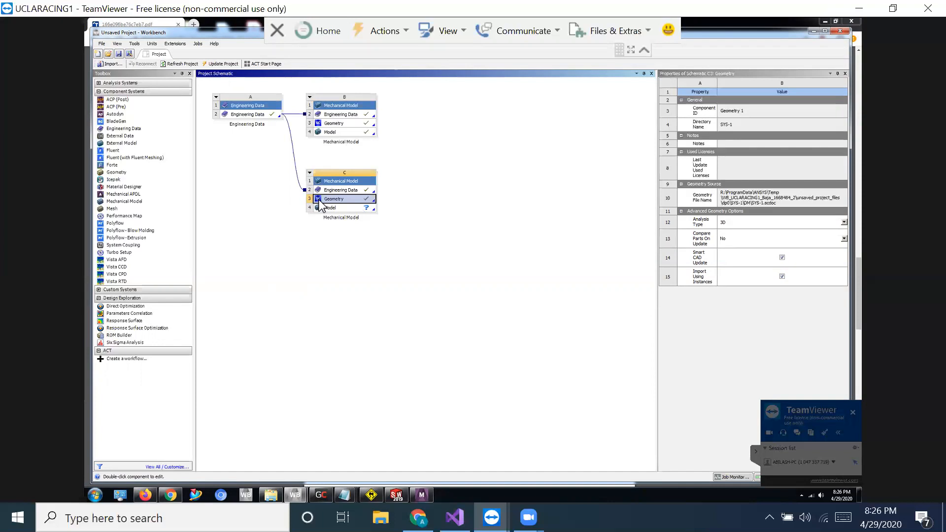
Open system B's model in Mechanical and select the SYS\Surface body to view its details.
{"action": "double_click", "coordinate": [345, 133]}
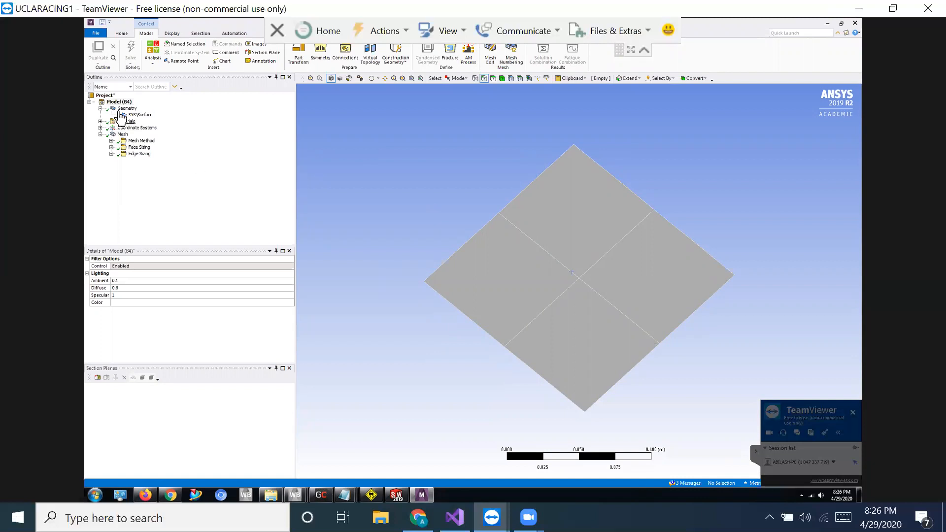
{"action": "left_click", "coordinate": [134, 116]}
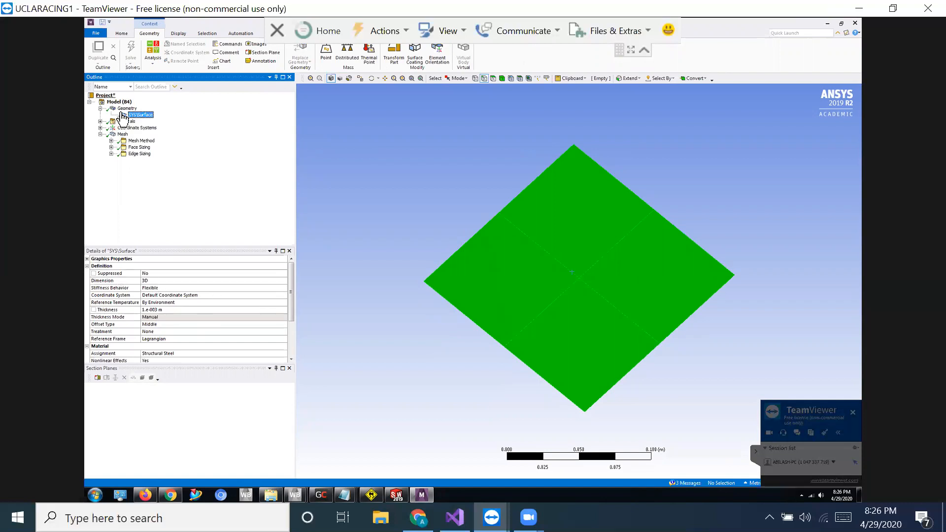
{"action": "left_click", "coordinate": [127, 108]}
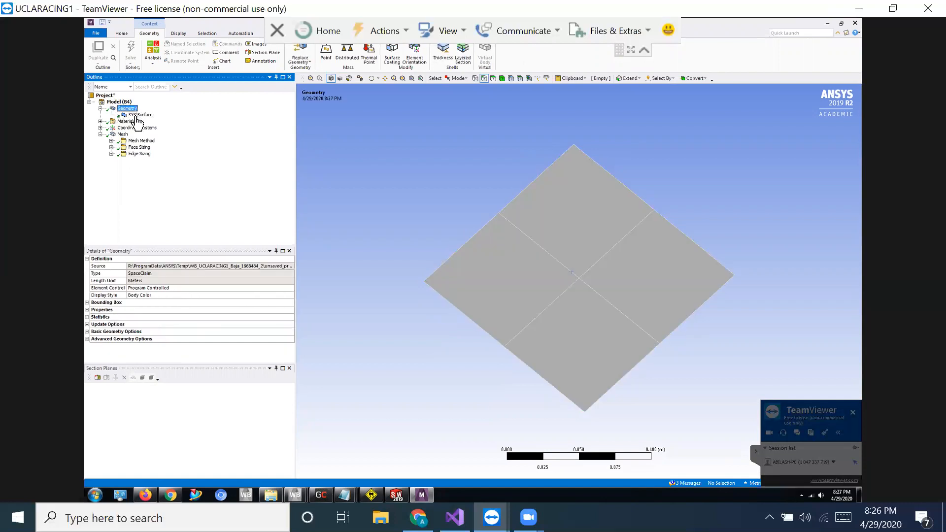
{"action": "left_click", "coordinate": [139, 115]}
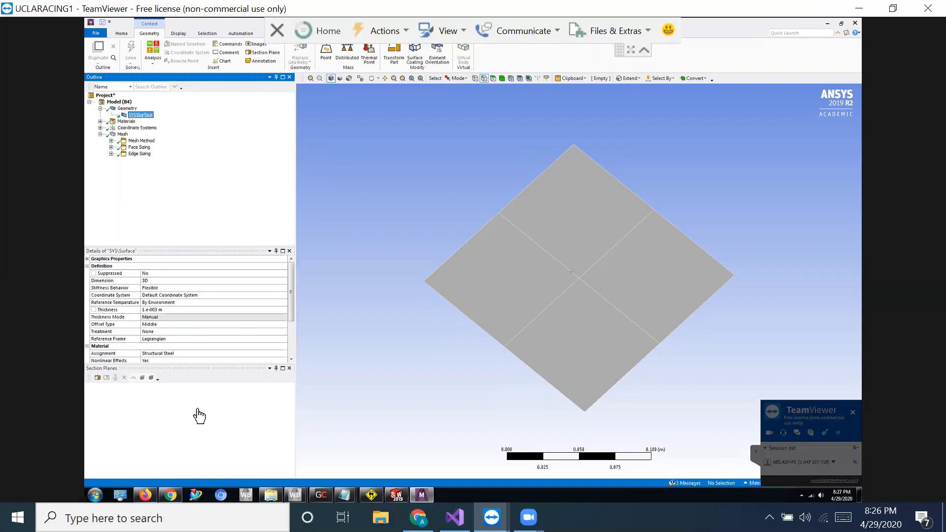
{"action": "left_click", "coordinate": [175, 317]}
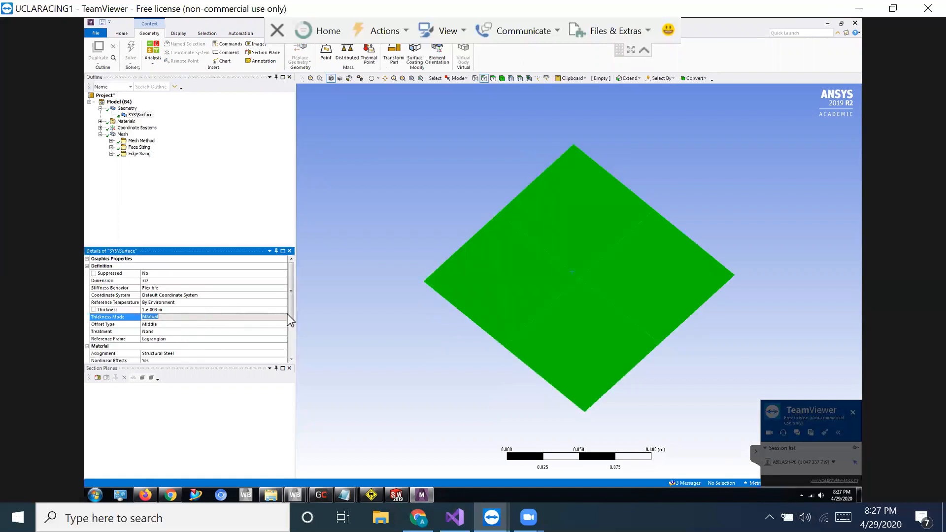
{"action": "left_click_drag", "start_coordinate": [293, 320], "coordinate": [290, 277]}
{"action": "left_click", "coordinate": [88, 259]}
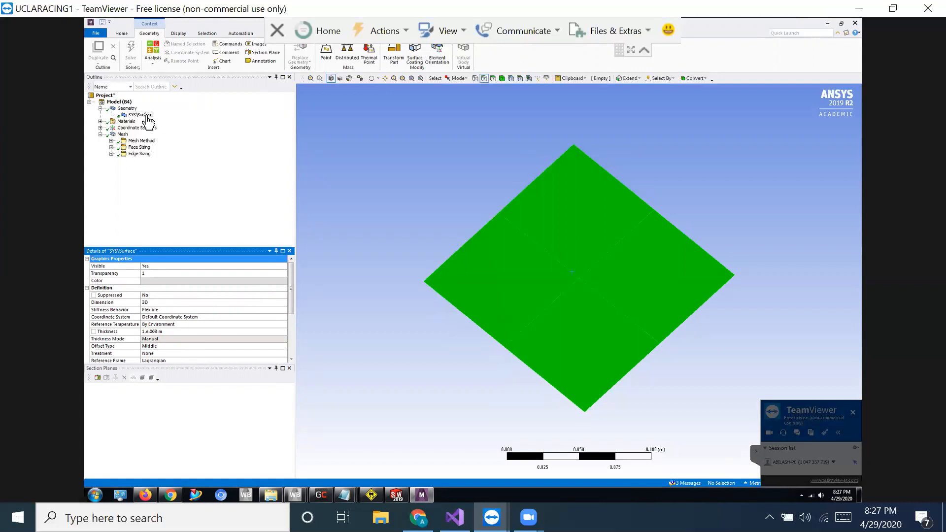
{"action": "left_click", "coordinate": [143, 114]}
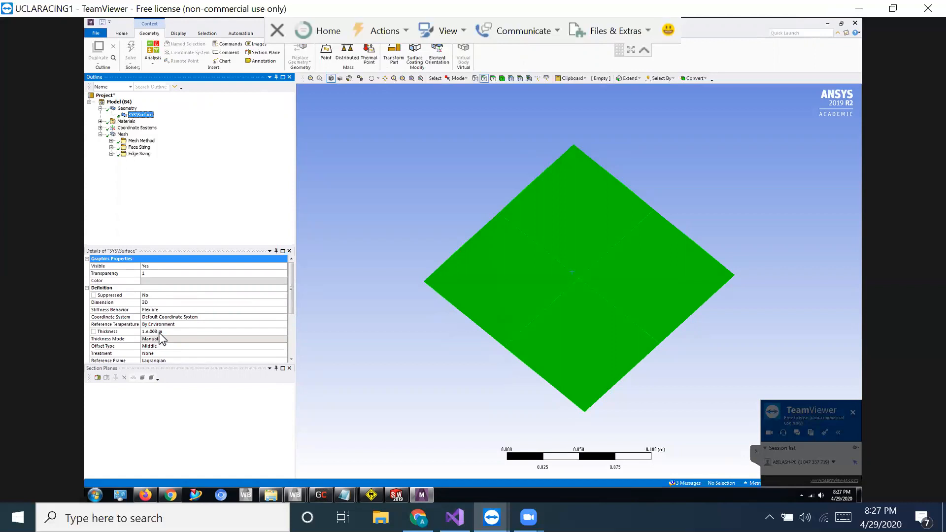
Set the SYS\Surface shell thickness to 0.001 m, shown as 1.e-003 m.
{"action": "left_click", "coordinate": [161, 332]}
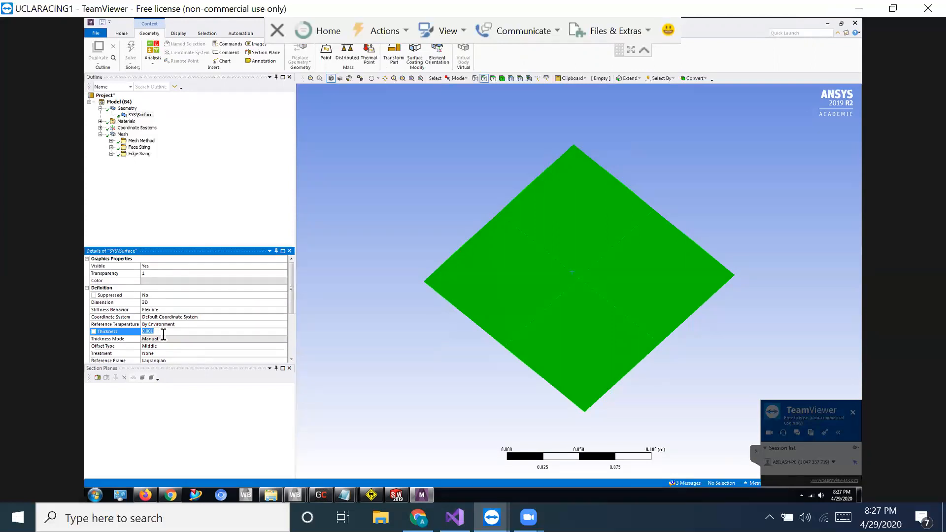
{"action": "left_click", "coordinate": [748, 484]}
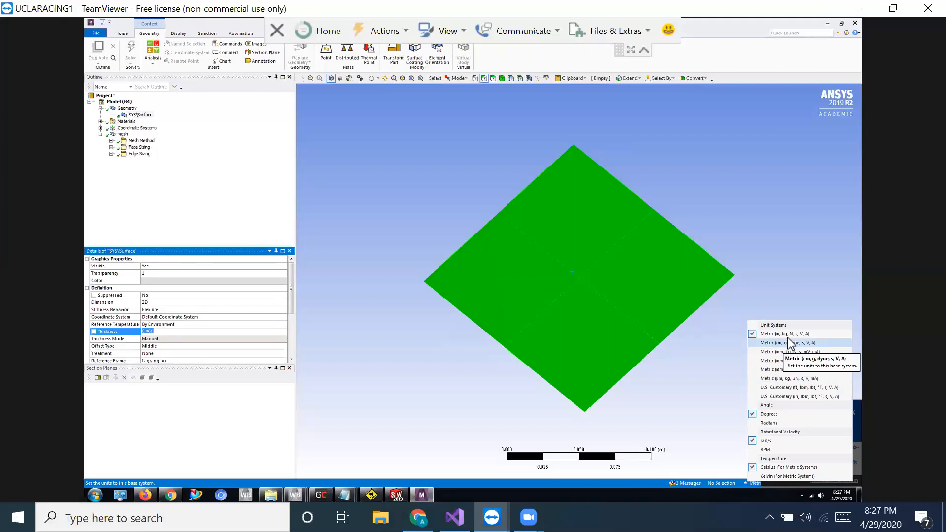
{"action": "left_click", "coordinate": [428, 280]}
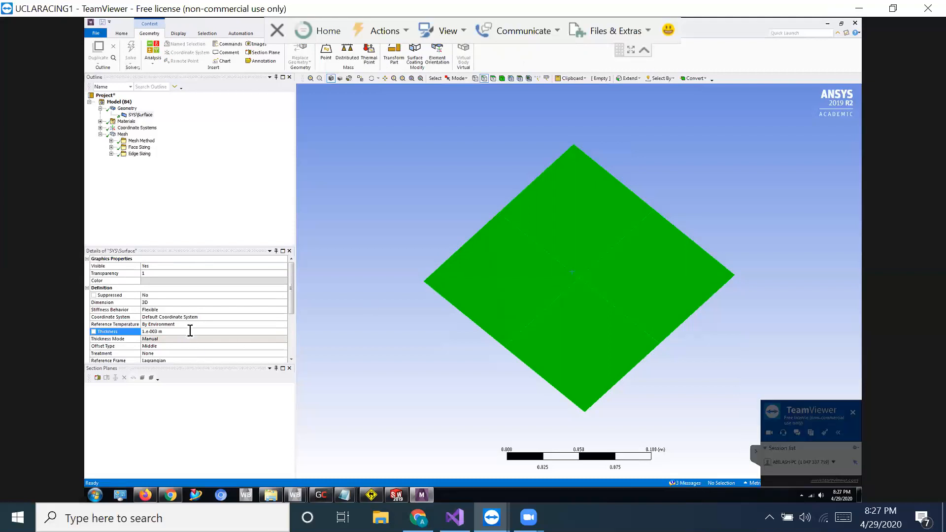
{"action": "left_click", "coordinate": [191, 330]}
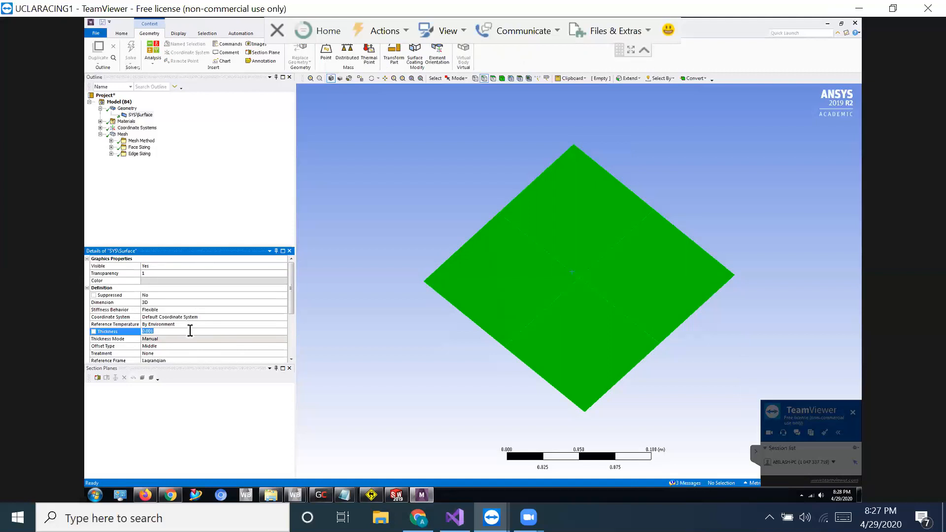
{"action": "type", "text": "0"}
{"action": "key", "text": "Return"}
Minimize the browser and assign Epoxy Carbon Woven (395 GPa) Prepreg as the surface's material.
{"action": "scroll", "coordinate": [294, 317], "scroll_direction": "down", "scroll_amount": 3}
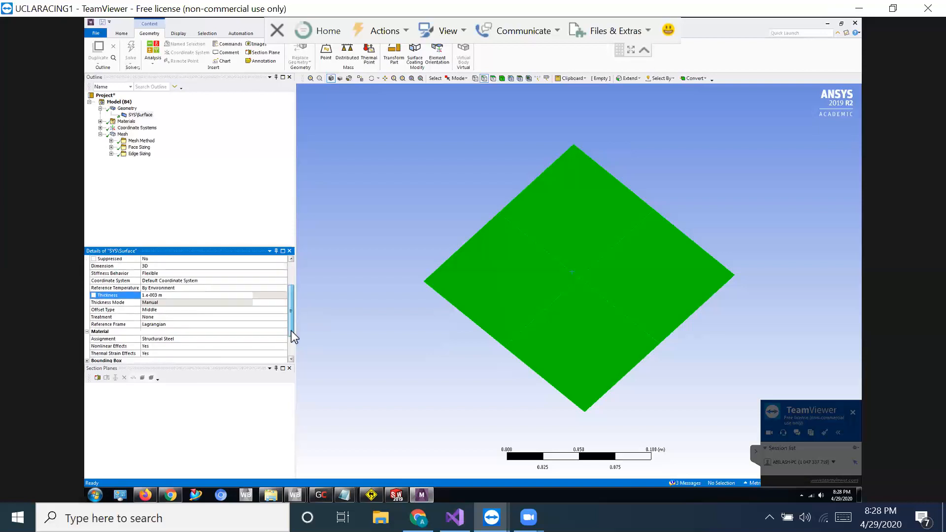
{"action": "scroll", "coordinate": [290, 352], "scroll_direction": "down", "scroll_amount": 1}
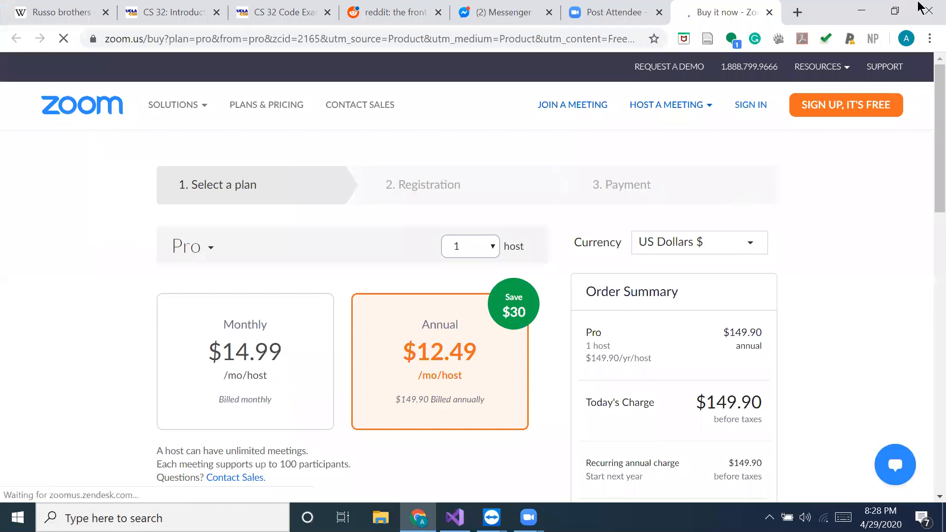
{"action": "left_click", "coordinate": [872, 14]}
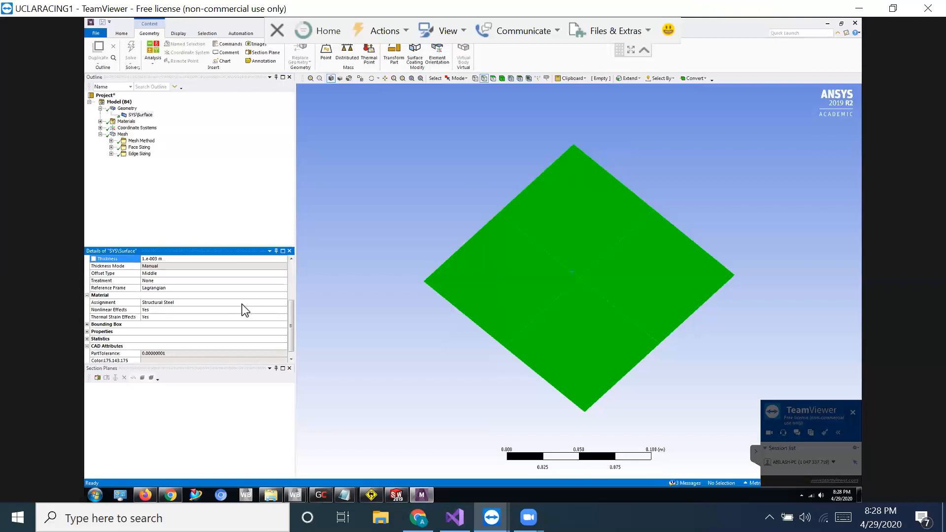
{"action": "left_click", "coordinate": [284, 302]}
{"action": "left_click", "coordinate": [284, 302]}
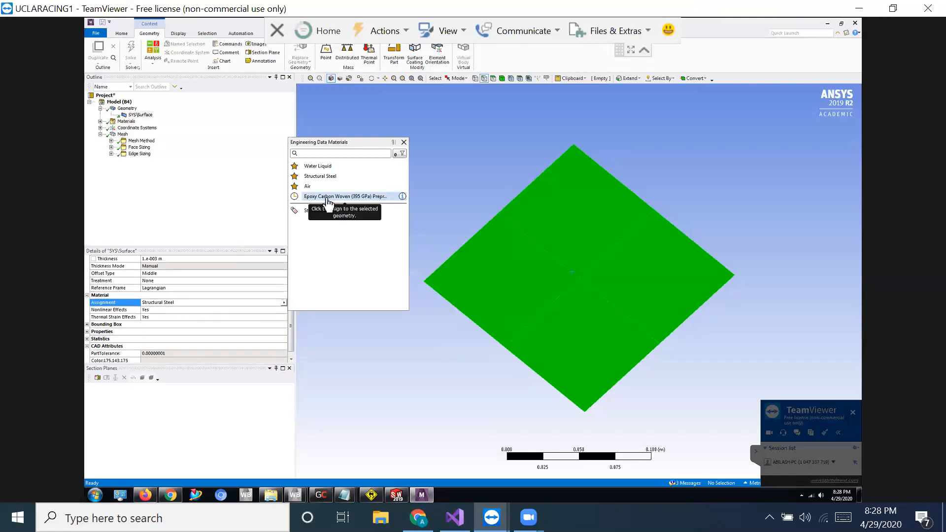
{"action": "left_click", "coordinate": [328, 198]}
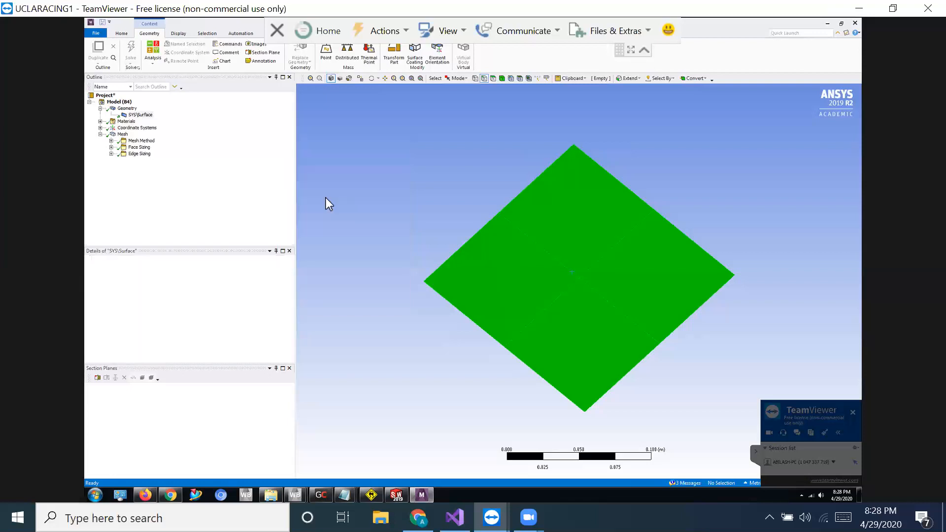
{"action": "left_click_drag", "start_coordinate": [291, 298], "coordinate": [292, 349]}
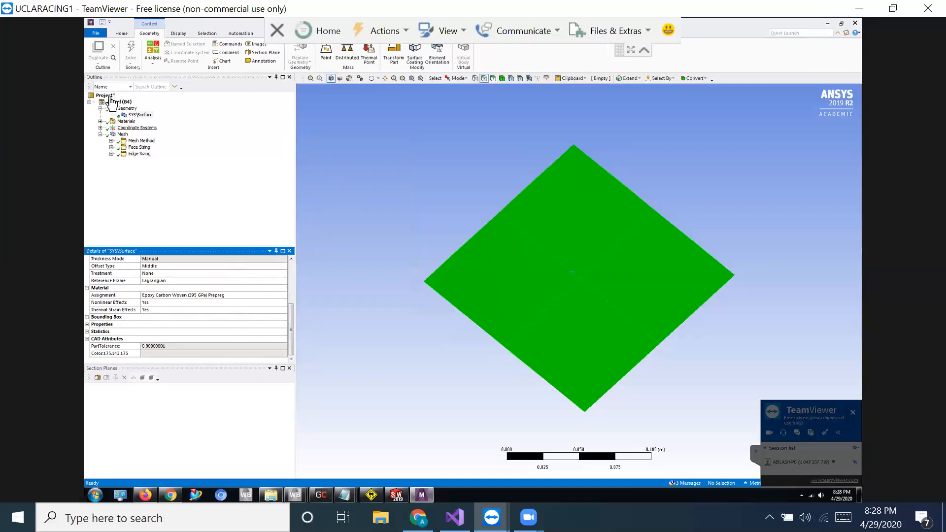
Show the Mesh settings and suppress the Face Sizing control.
{"action": "left_click", "coordinate": [137, 185]}
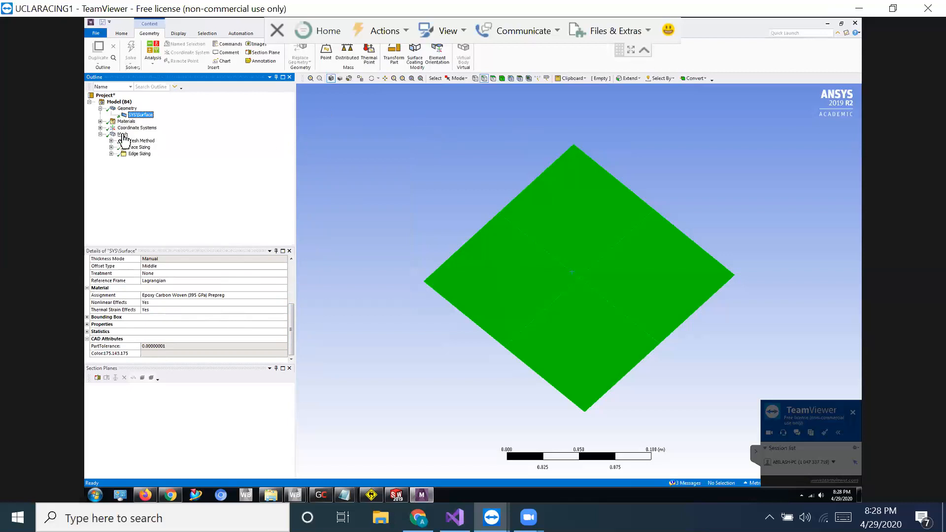
{"action": "left_click", "coordinate": [123, 134]}
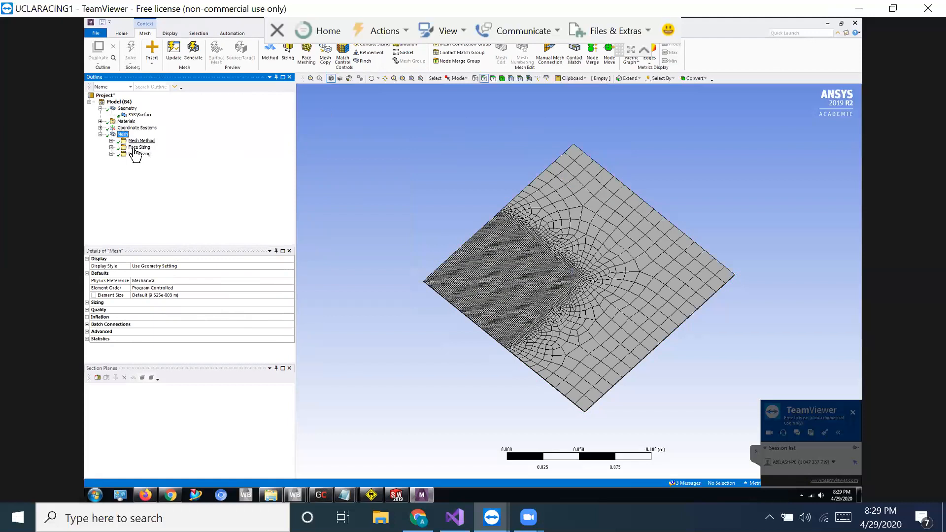
{"action": "right_click", "coordinate": [137, 147]}
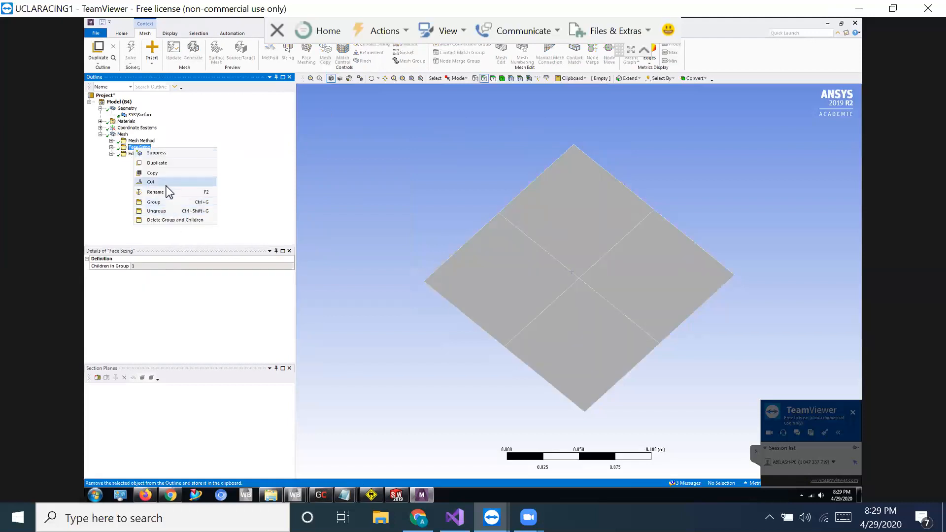
{"action": "left_click", "coordinate": [156, 152]}
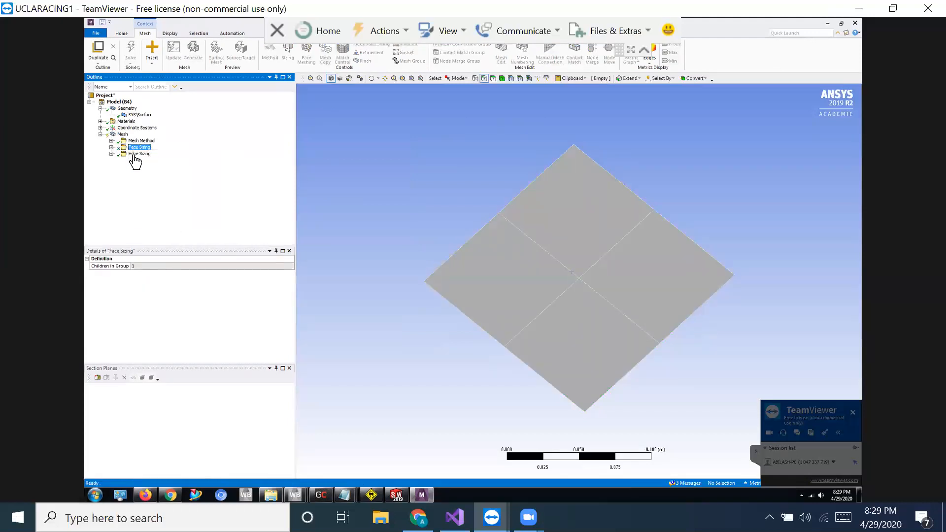
{"action": "right_click", "coordinate": [136, 148]}
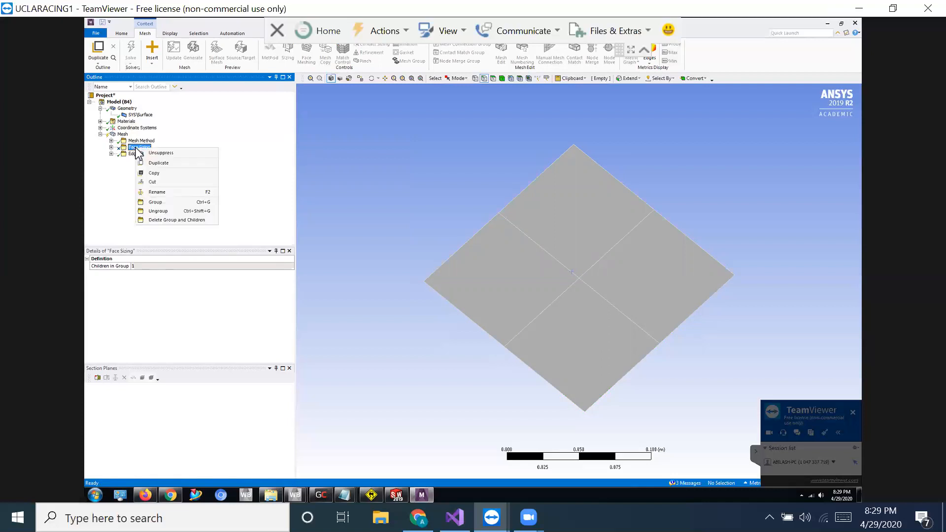
{"action": "left_click", "coordinate": [131, 160]}
Delete the Edge Sizing, Face Sizing and Mesh Method controls, confirming each deletion.
{"action": "left_click", "coordinate": [133, 154]}
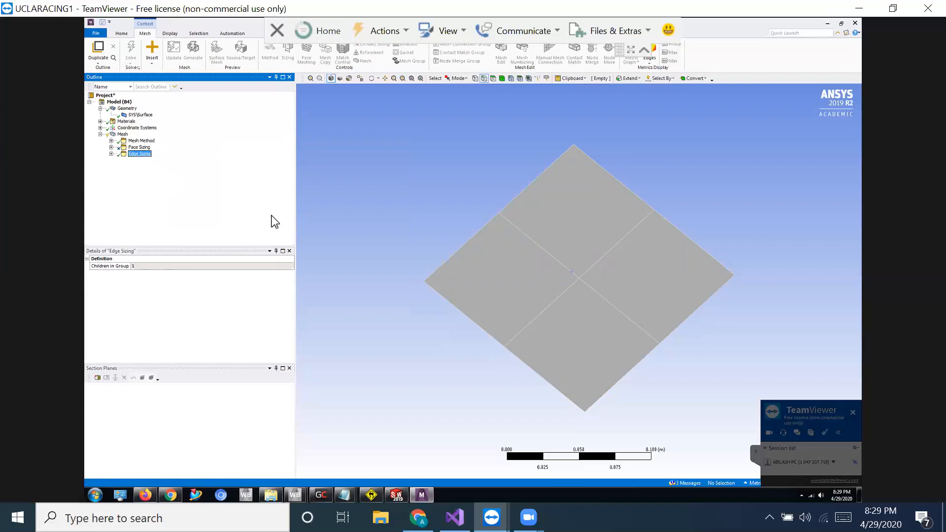
{"action": "key", "text": "Delete"}
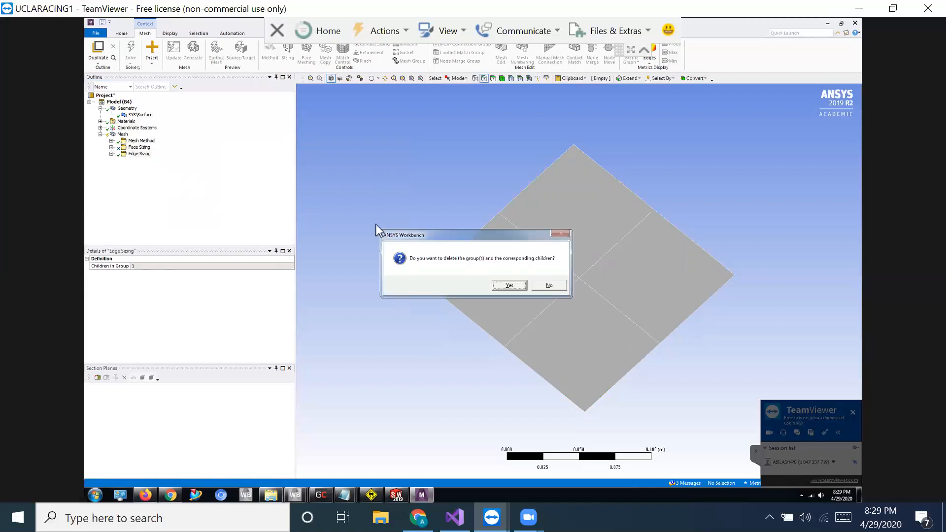
{"action": "left_click", "coordinate": [503, 285]}
{"action": "left_click", "coordinate": [135, 149]}
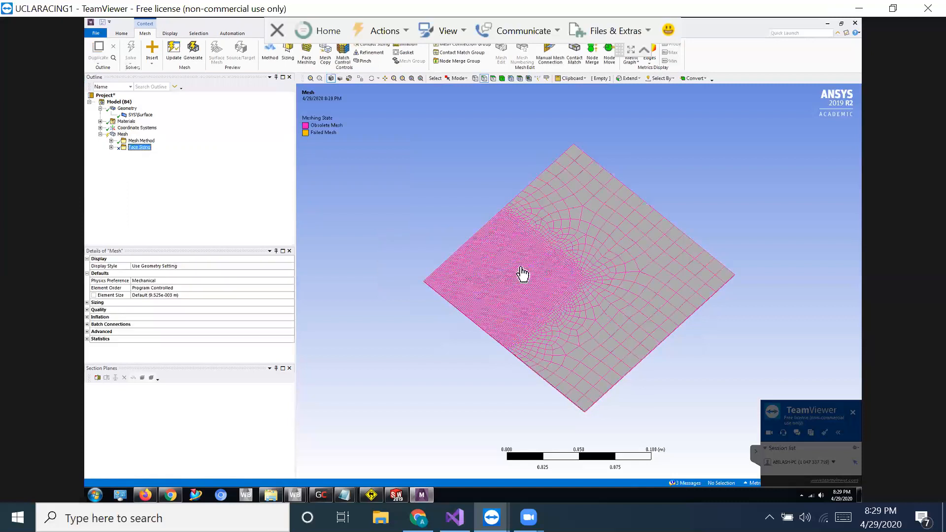
{"action": "key", "text": "Delete"}
{"action": "left_click", "coordinate": [503, 285]}
{"action": "left_click", "coordinate": [134, 142]}
{"action": "key", "text": "Delete"}
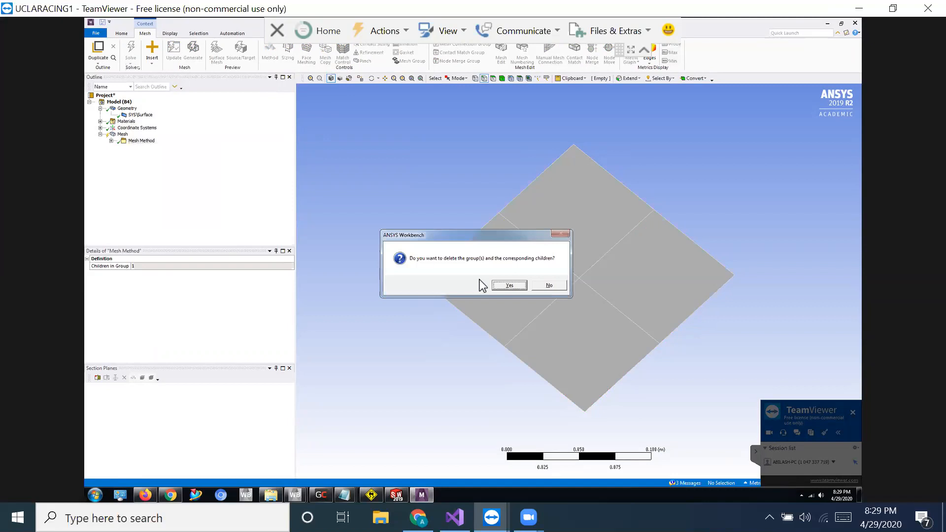
{"action": "left_click", "coordinate": [506, 286]}
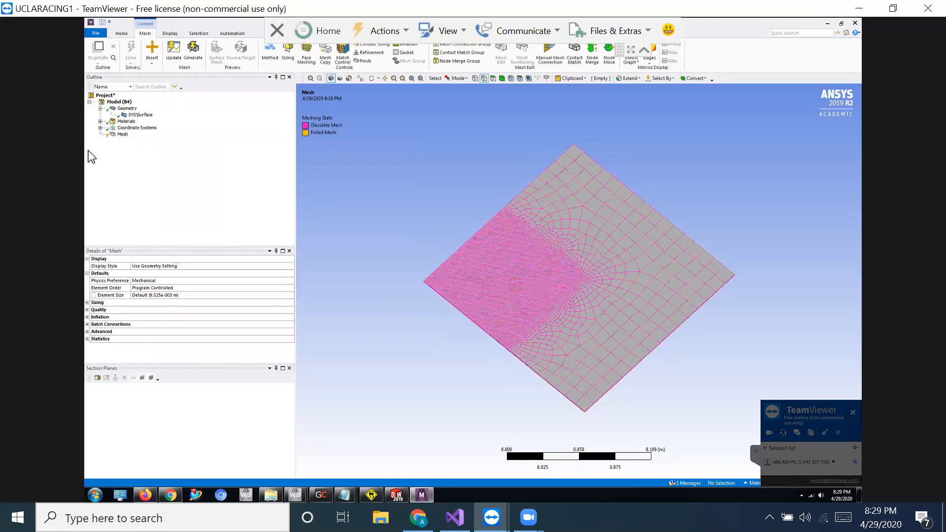
Add a Quadrilateral Dominant mesh method scoped to the surface body and regenerate the mesh.
{"action": "right_click", "coordinate": [121, 136]}
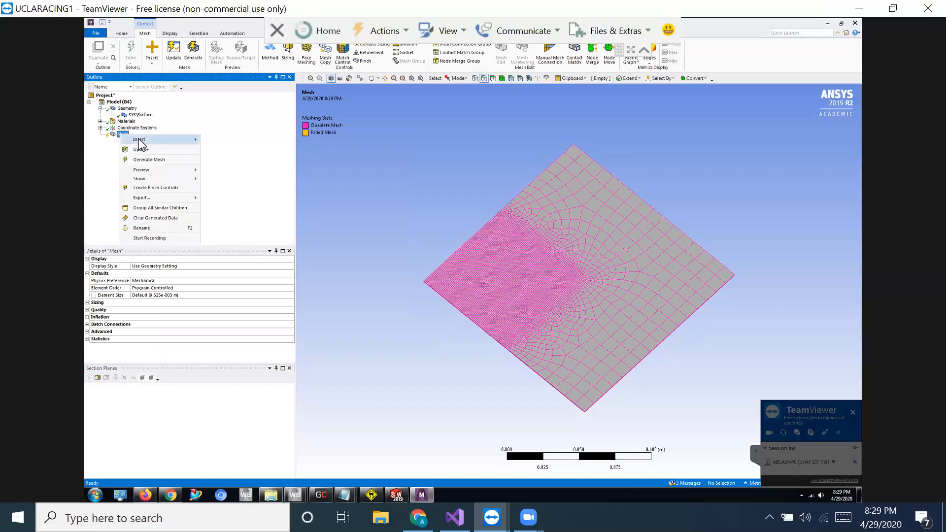
{"action": "mouse_move", "coordinate": [140, 143]}
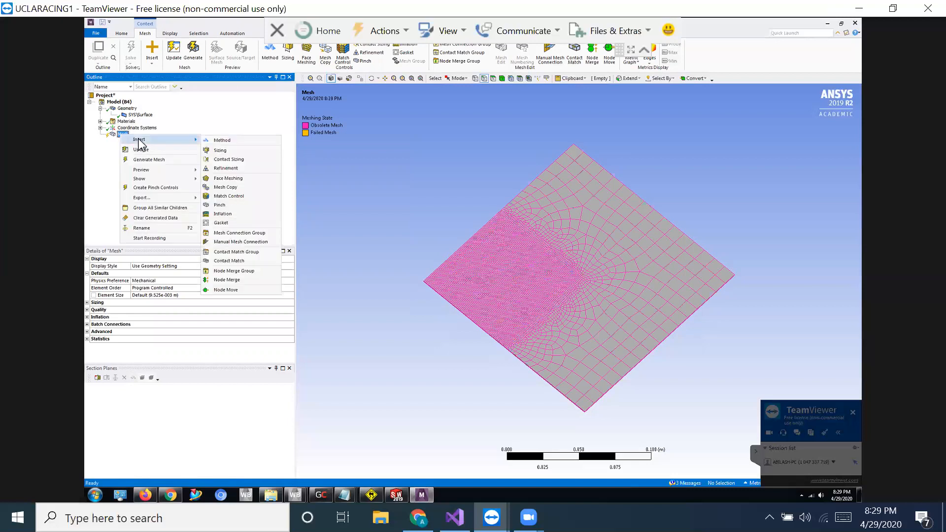
{"action": "left_click", "coordinate": [223, 140]}
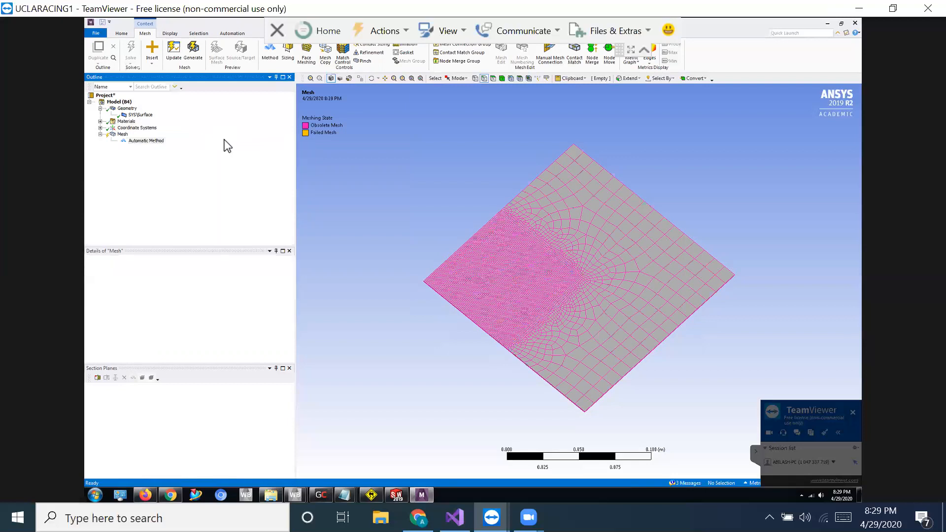
{"action": "left_click", "coordinate": [183, 275]}
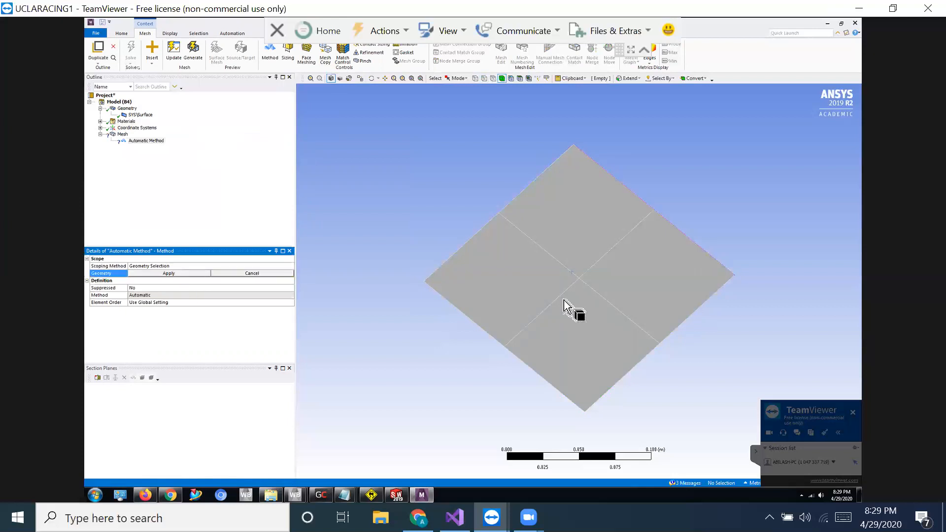
{"action": "left_click", "coordinate": [563, 300]}
{"action": "left_click", "coordinate": [168, 273]}
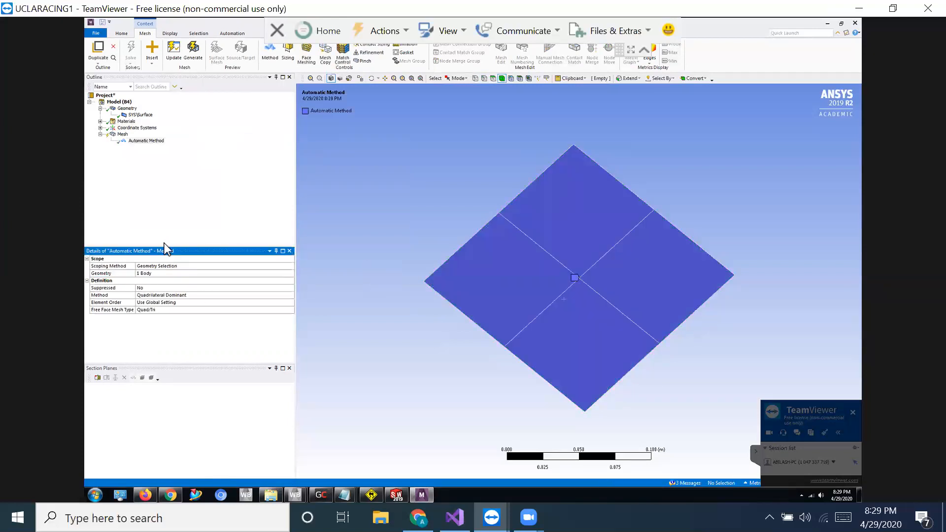
{"action": "right_click", "coordinate": [122, 134]}
{"action": "left_click", "coordinate": [153, 159]}
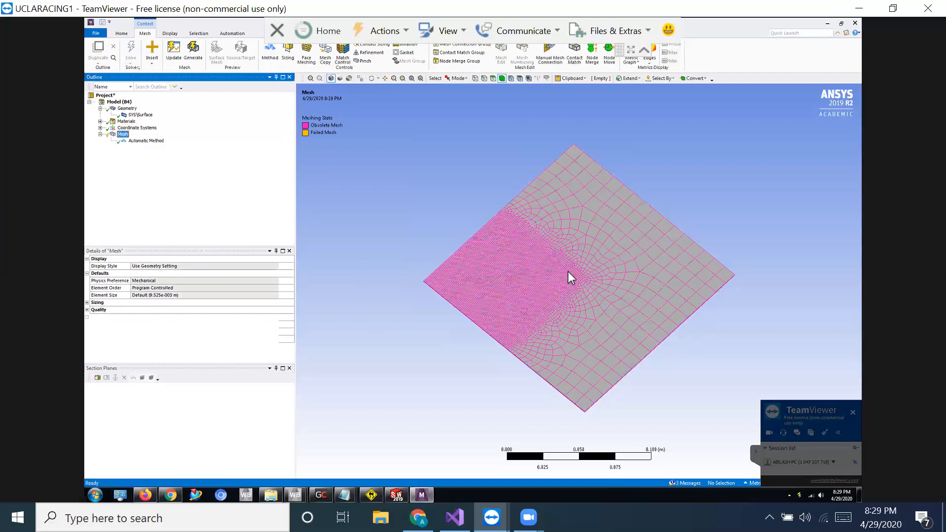
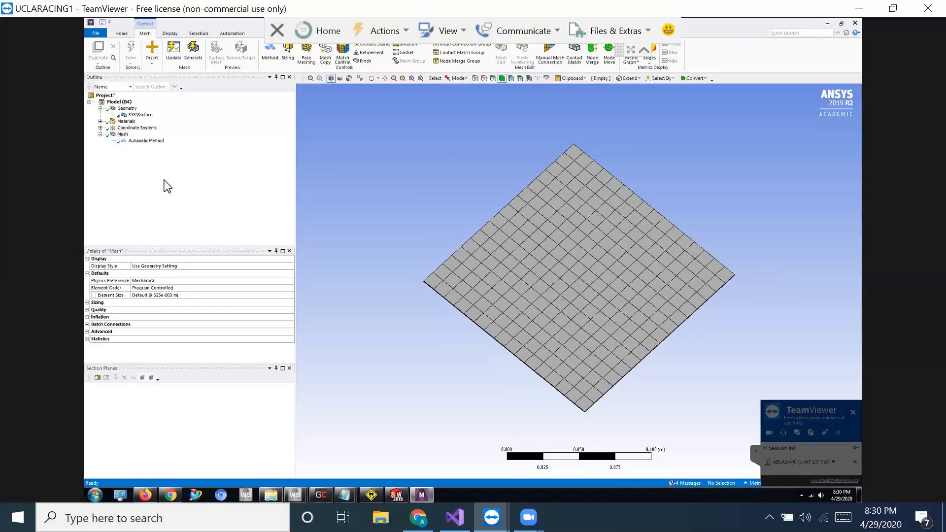
Insert an Automatic Method control on the surface body, keeping Method at Quadrilateral Dominant.
{"action": "right_click", "coordinate": [123, 135]}
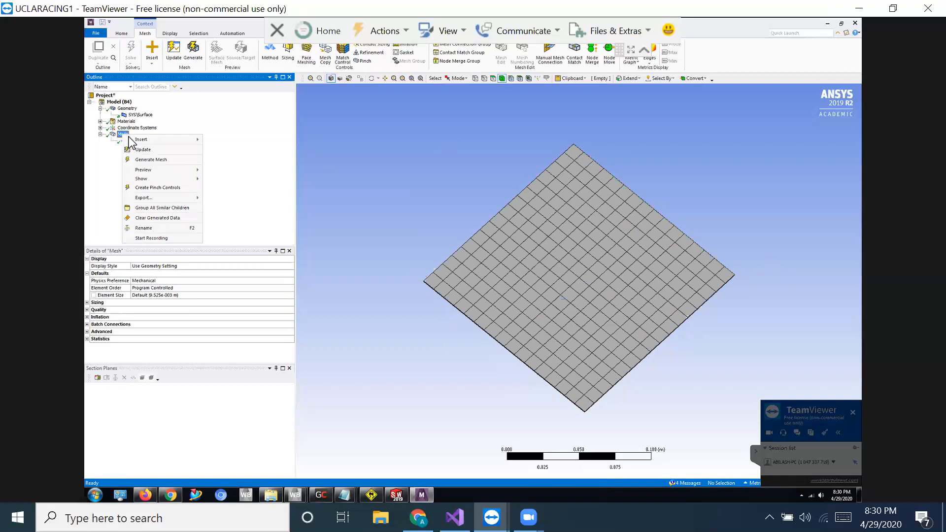
{"action": "mouse_move", "coordinate": [138, 143]}
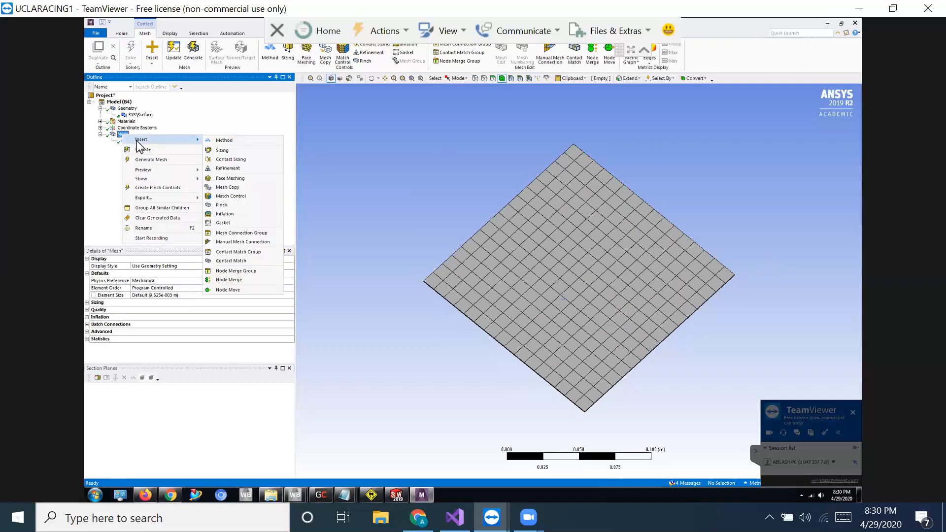
{"action": "left_click", "coordinate": [221, 140]}
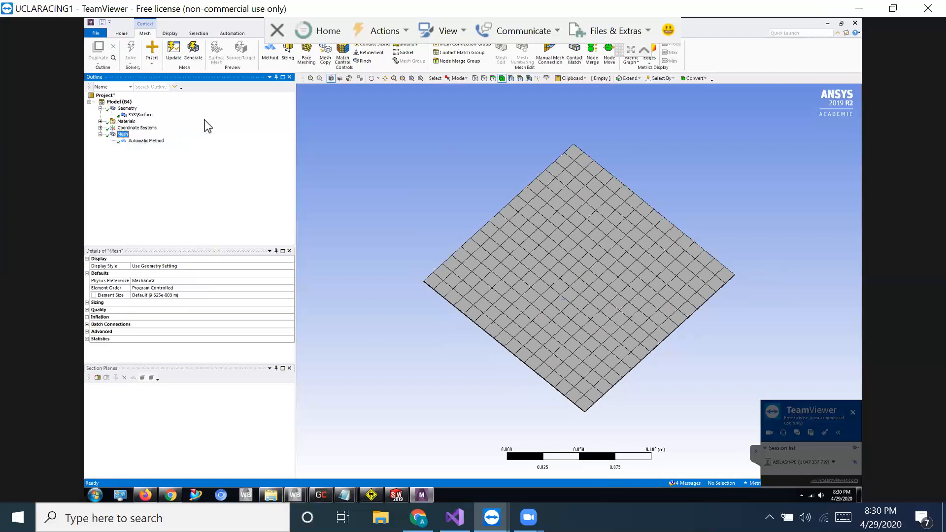
{"action": "left_click", "coordinate": [144, 141]}
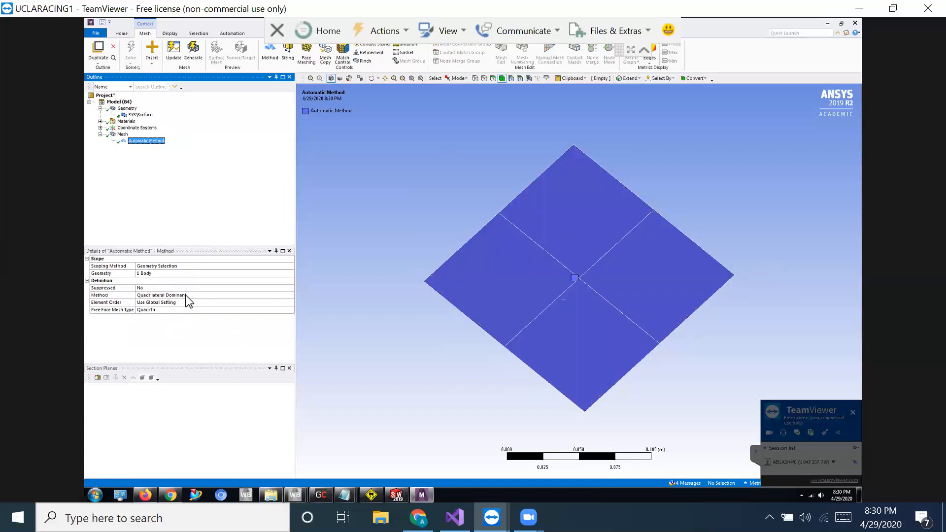
{"action": "left_click", "coordinate": [186, 295]}
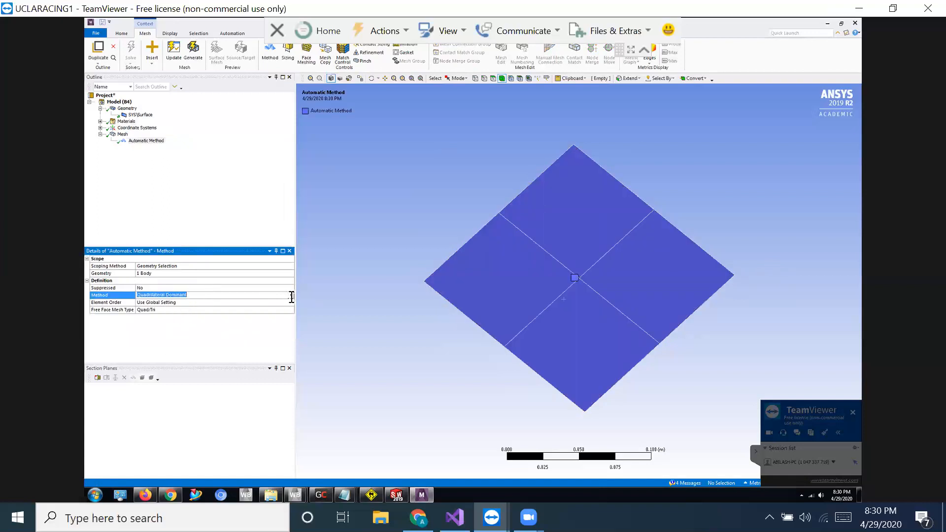
{"action": "left_click", "coordinate": [290, 296]}
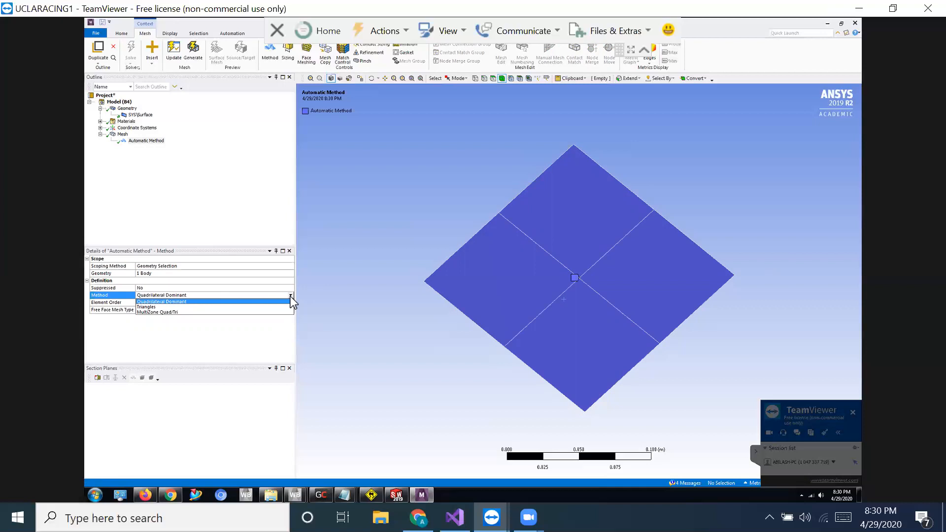
{"action": "left_click", "coordinate": [220, 303]}
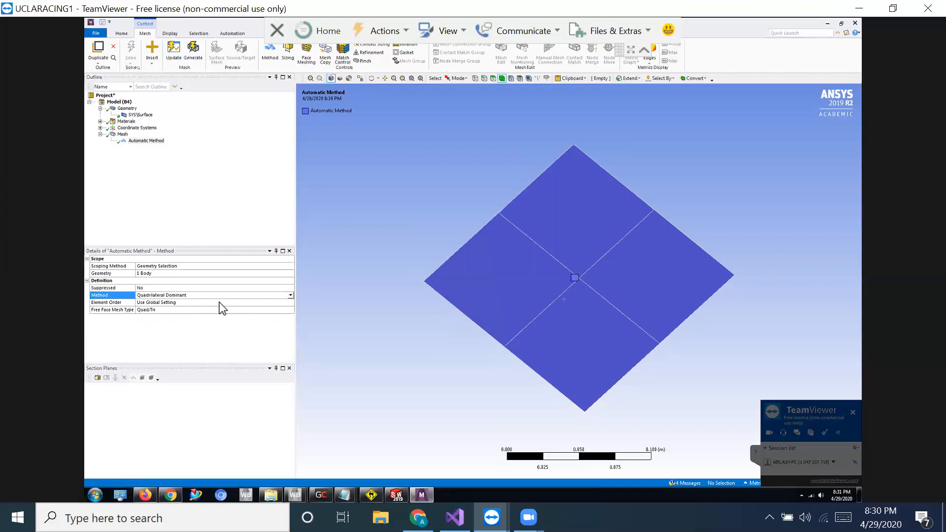
{"action": "left_click", "coordinate": [208, 197]}
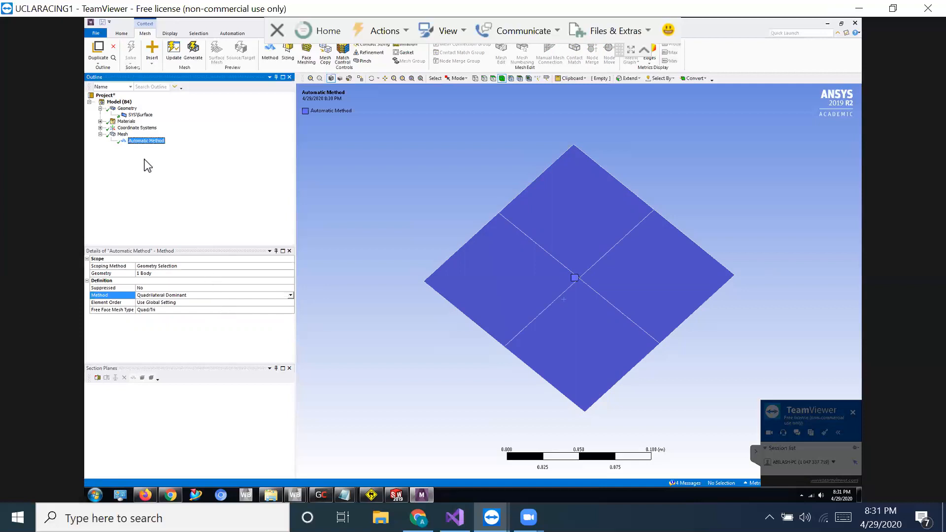
Insert an Element Size Sizing control under Mesh and pick the surface body in the viewport.
{"action": "right_click", "coordinate": [122, 135]}
{"action": "mouse_move", "coordinate": [153, 139]}
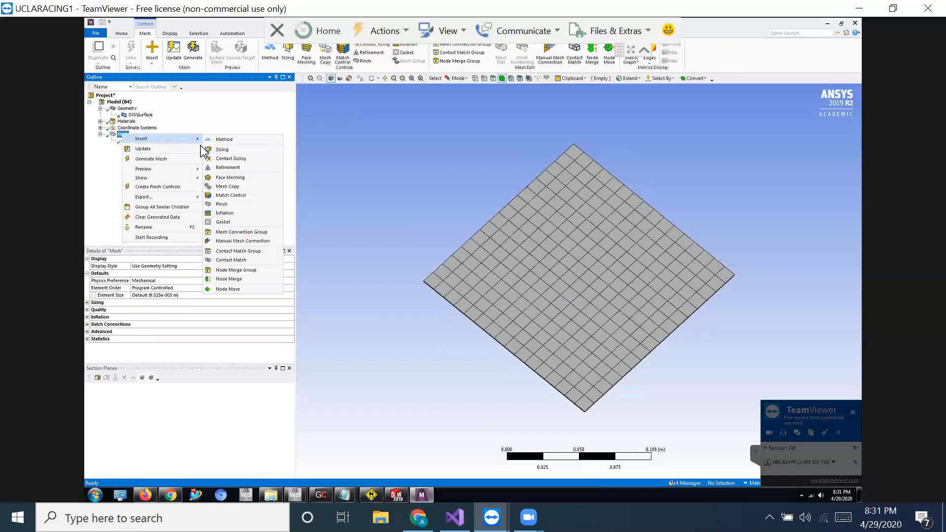
{"action": "left_click", "coordinate": [219, 150]}
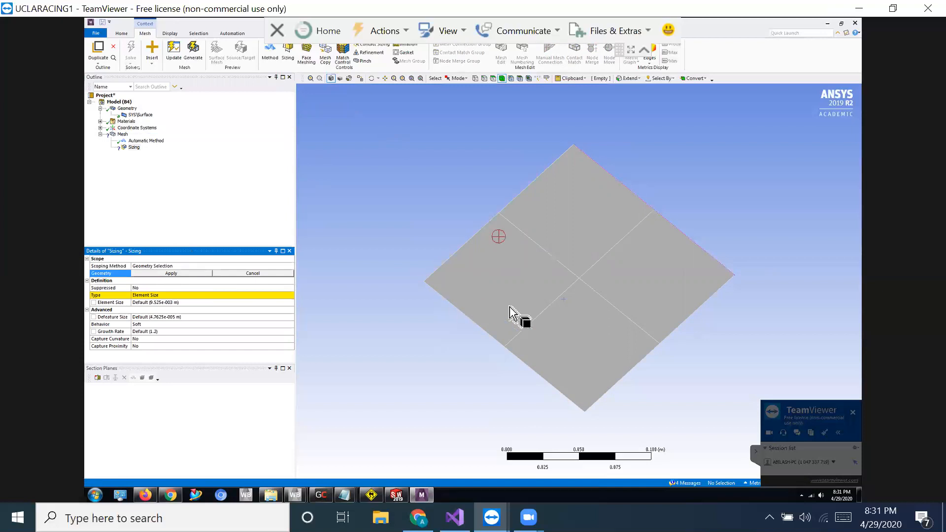
{"action": "left_click", "coordinate": [473, 289]}
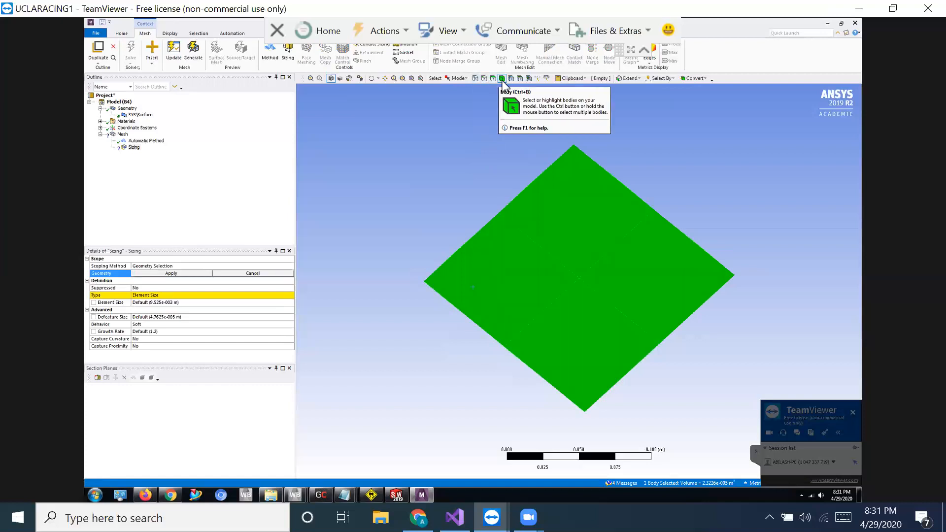
Try vertex and edge selection on the square's left corner and lower-left edge.
{"action": "left_click", "coordinate": [478, 79]}
{"action": "left_click", "coordinate": [424, 281]}
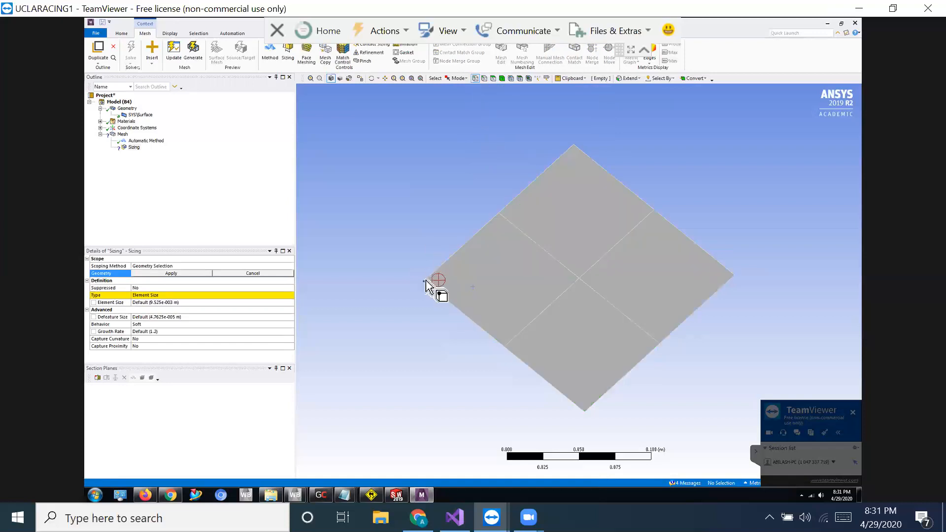
{"action": "left_click_drag", "start_coordinate": [426, 280], "coordinate": [476, 115]}
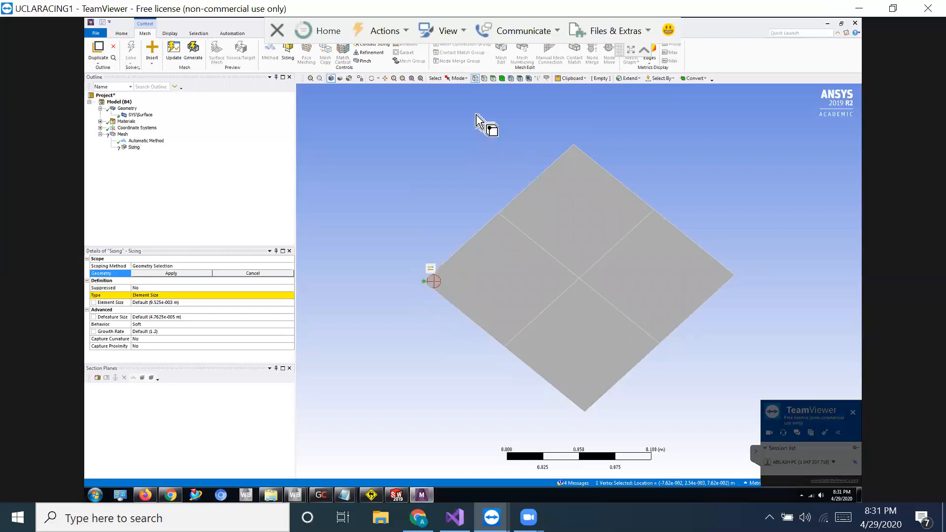
{"action": "left_click", "coordinate": [485, 79]}
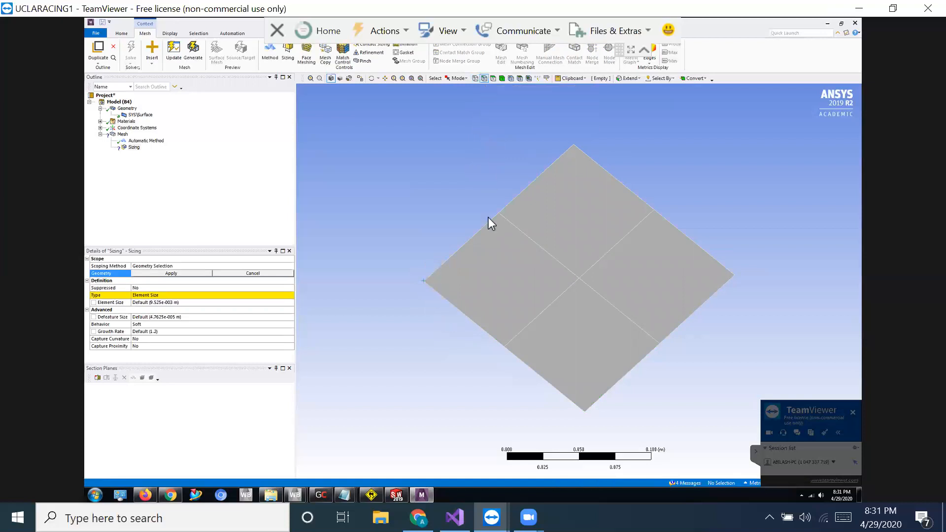
{"action": "left_click", "coordinate": [458, 251]}
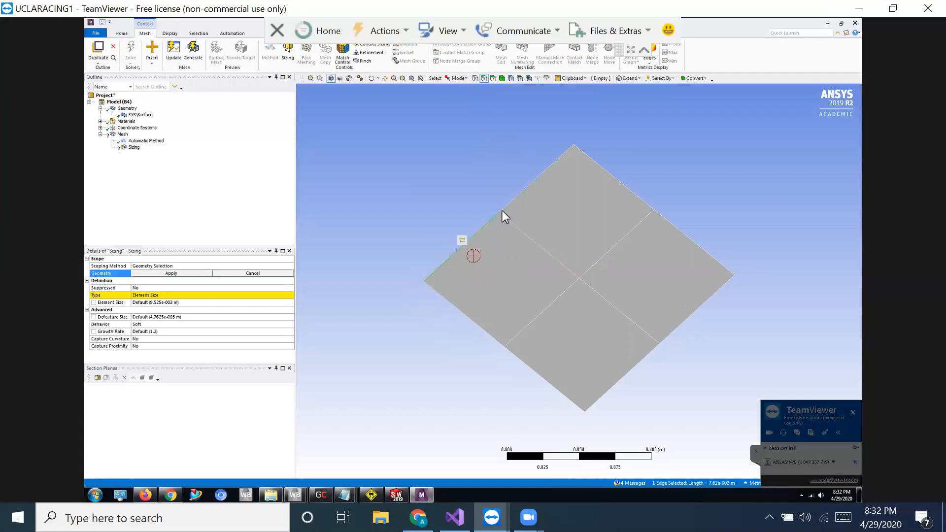
{"action": "scroll", "coordinate": [447, 259], "scroll_direction": "up", "scroll_amount": 3}
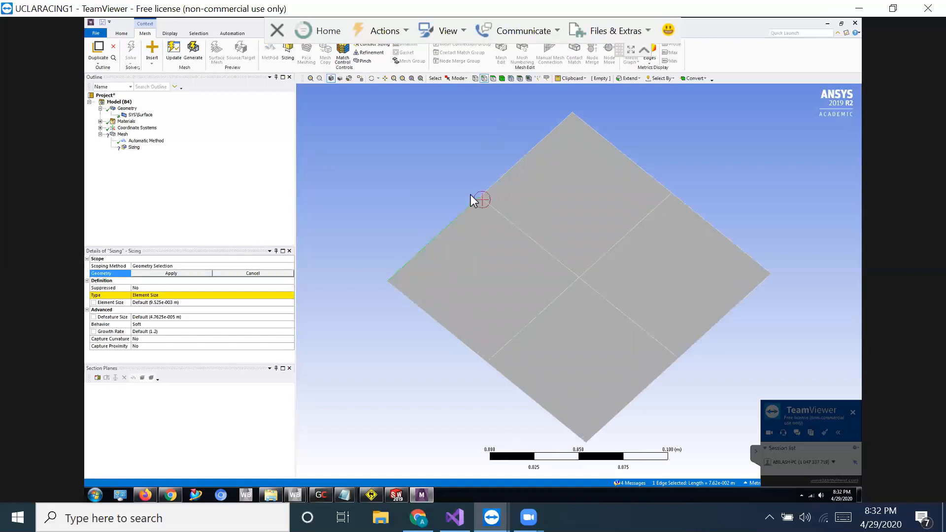
Scope the sizing to the lower-left quadrant face with the Face filter, making it a Face Sizing.
{"action": "left_click", "coordinate": [493, 78]}
{"action": "left_click", "coordinate": [471, 270]}
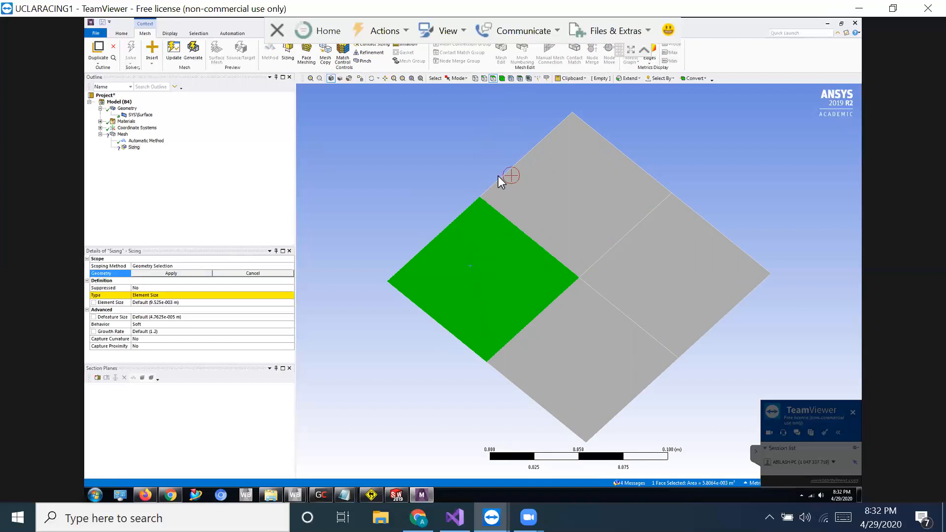
{"action": "left_click", "coordinate": [502, 79]}
{"action": "left_click", "coordinate": [566, 200]}
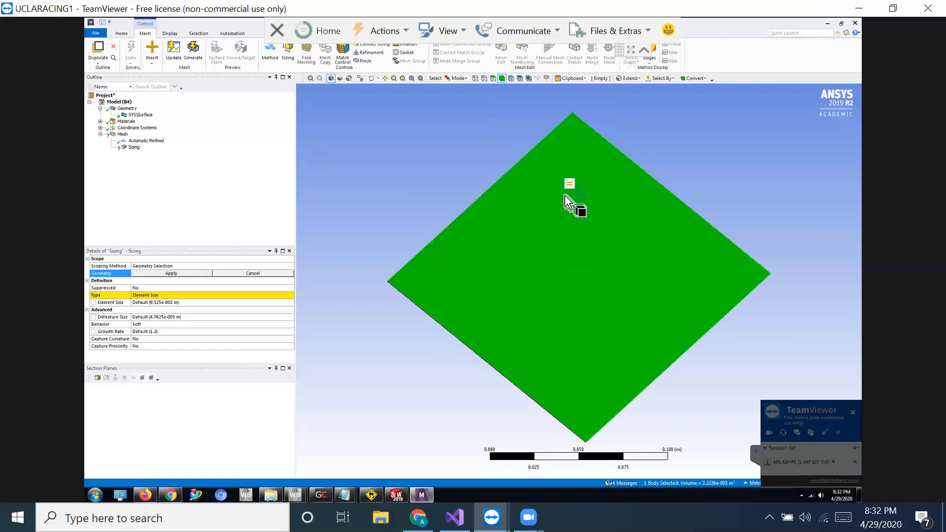
{"action": "left_click", "coordinate": [493, 79]}
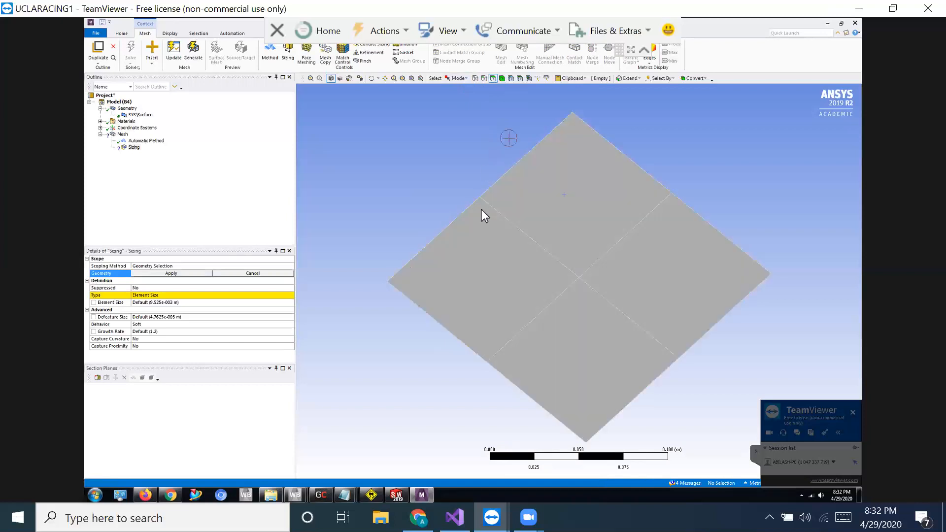
{"action": "left_click", "coordinate": [488, 240]}
{"action": "left_click", "coordinate": [167, 274]}
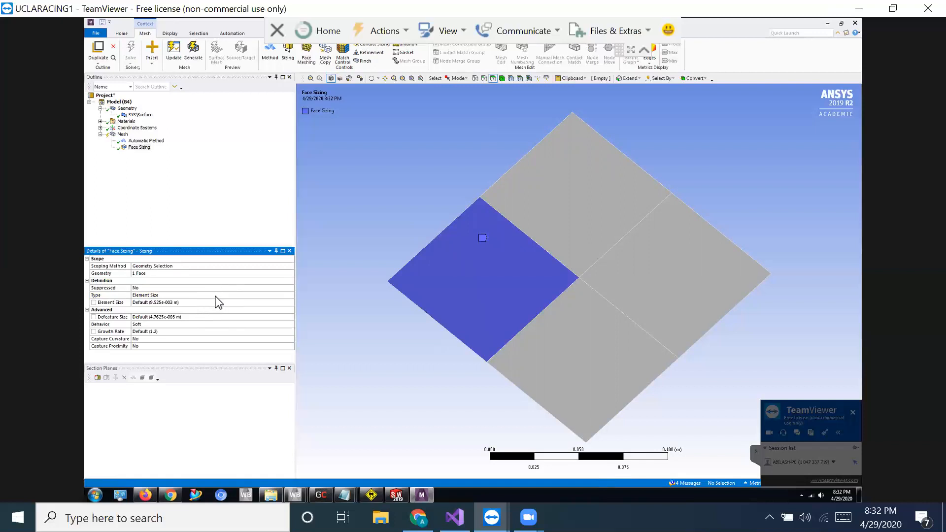
{"action": "left_click", "coordinate": [214, 294]}
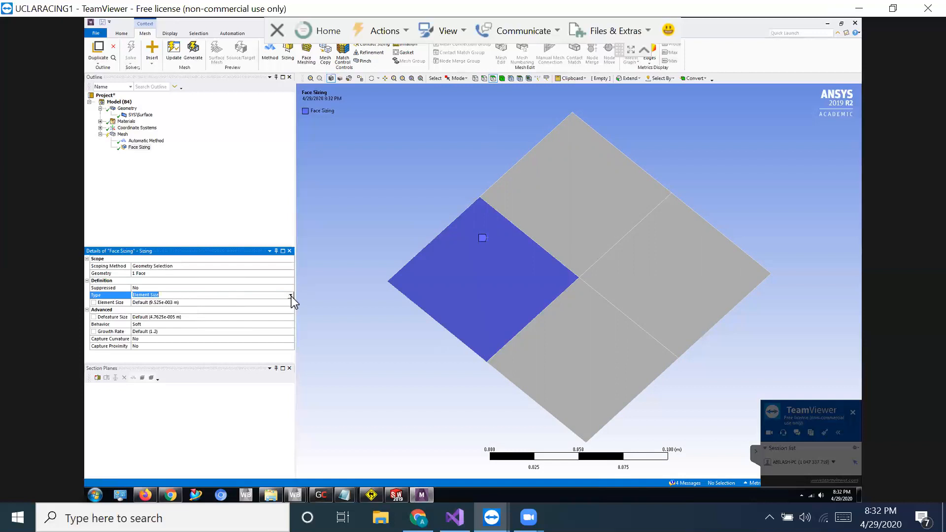
{"action": "left_click", "coordinate": [291, 295]}
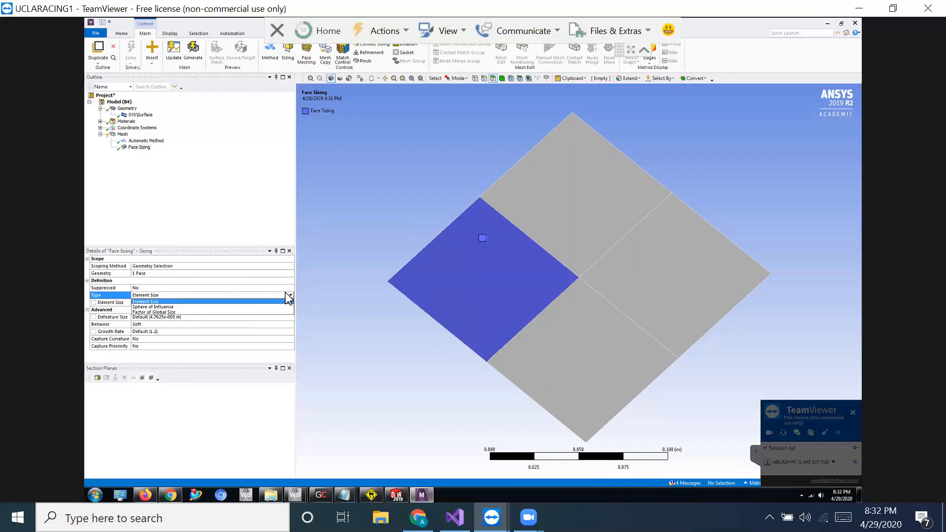
{"action": "left_click", "coordinate": [400, 159]}
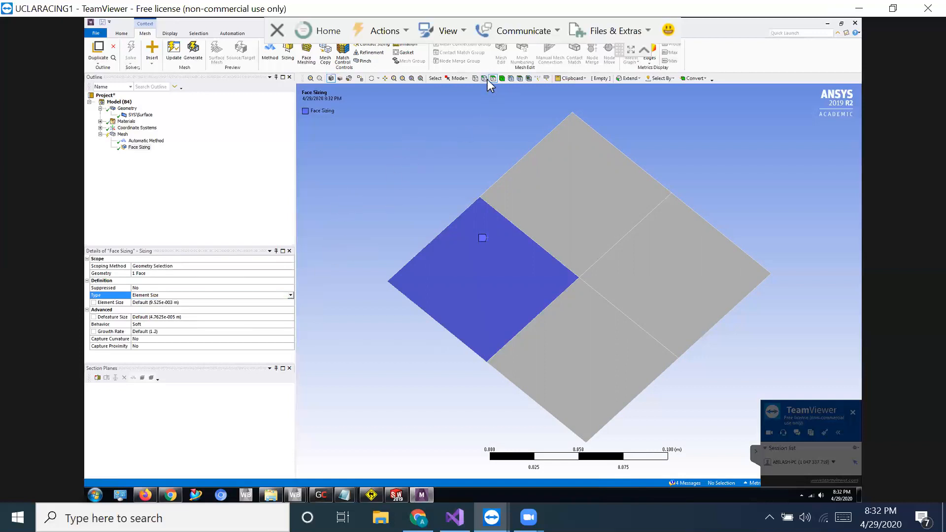
{"action": "left_click", "coordinate": [147, 273]}
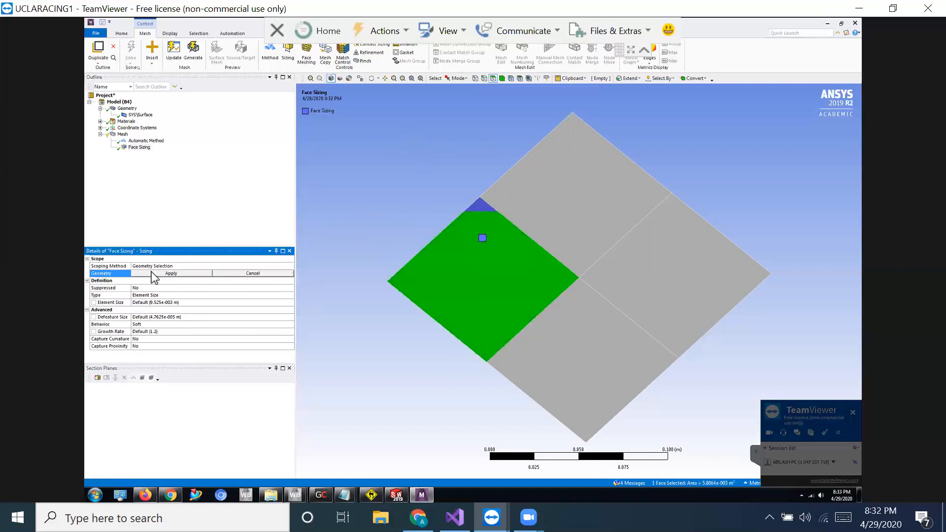
{"action": "left_click", "coordinate": [485, 80]}
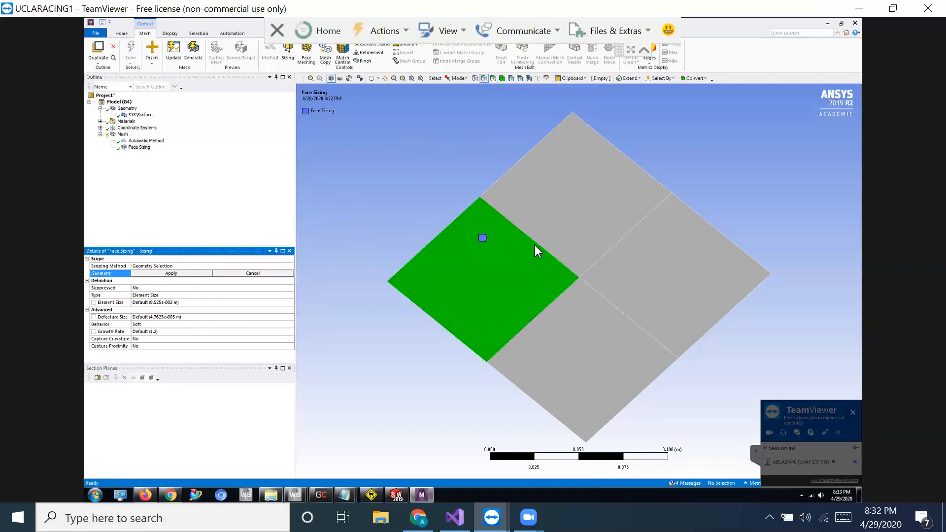
{"action": "left_click", "coordinate": [421, 309]}
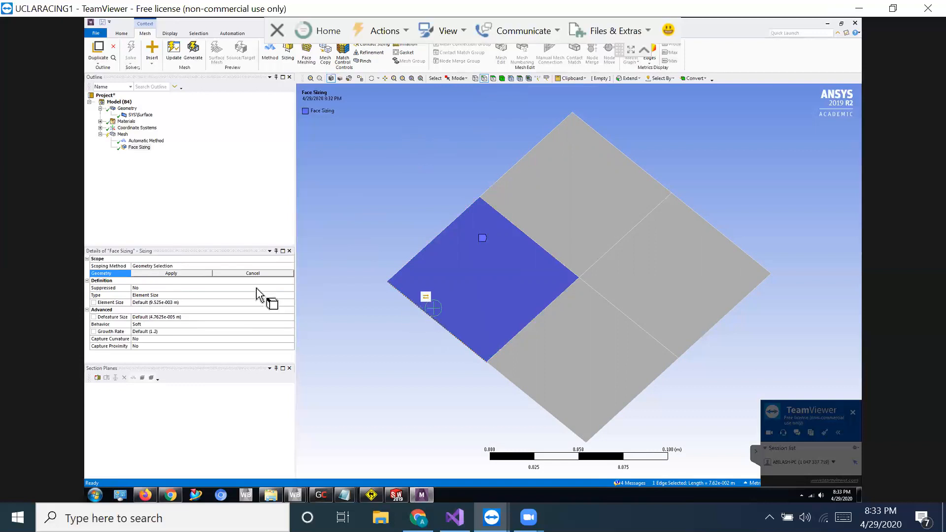
{"action": "left_click", "coordinate": [170, 274]}
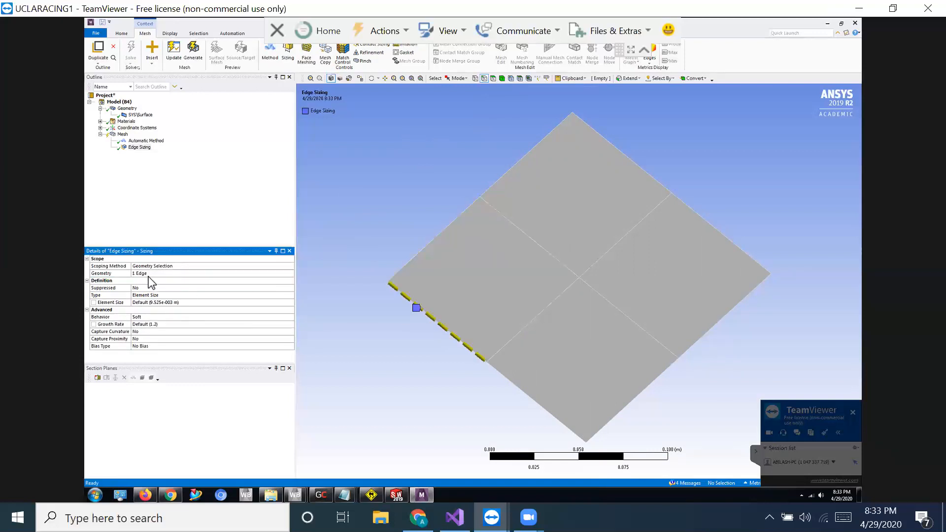
{"action": "left_click", "coordinate": [276, 296]}
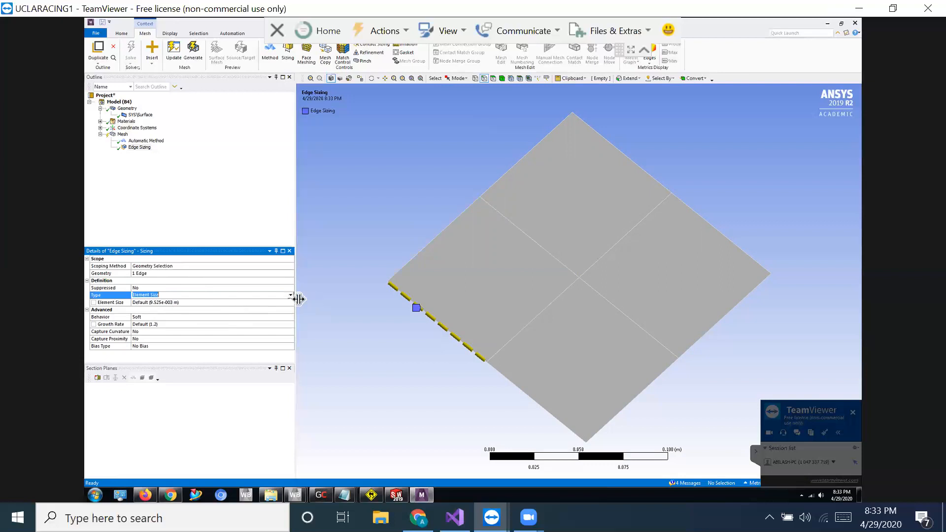
{"action": "left_click", "coordinate": [290, 295]}
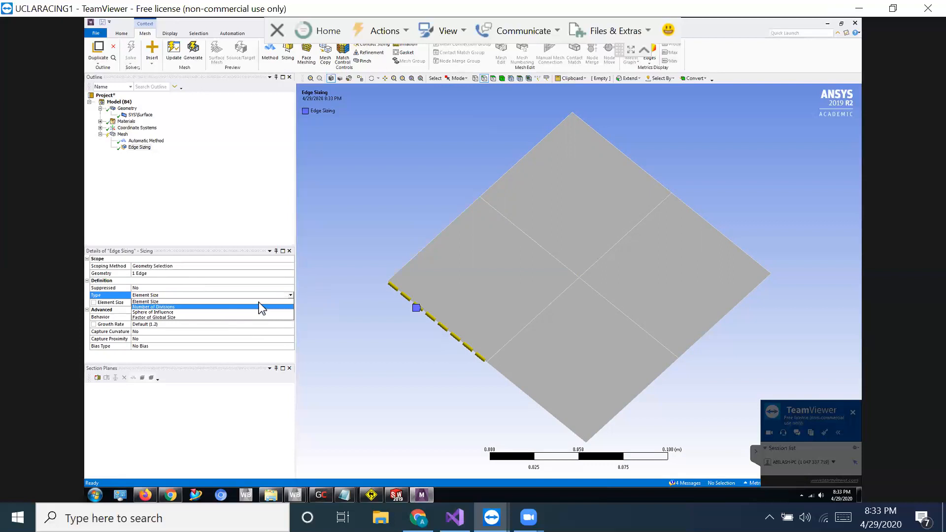
{"action": "left_click", "coordinate": [258, 302]}
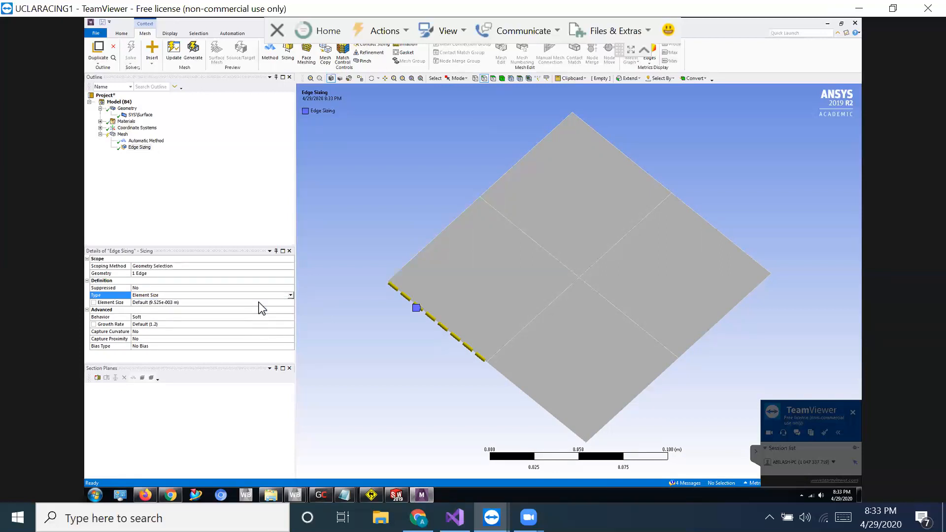
Rescope the sizing to the lower-left quarter face and set its Element Size to 1.e-003 m.
{"action": "left_click", "coordinate": [248, 274]}
{"action": "left_click", "coordinate": [493, 78]}
{"action": "left_click", "coordinate": [486, 296]}
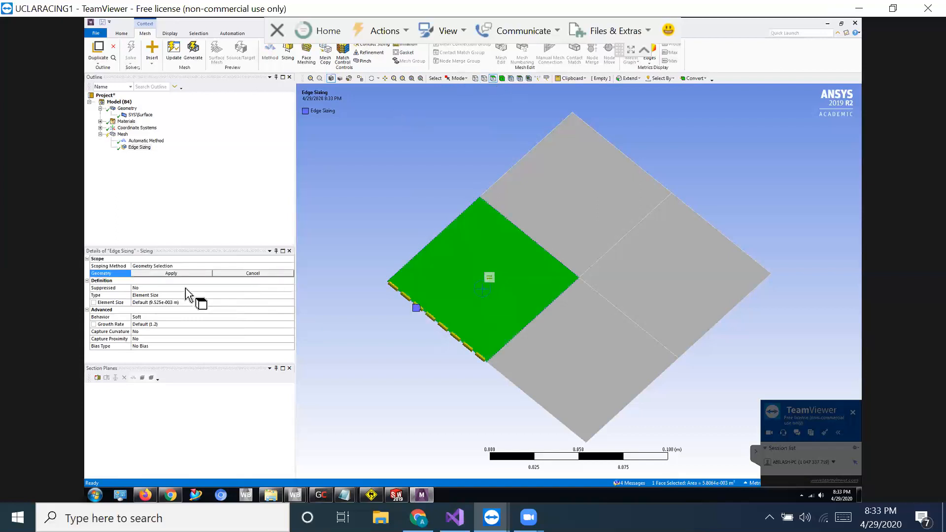
{"action": "left_click", "coordinate": [170, 274]}
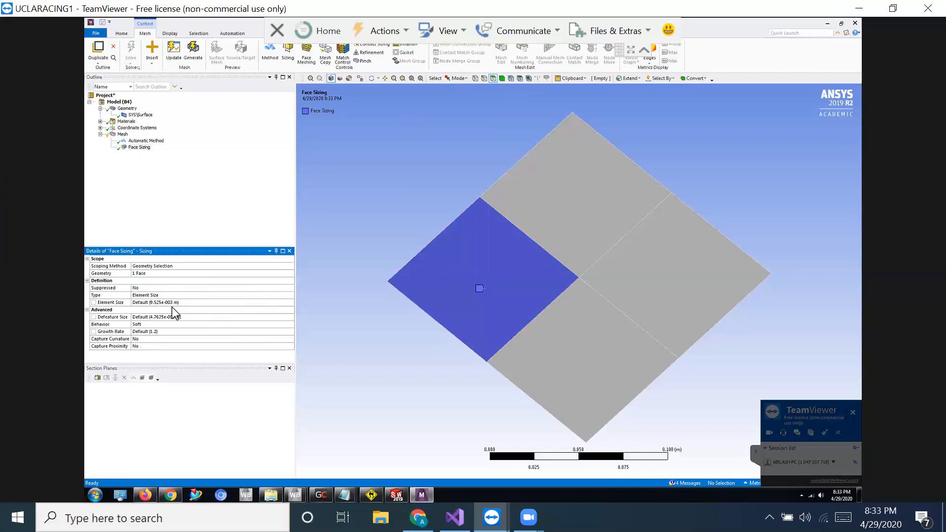
{"action": "left_click", "coordinate": [163, 302]}
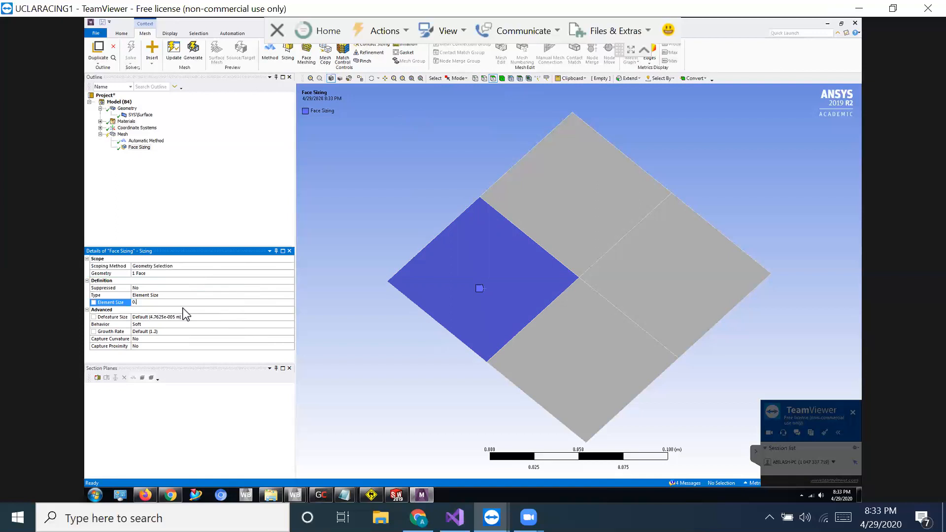
{"action": "key", "text": "Return"}
Generate the mesh, producing fine quad elements across the lower-left quarter face.
{"action": "right_click", "coordinate": [120, 135]}
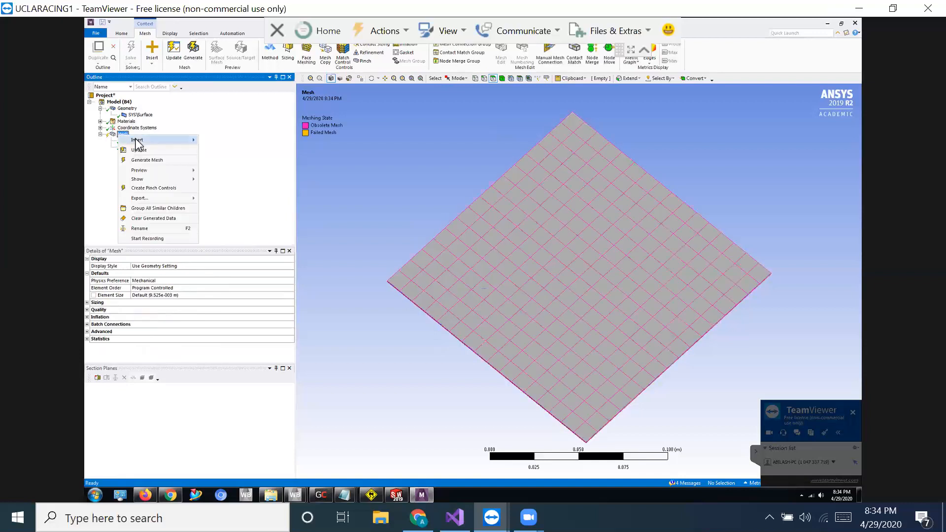
{"action": "mouse_move", "coordinate": [136, 141]}
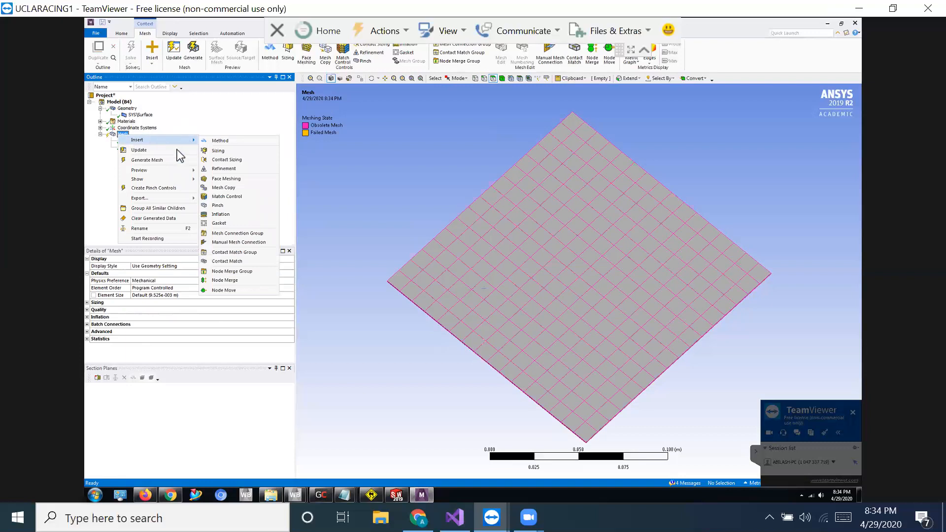
{"action": "left_click", "coordinate": [147, 160]}
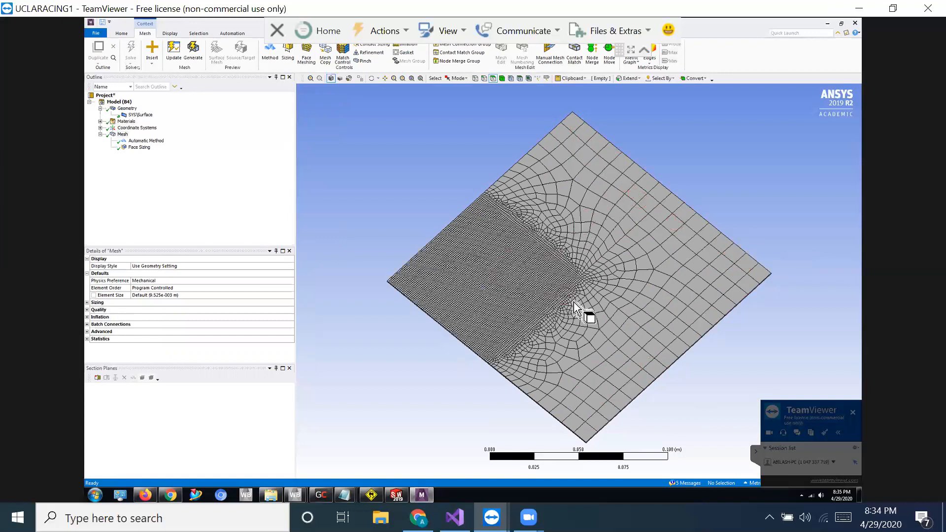
{"action": "middle_click_drag", "start_coordinate": [557, 309], "coordinate": [562, 335]}
{"action": "scroll", "coordinate": [561, 335], "scroll_direction": "up", "scroll_amount": 5}
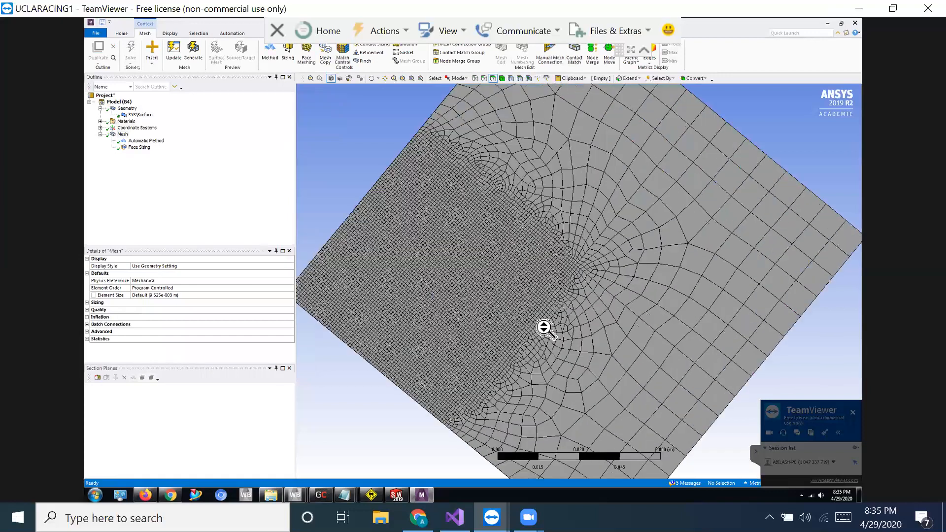
{"action": "scroll", "coordinate": [565, 325], "scroll_direction": "up", "scroll_amount": 3}
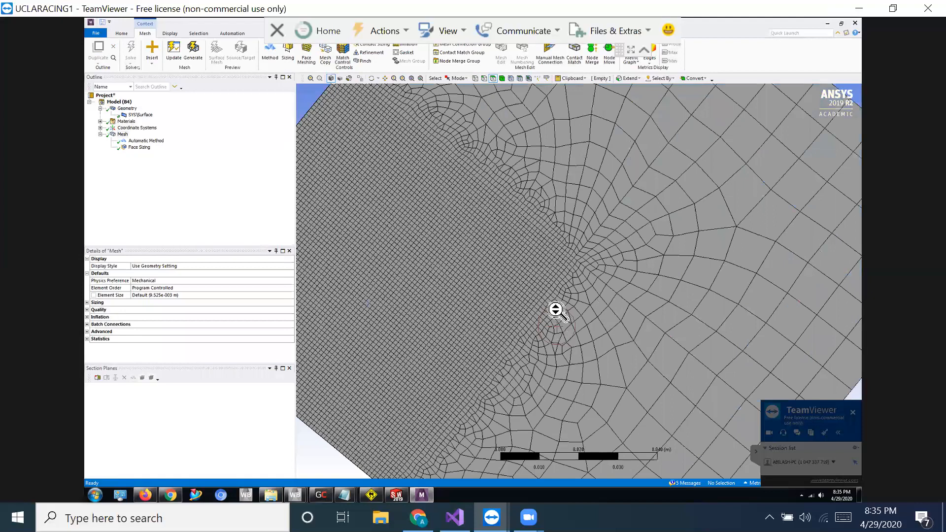
{"action": "scroll", "coordinate": [557, 309], "scroll_direction": "up", "scroll_amount": 3}
{"action": "scroll", "coordinate": [558, 309], "scroll_direction": "up", "scroll_amount": 2}
{"action": "scroll", "coordinate": [558, 310], "scroll_direction": "up", "scroll_amount": 3}
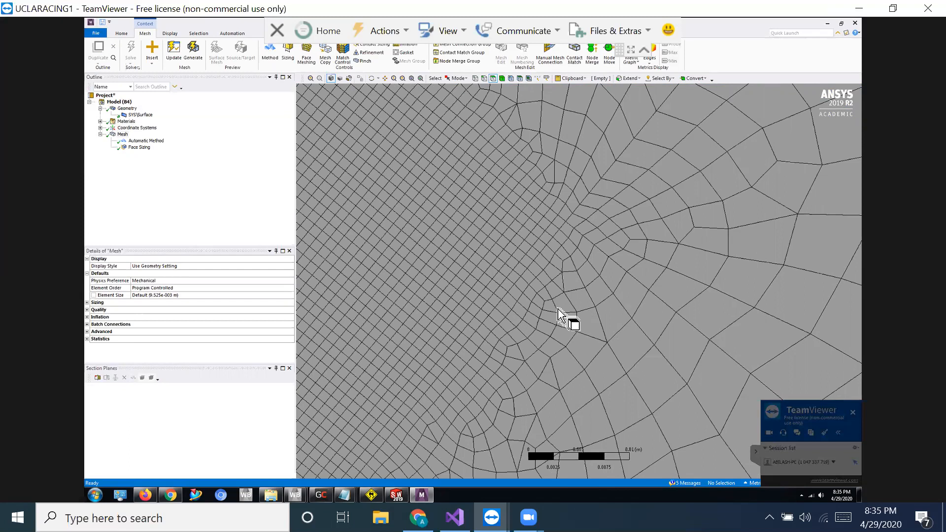
{"action": "left_click", "coordinate": [594, 240]}
{"action": "left_click", "coordinate": [634, 360]}
{"action": "scroll", "coordinate": [635, 361], "scroll_direction": "up", "scroll_amount": 2}
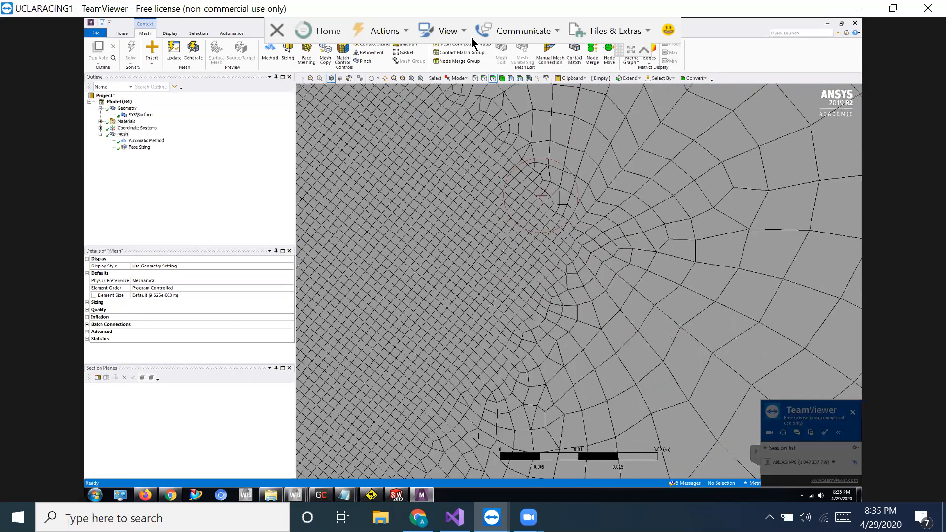
Draw TeamViewer pen annotations boxing the mesh transition region, with crosses at the box corners.
{"action": "left_click", "coordinate": [404, 30]}
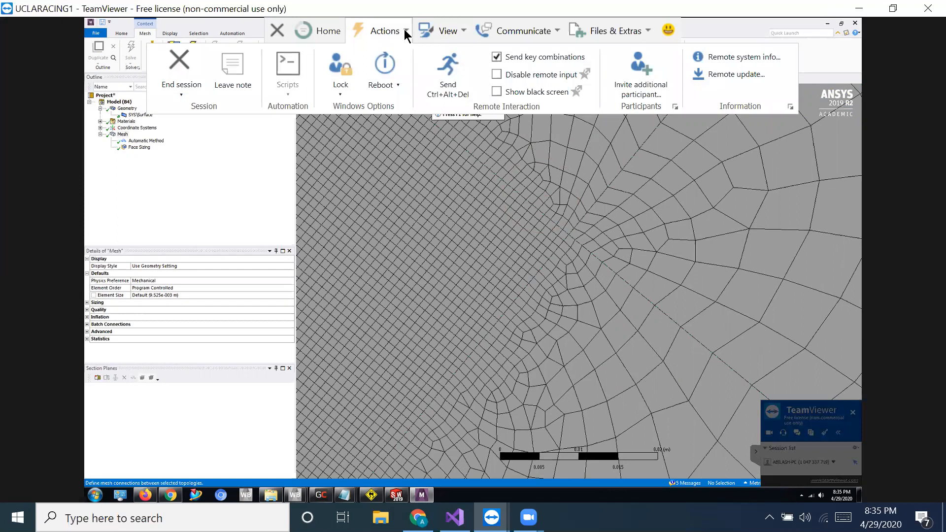
{"action": "left_click", "coordinate": [474, 144]}
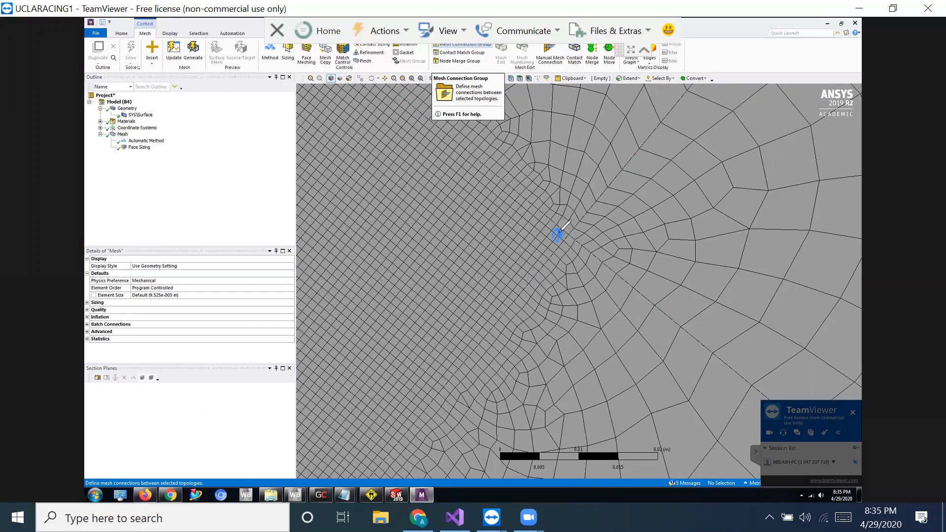
{"action": "left_click_drag", "start_coordinate": [474, 218], "coordinate": [464, 325]}
{"action": "mouse_move", "coordinate": [556, 223]}
{"action": "left_mouse_down"}
{"action": "mouse_move", "coordinate": [435, 302]}
{"action": "mouse_move", "coordinate": [464, 309]}
{"action": "left_mouse_up"}
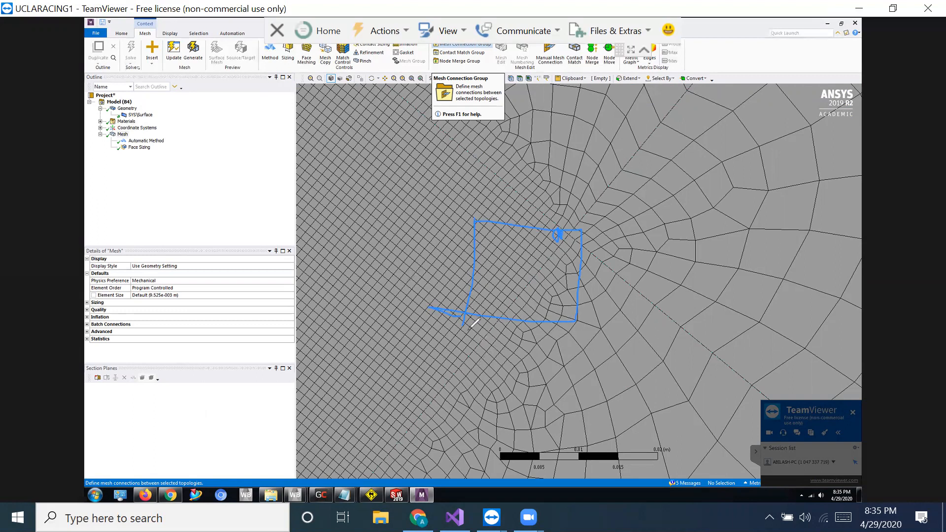
{"action": "mouse_move", "coordinate": [456, 304]}
{"action": "left_mouse_down"}
{"action": "mouse_move", "coordinate": [484, 326]}
{"action": "mouse_move", "coordinate": [444, 330]}
{"action": "left_mouse_up"}
{"action": "mouse_move", "coordinate": [480, 207]}
{"action": "left_mouse_down"}
{"action": "mouse_move", "coordinate": [463, 228]}
{"action": "mouse_move", "coordinate": [489, 237]}
{"action": "left_mouse_up"}
{"action": "left_click_drag", "start_coordinate": [583, 234], "coordinate": [616, 260]}
{"action": "left_click_drag", "start_coordinate": [589, 216], "coordinate": [565, 248]}
{"action": "mouse_move", "coordinate": [562, 313]}
{"action": "left_mouse_down"}
{"action": "mouse_move", "coordinate": [599, 338]}
{"action": "mouse_move", "coordinate": [566, 327]}
{"action": "left_mouse_up"}
{"action": "mouse_move", "coordinate": [474, 220]}
{"action": "left_mouse_down"}
{"action": "mouse_move", "coordinate": [393, 216]}
{"action": "mouse_move", "coordinate": [364, 235]}
{"action": "mouse_move", "coordinate": [475, 195]}
{"action": "mouse_move", "coordinate": [463, 150]}
{"action": "mouse_move", "coordinate": [493, 173]}
{"action": "mouse_move", "coordinate": [472, 162]}
{"action": "mouse_move", "coordinate": [463, 175]}
{"action": "left_mouse_up"}
Add an Edge Sizing of 0.001 m scoped to the diagonal interior split edge.
{"action": "left_click", "coordinate": [123, 135]}
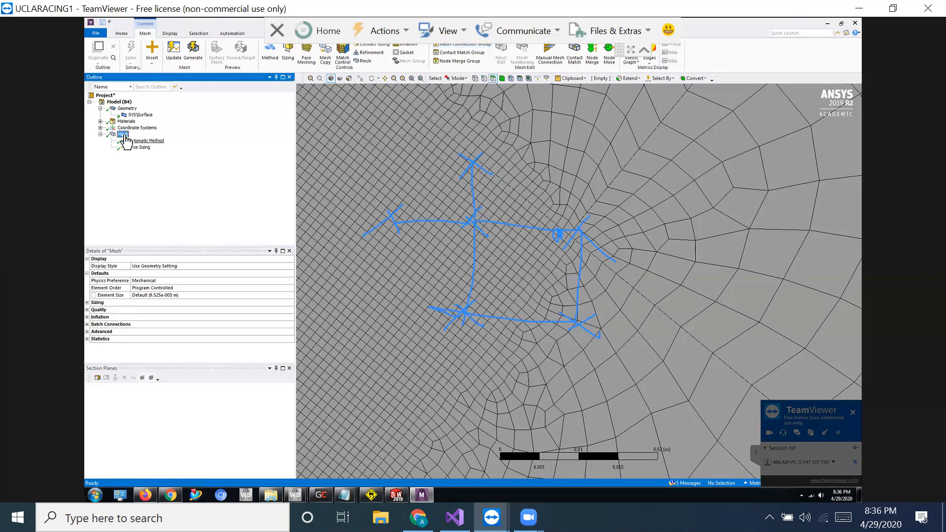
{"action": "right_click", "coordinate": [124, 136]}
{"action": "mouse_move", "coordinate": [155, 143]}
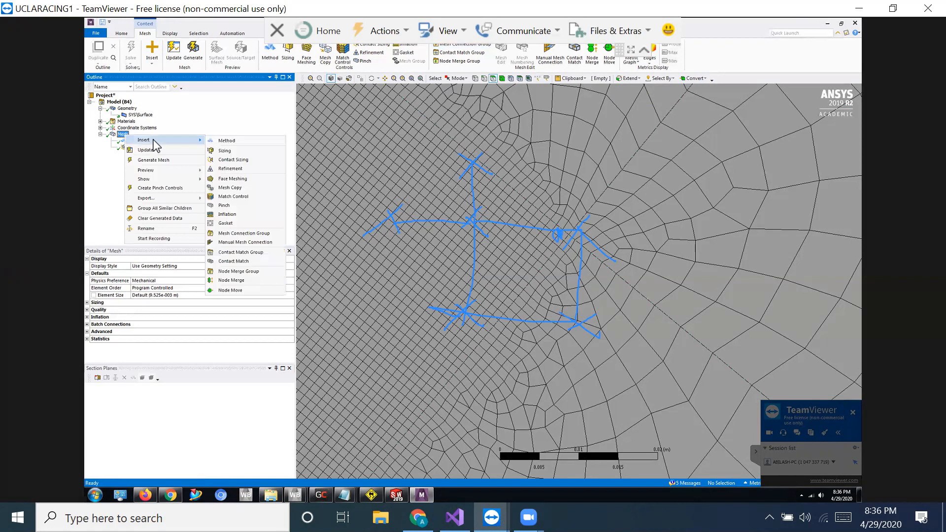
{"action": "left_click", "coordinate": [224, 151]}
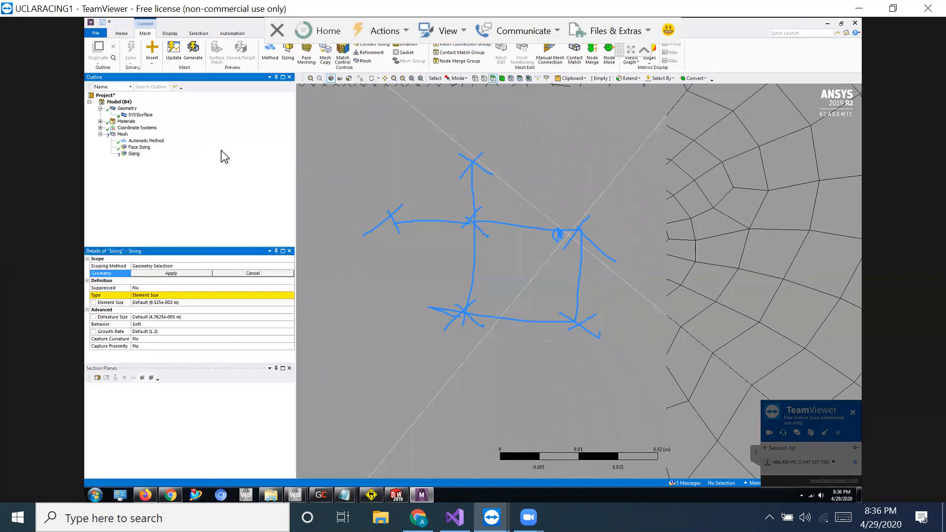
{"action": "left_click", "coordinate": [485, 79]}
{"action": "left_click", "coordinate": [479, 349]}
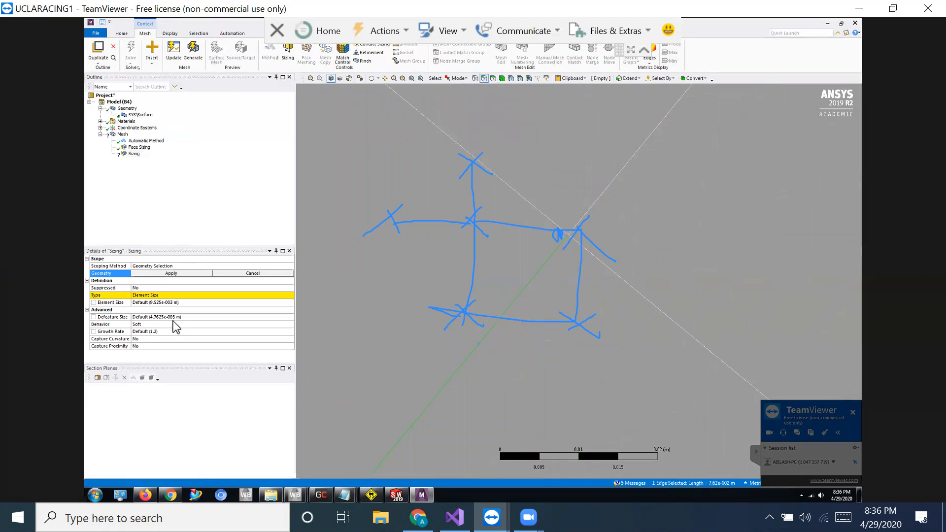
{"action": "left_click", "coordinate": [169, 303]}
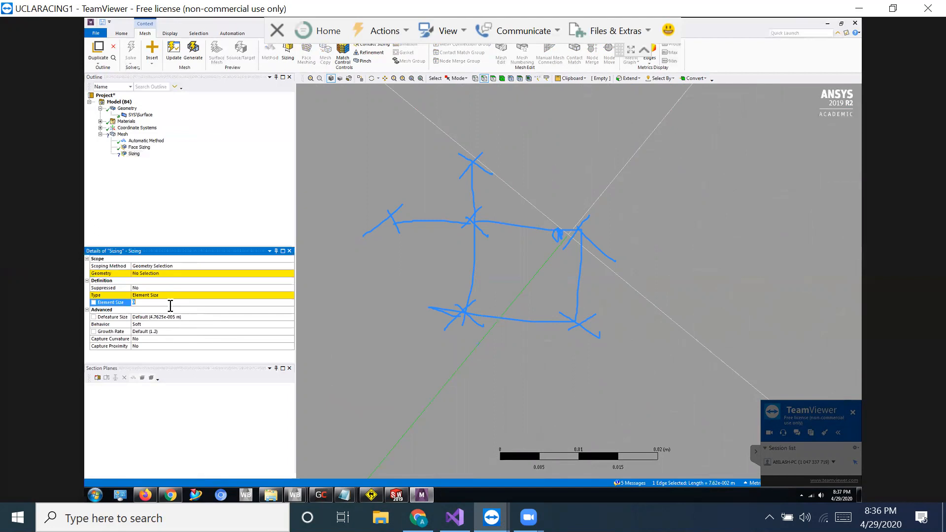
{"action": "type", "text": "0.001"}
{"action": "key", "text": "Return"}
{"action": "left_click", "coordinate": [180, 274]}
{"action": "left_click", "coordinate": [482, 353]}
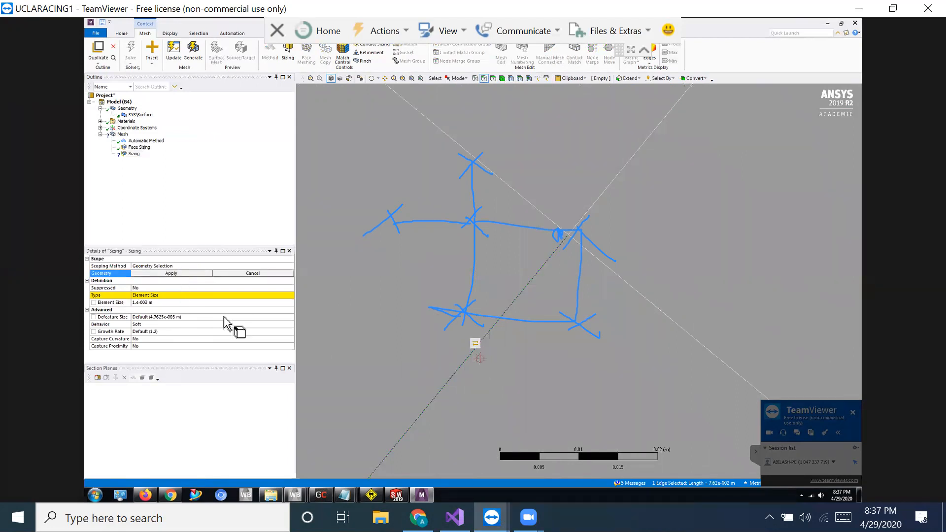
{"action": "left_click", "coordinate": [194, 274]}
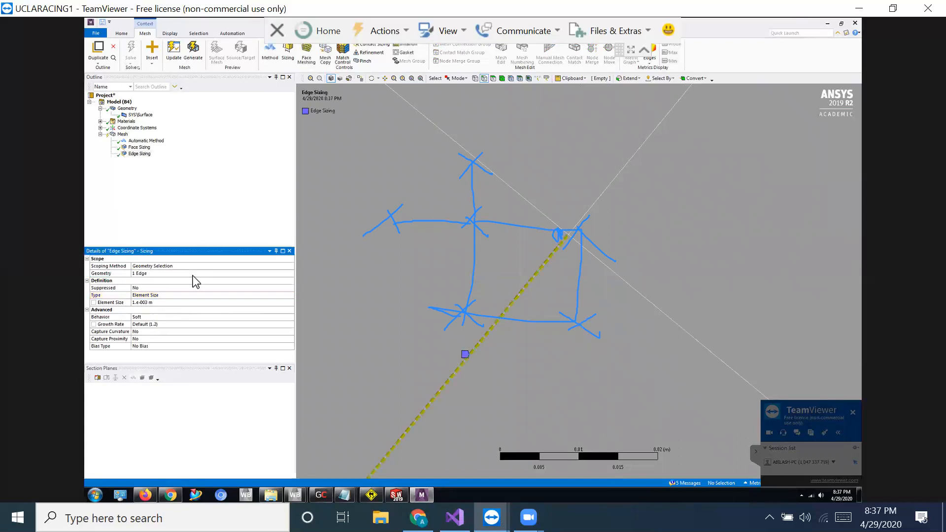
Regenerate the mesh with the edge sizing and zoom to inspect refinement along the diagonal.
{"action": "right_click", "coordinate": [116, 136]}
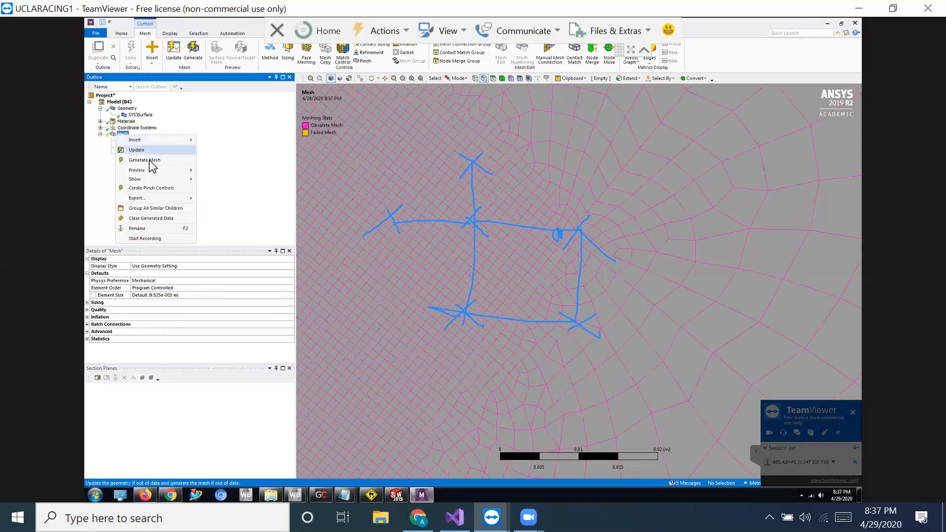
{"action": "left_click", "coordinate": [147, 161]}
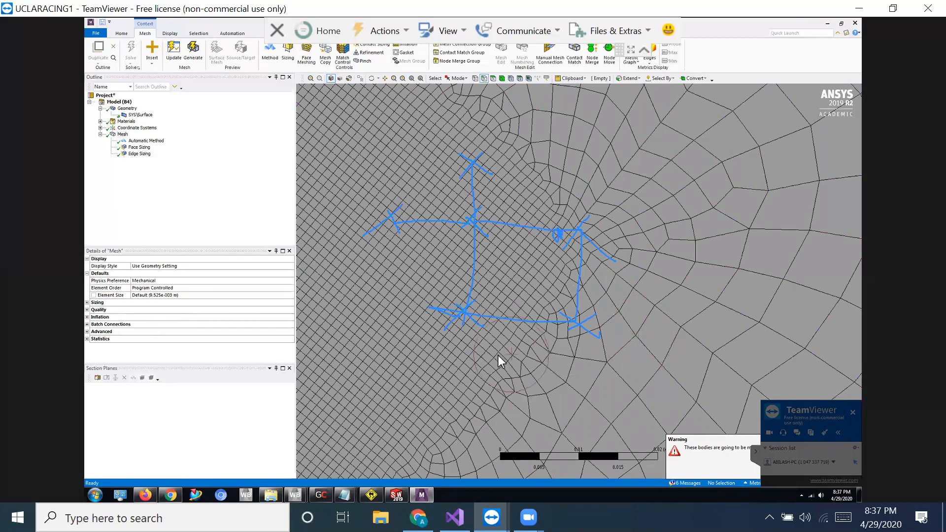
{"action": "middle_click_drag", "start_coordinate": [496, 391], "coordinate": [487, 368]}
{"action": "scroll", "coordinate": [513, 395], "scroll_direction": "down", "scroll_amount": 3}
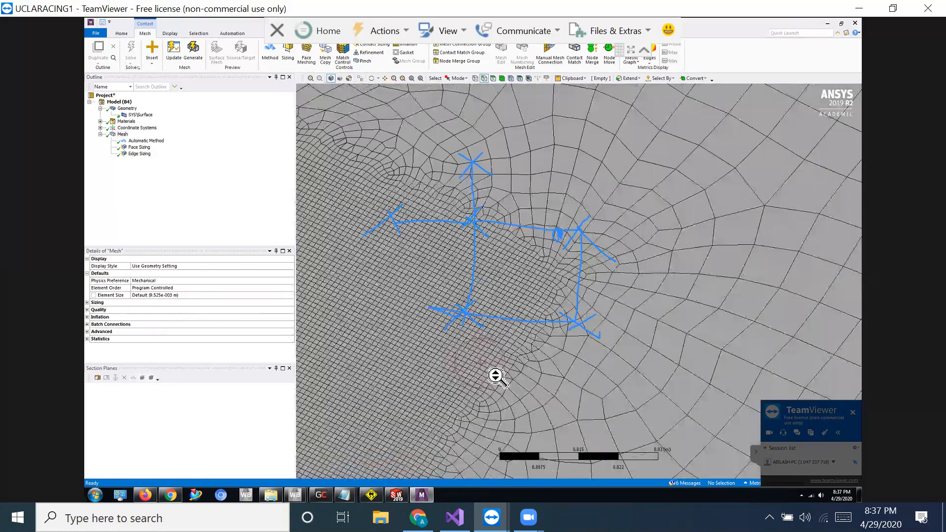
{"action": "scroll", "coordinate": [502, 356], "scroll_direction": "up", "scroll_amount": 2}
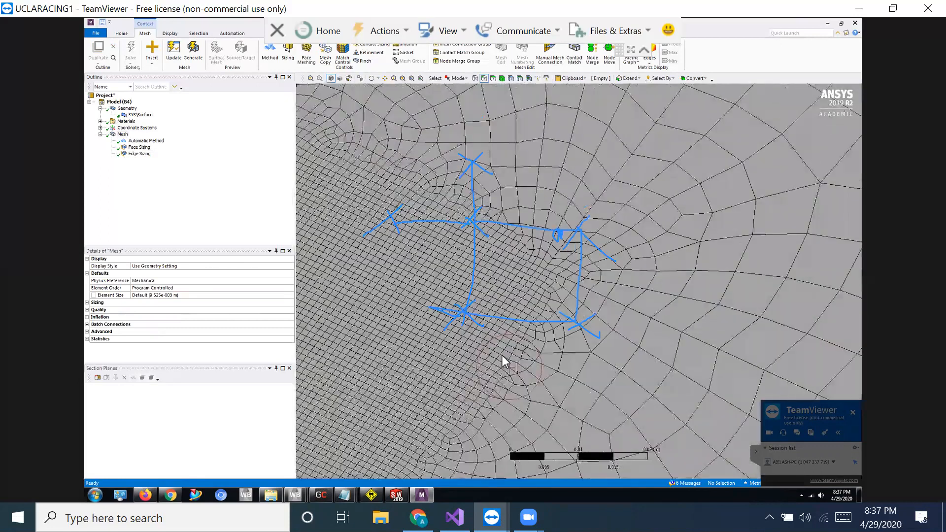